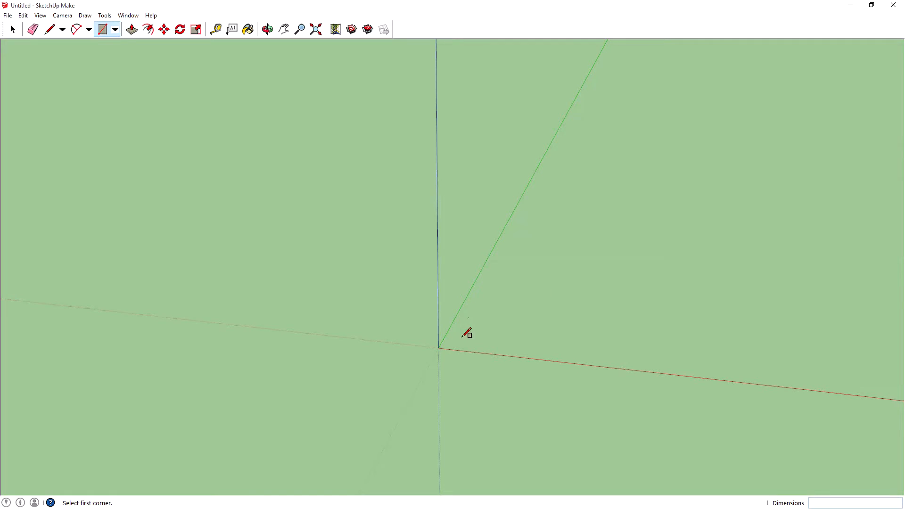
- Draw a rectangle from the origin on the ground plane and set its size to 30 by 30 mm
click(438, 348)
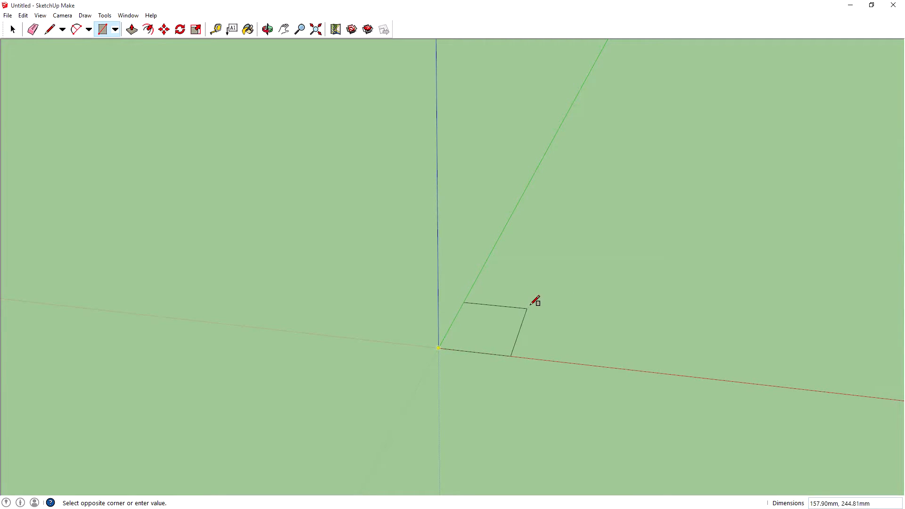
click(600, 279)
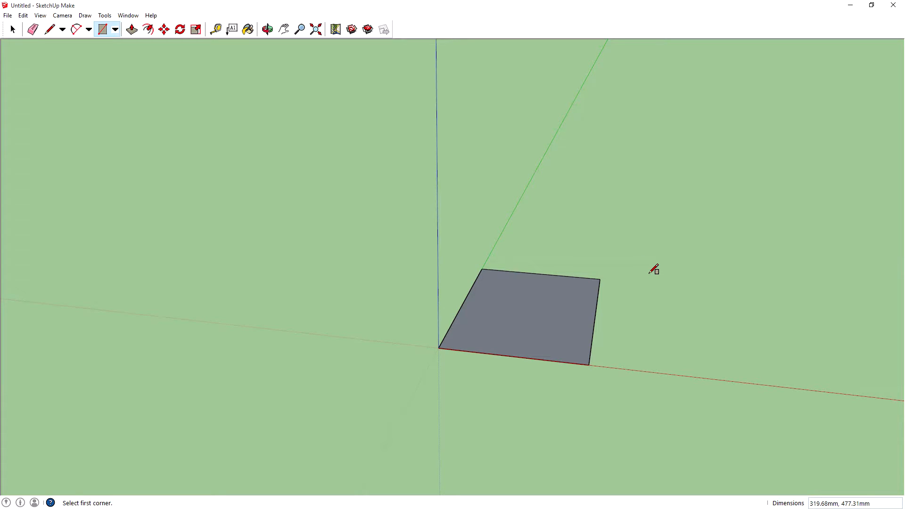
text(30, 30)
key(Return)
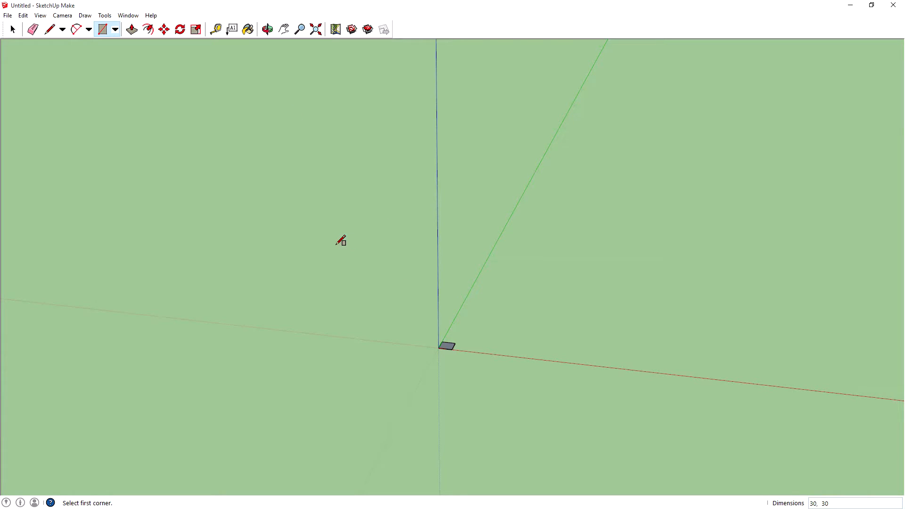
- Change the model's length units to cm
click(127, 15)
click(145, 27)
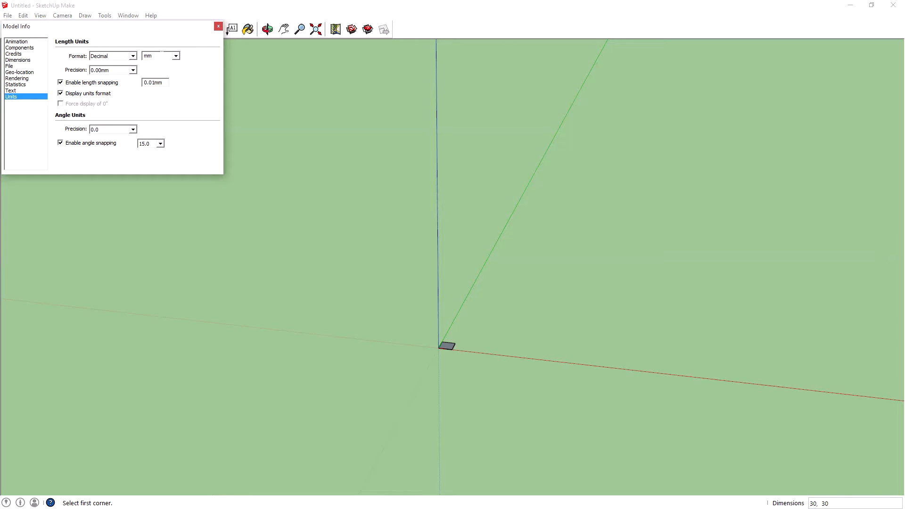
click(176, 56)
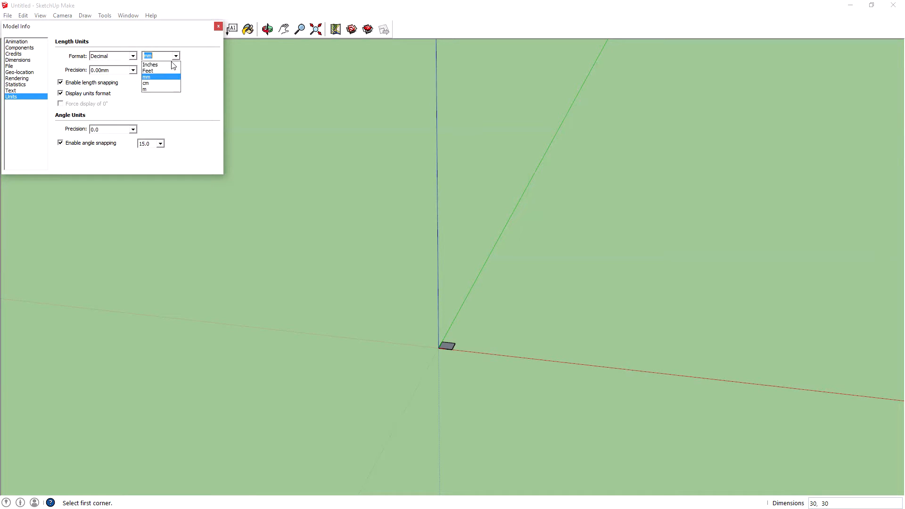
click(158, 83)
click(218, 27)
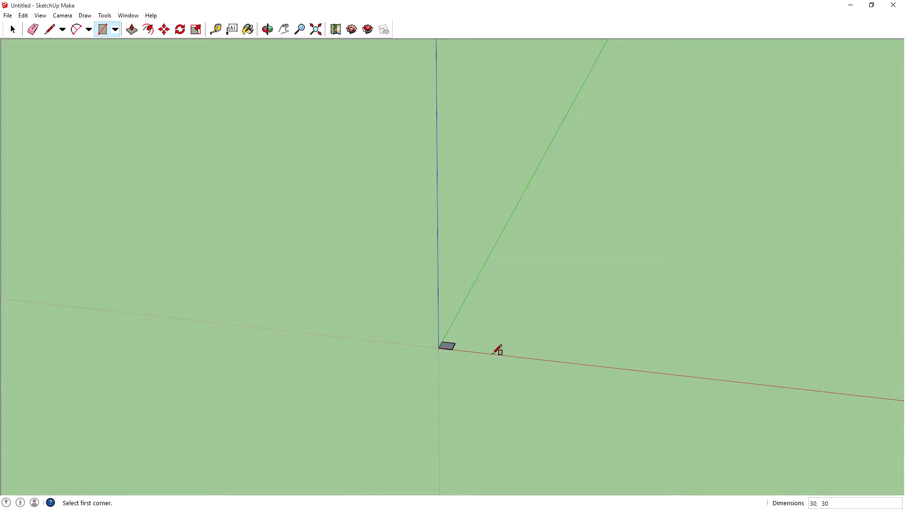
- Delete the small rectangle at the origin, including its face and edges
click(13, 30)
drag(376, 269, 495, 349)
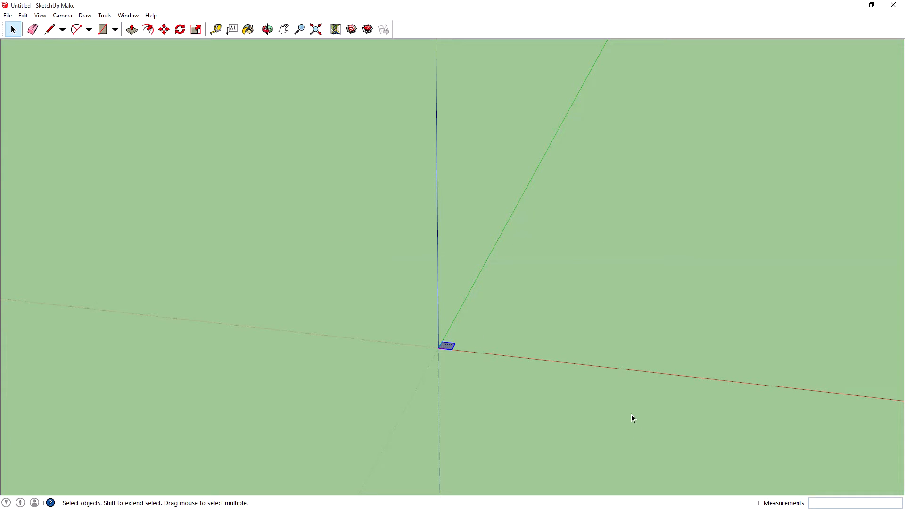
key(Delete)
- Try the Circle tool by drawing a circle of about 59 cm radius centred on the origin, and undo it
click(115, 29)
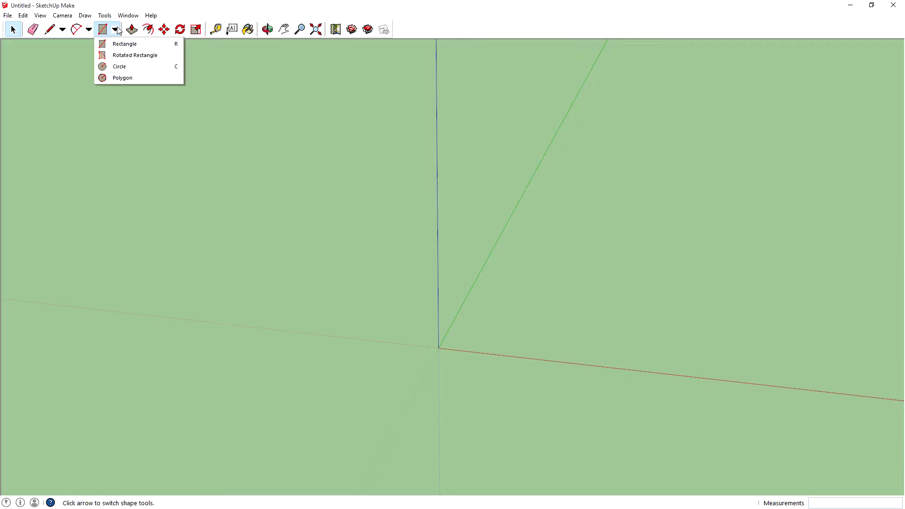
click(118, 69)
click(440, 347)
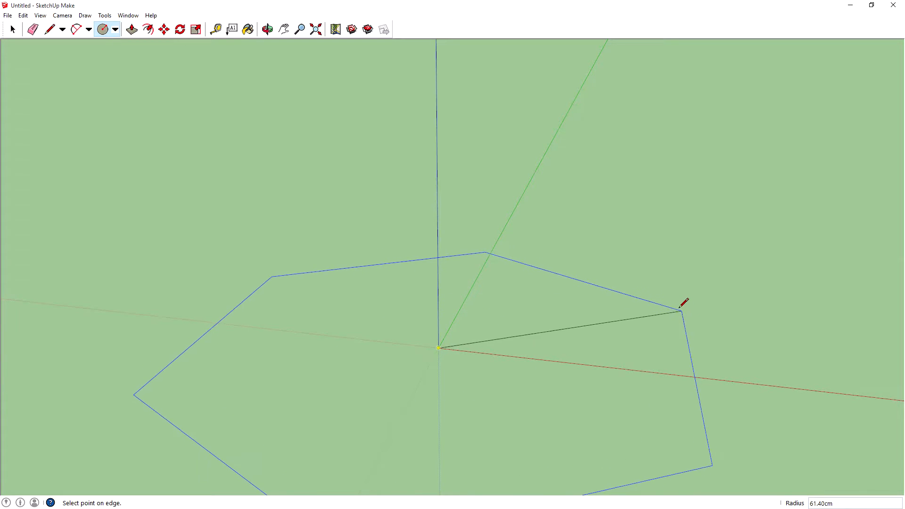
click(678, 313)
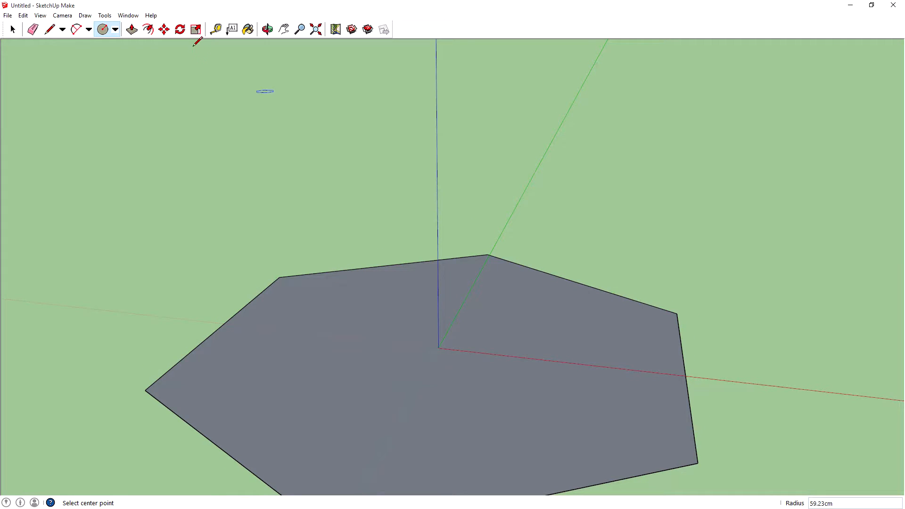
click(116, 29)
click(116, 30)
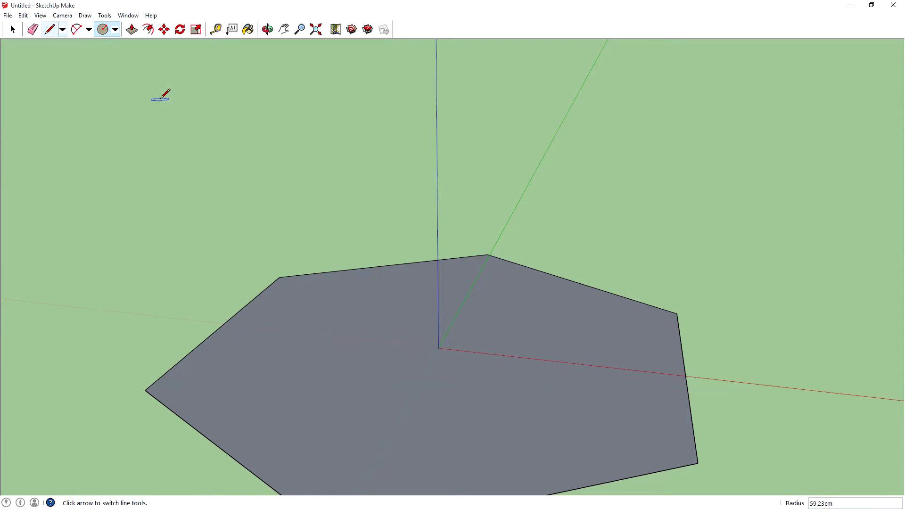
key(ctrl+z)
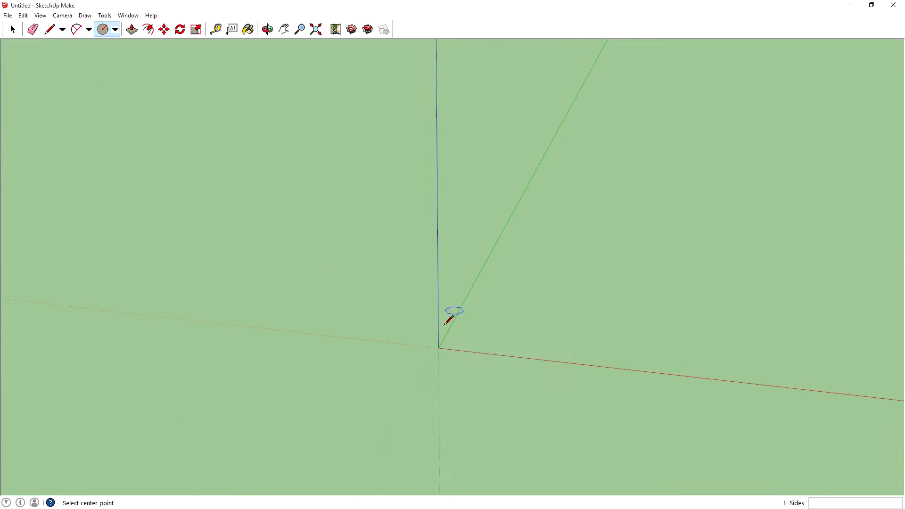
- Draw a circle centred on the origin, set it to 20 sides, and undo it
click(439, 348)
click(563, 321)
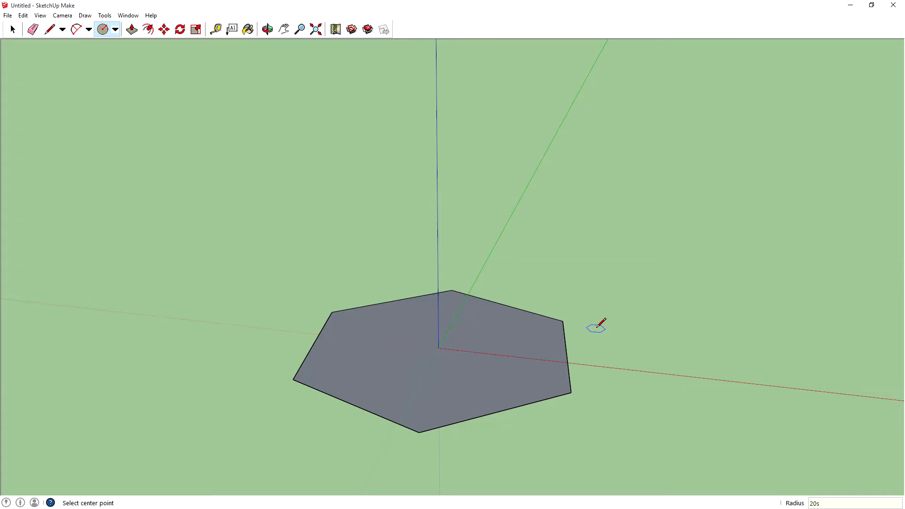
key(Return)
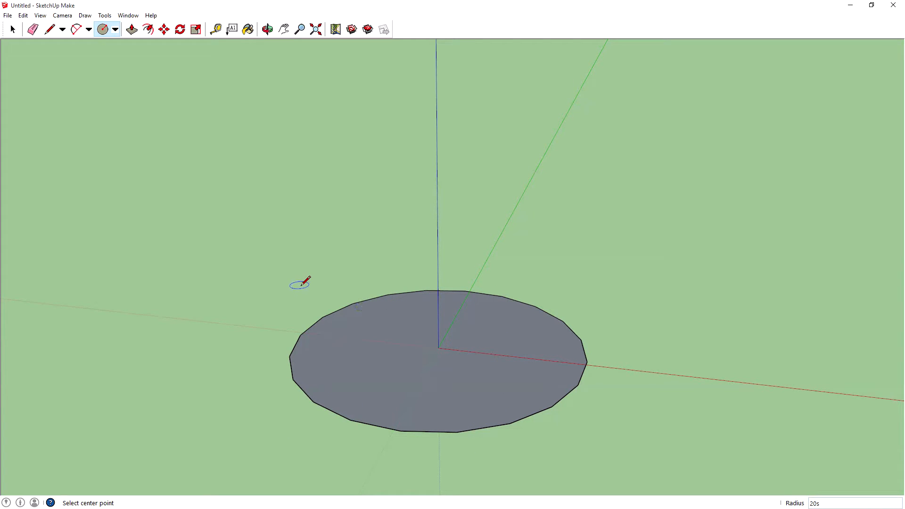
key(ctrl+z)
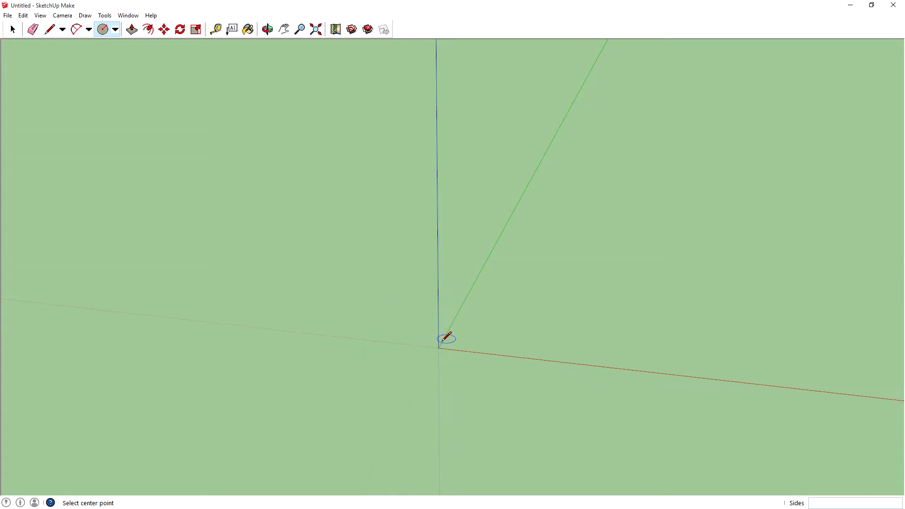
- Draw a circle centred on the origin, set it to 50 sides, and undo it
click(440, 347)
click(593, 305)
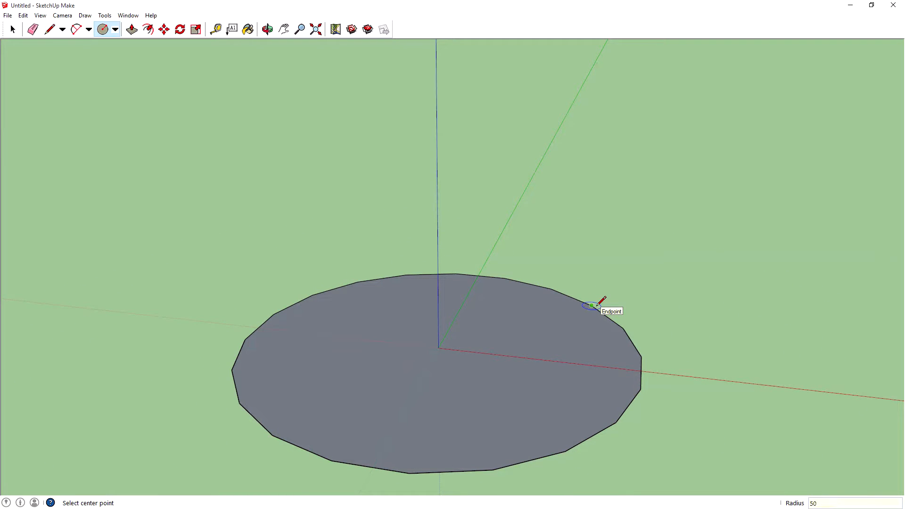
key(Return)
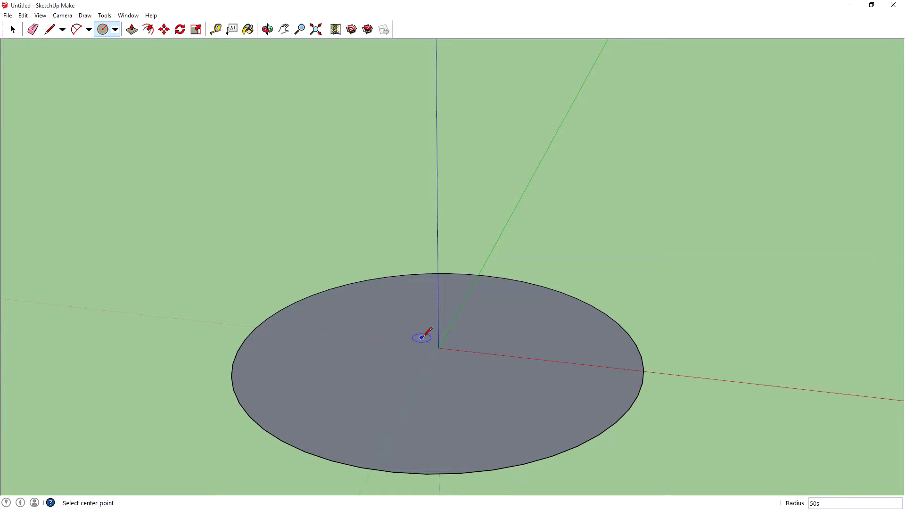
key(ctrl+z)
- Draw a circle centred on the origin, set it to 6 sides, and undo it
click(439, 347)
click(595, 291)
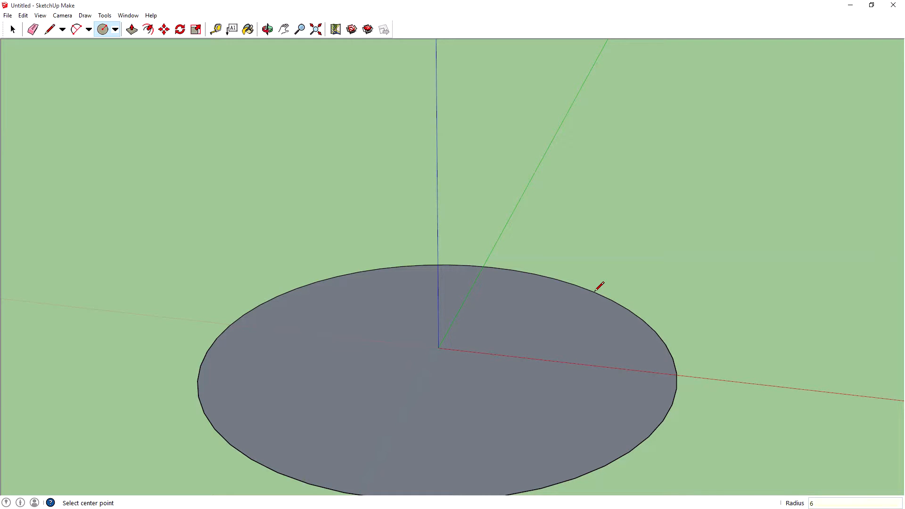
key(Return)
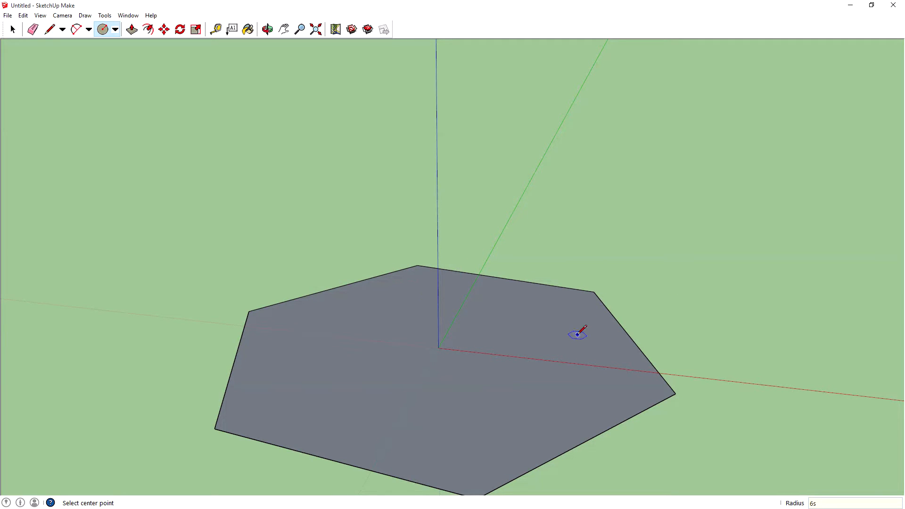
key(ctrl+z)
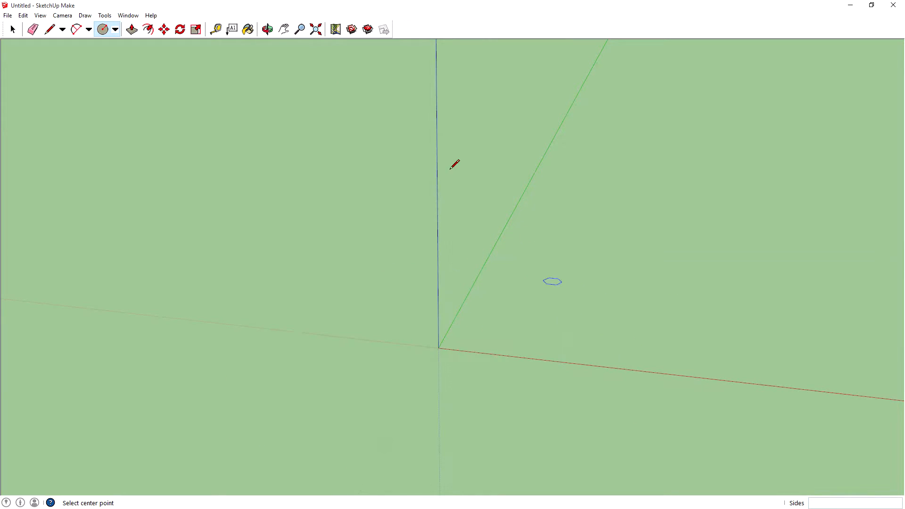
- Draw a six-sided circle centred on the origin and set its radius to 20 cm
click(438, 348)
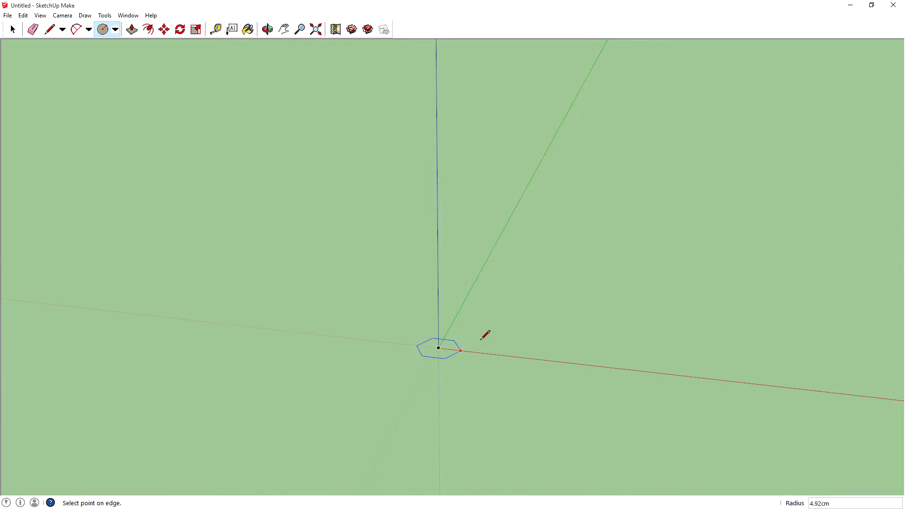
click(647, 306)
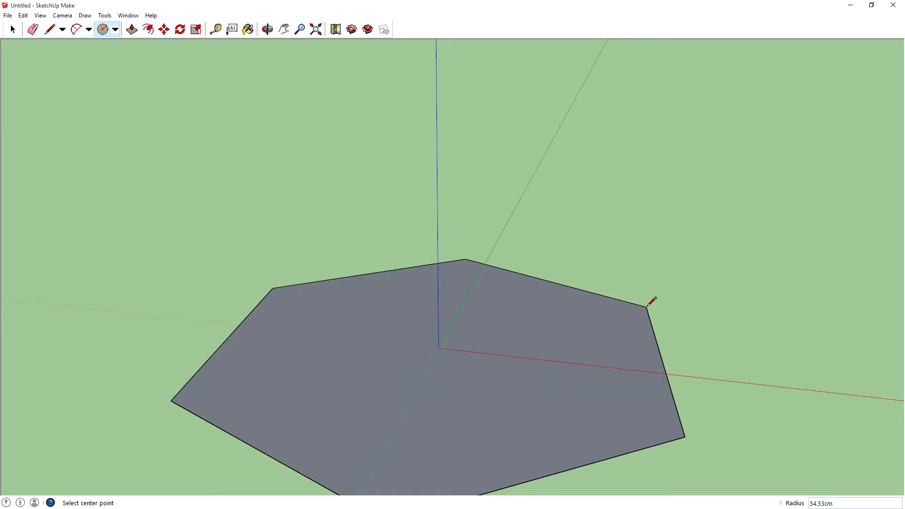
key(Return)
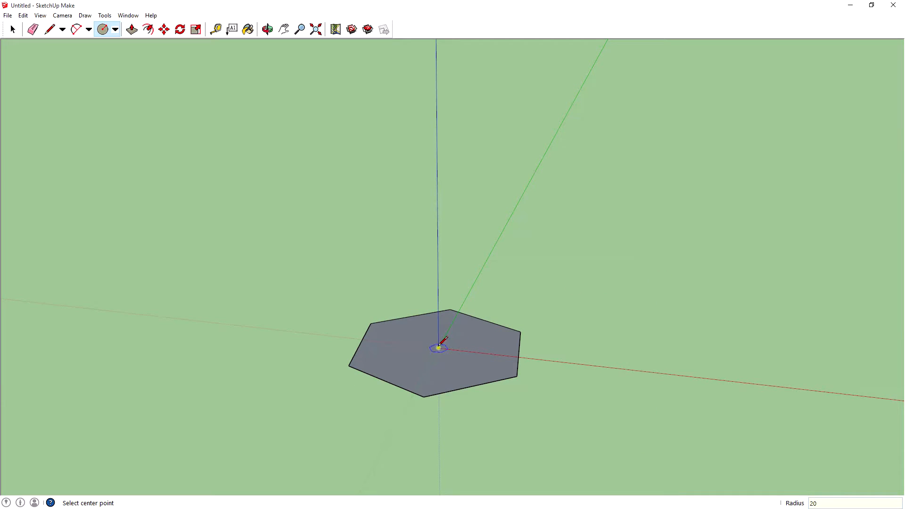
- Measure the hexagonal face's radius from the origin to a corner with the Tape Measure tool
key(t)
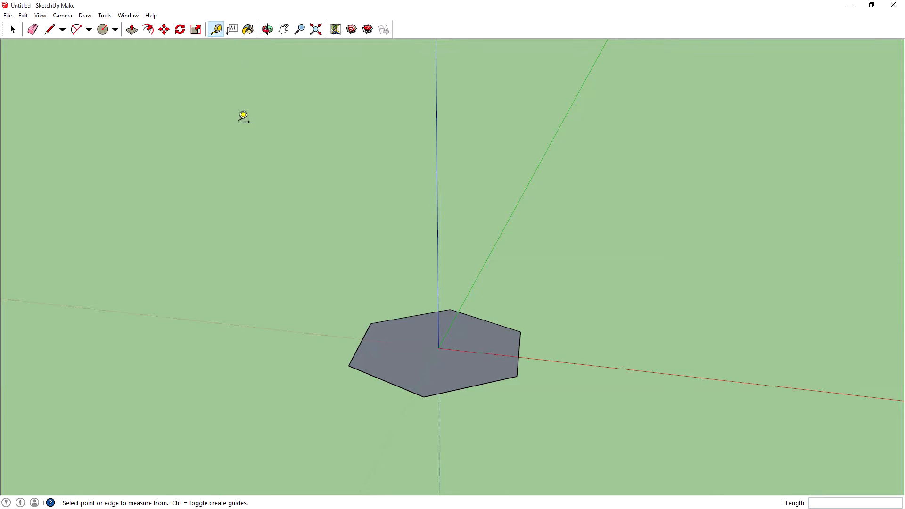
click(438, 348)
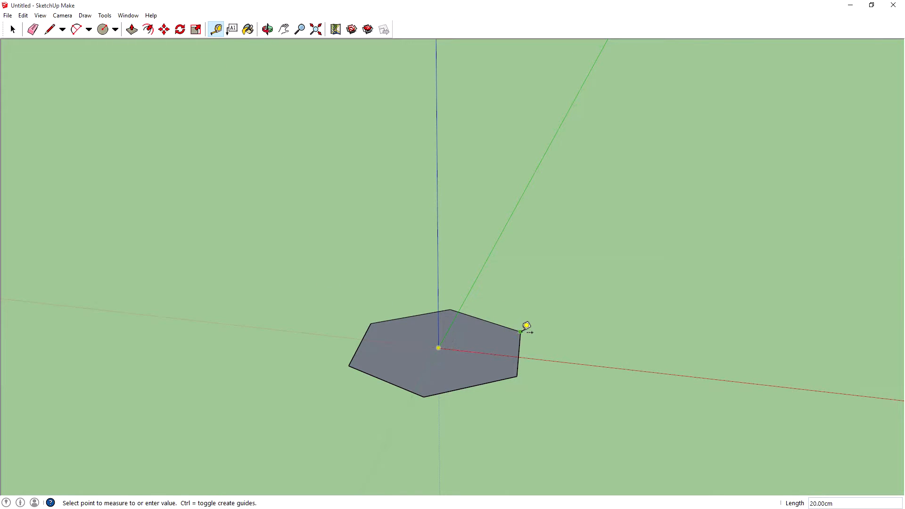
click(521, 332)
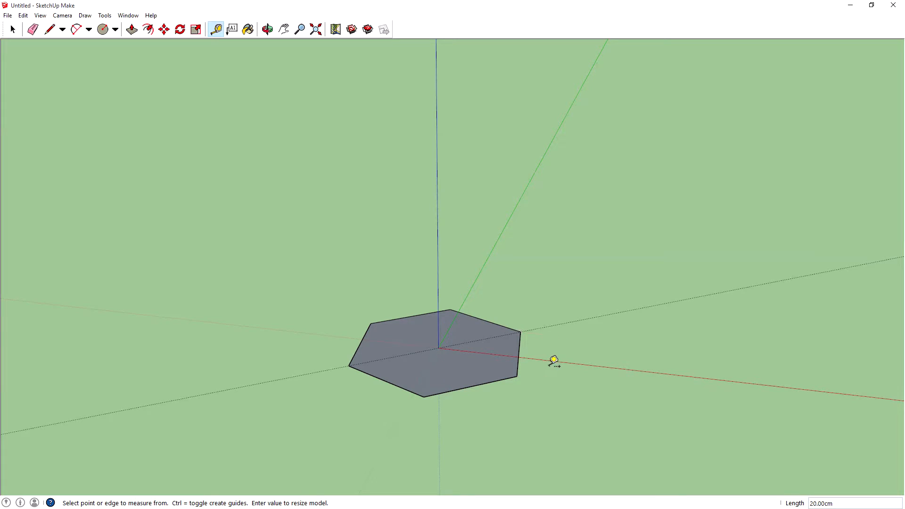
click(438, 348)
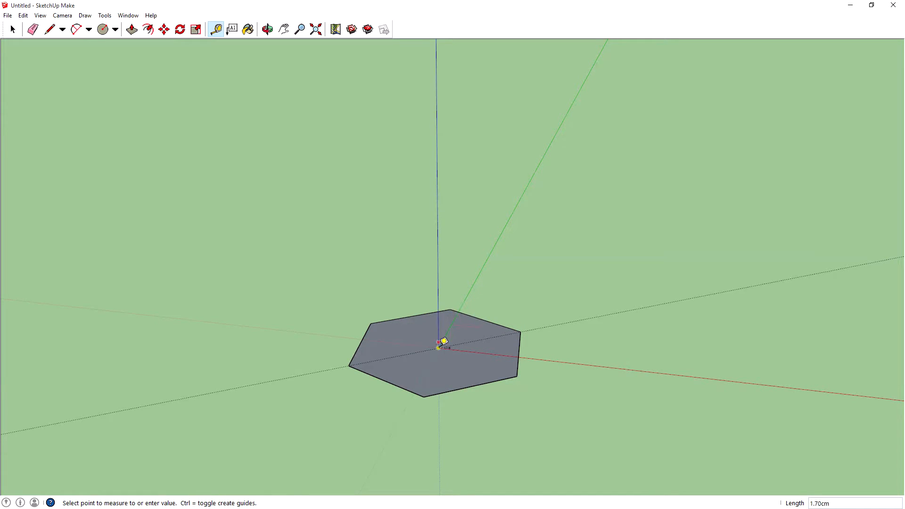
click(439, 348)
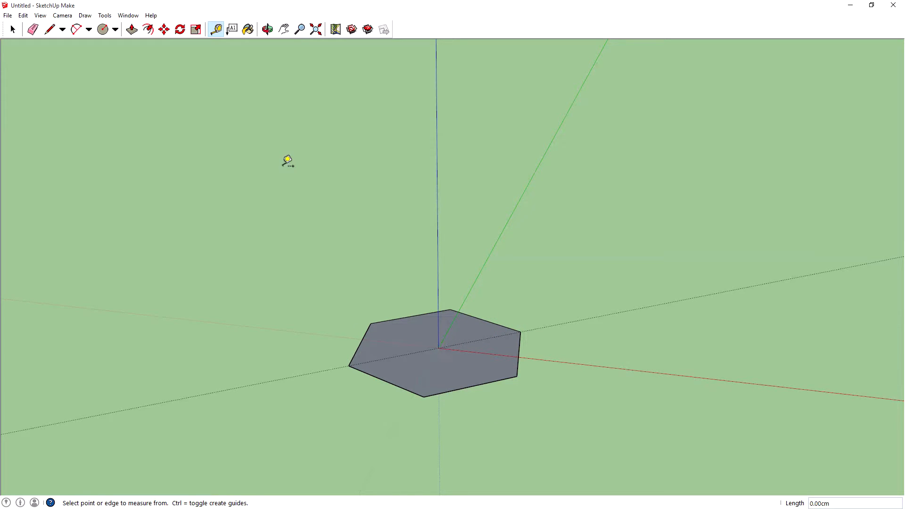
click(439, 347)
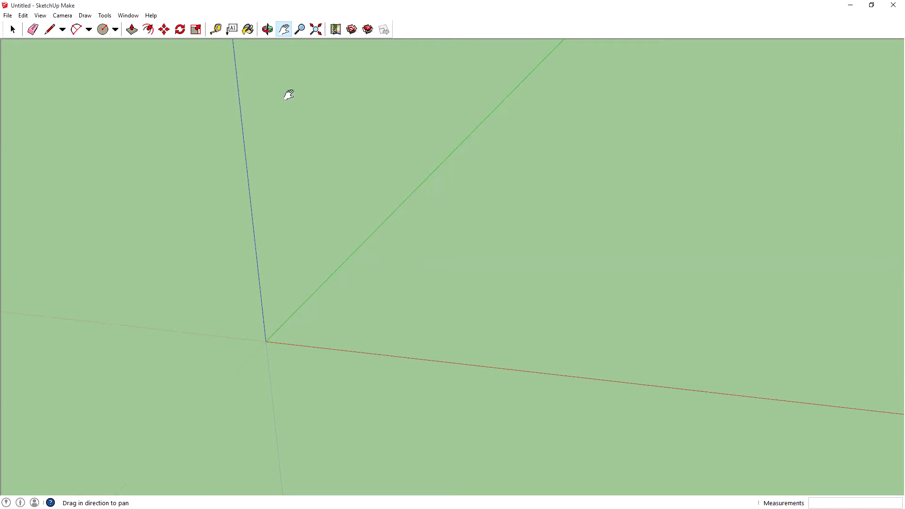
- Draw a rectangle from the origin on the ground plane and set its size to 8 by 8 cm
click(116, 29)
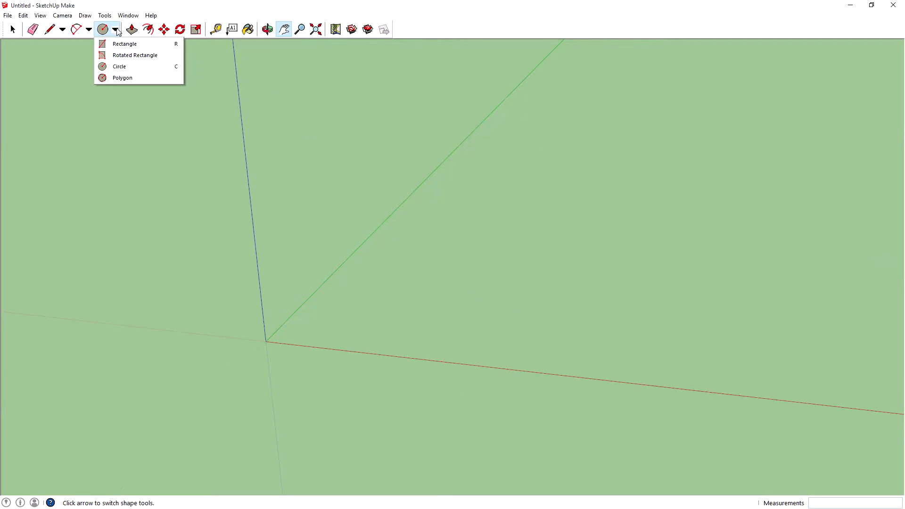
click(130, 44)
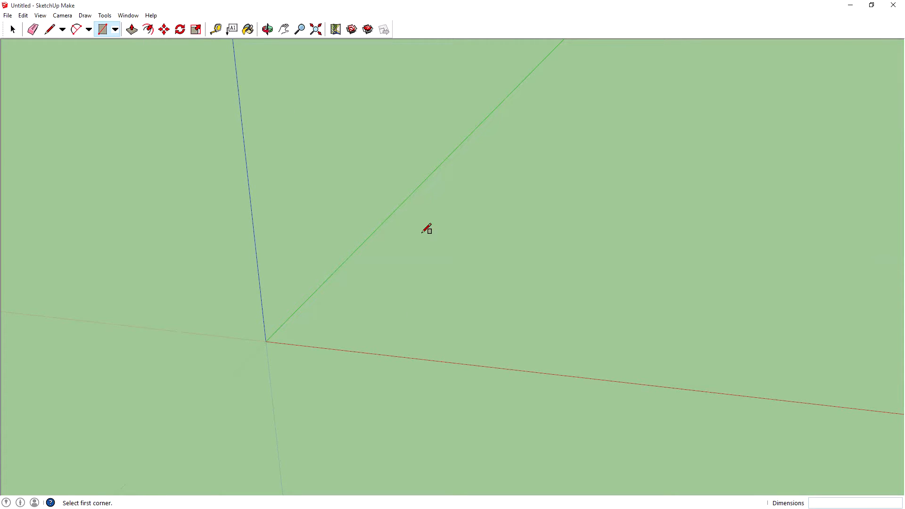
click(267, 340)
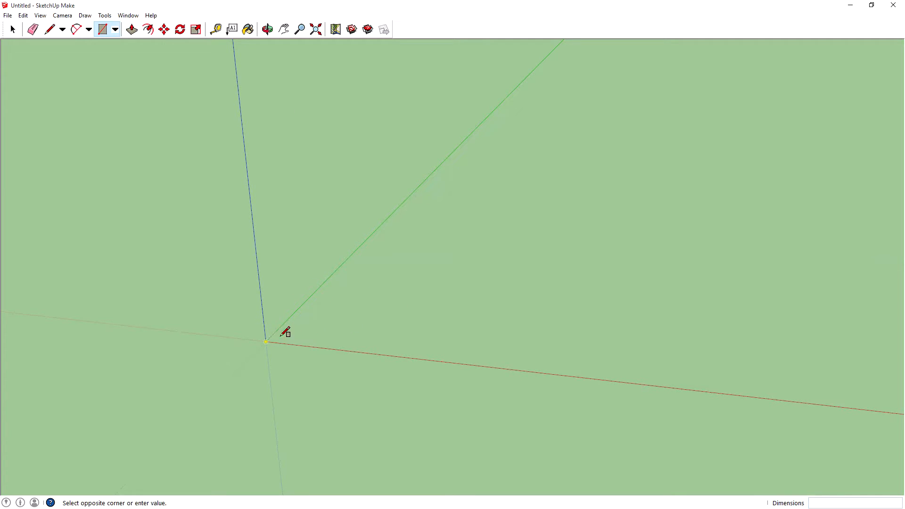
click(332, 320)
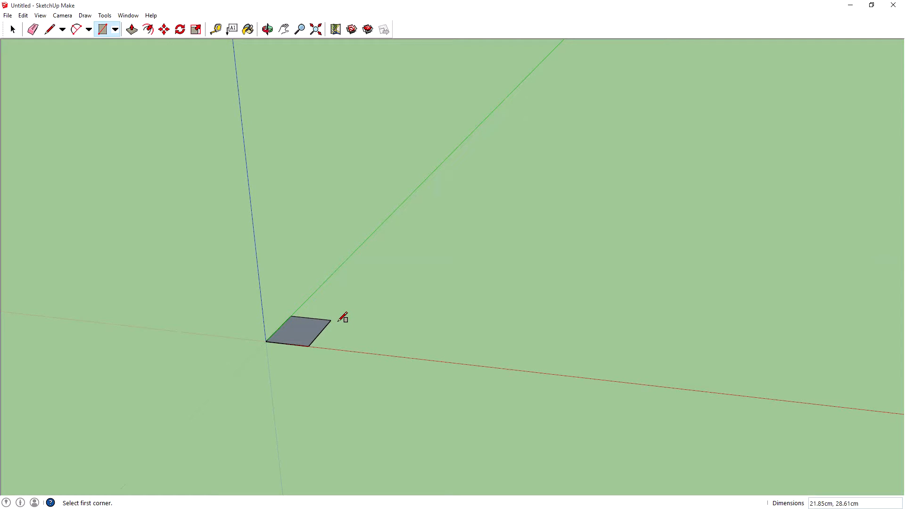
text(8, 8)
key(Return)
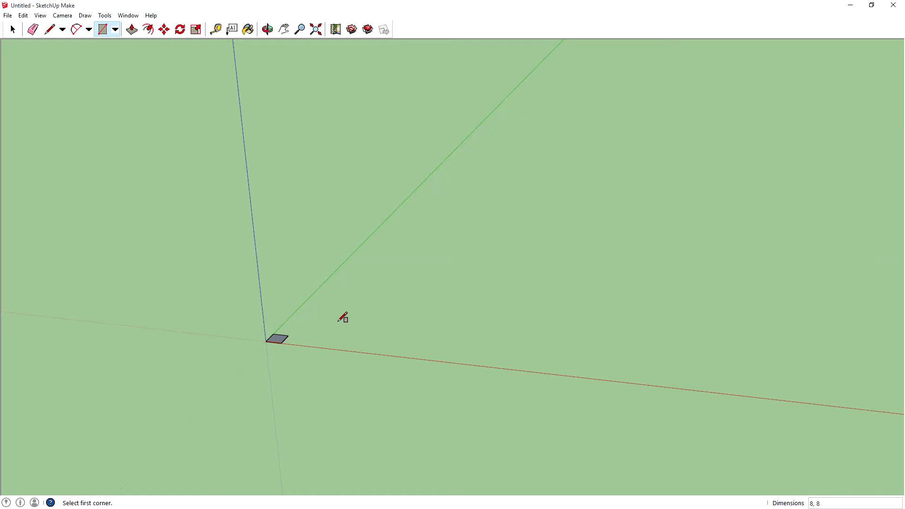
scroll(283, 340, up, 5)
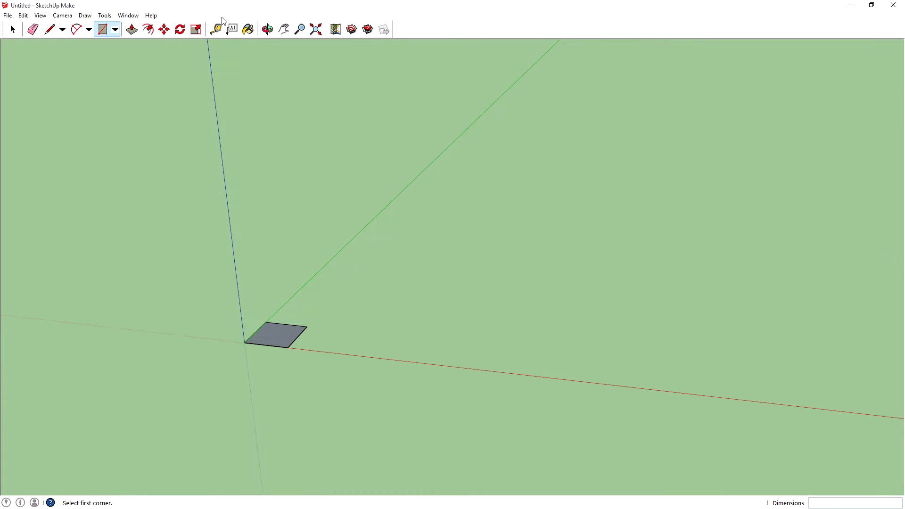
- Measure the distance between two opposite edges of the square at the origin with the Tape Measure tool
scroll(304, 158, up, 1)
scroll(312, 211, down, 1)
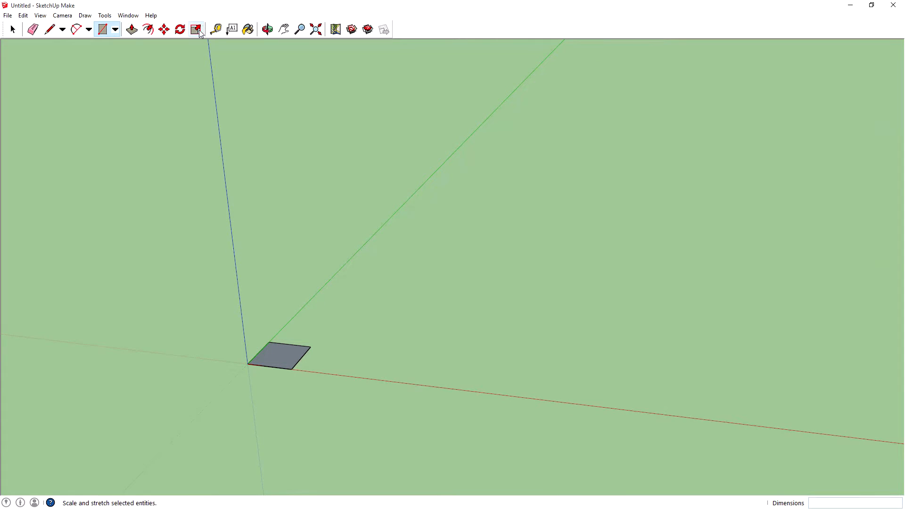
click(216, 30)
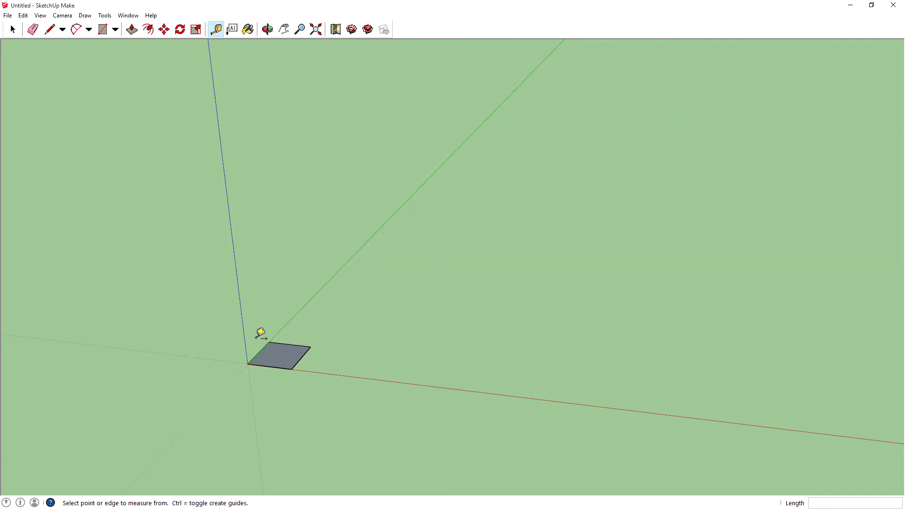
click(269, 367)
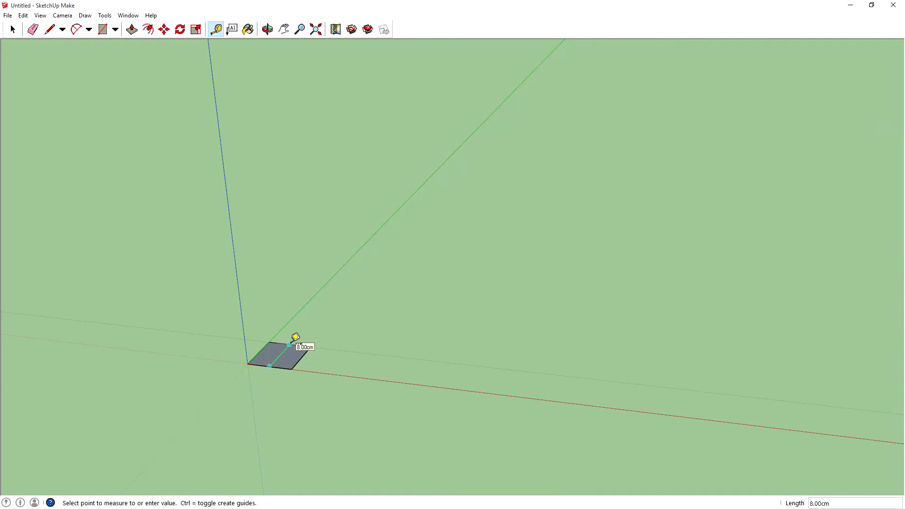
key(Escape)
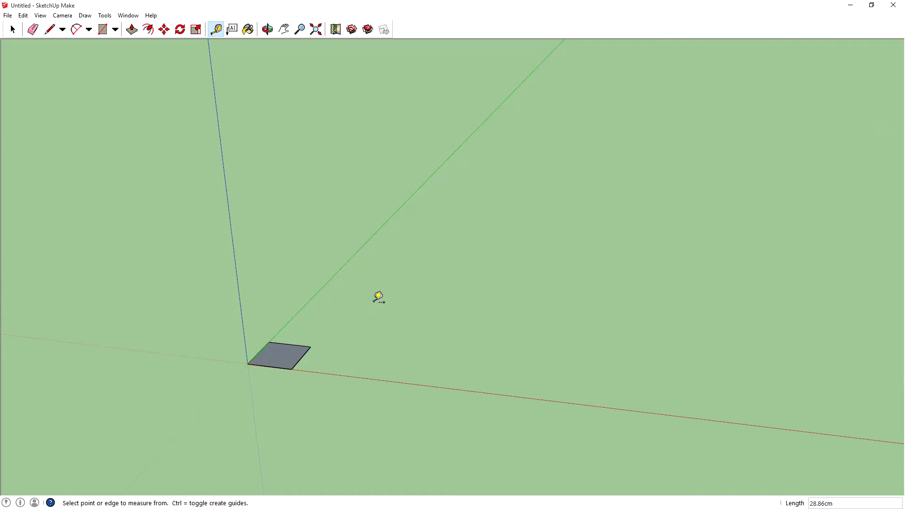
- Push/Pull the square face at the origin upward into a post 72 cm high
key(space)
click(132, 30)
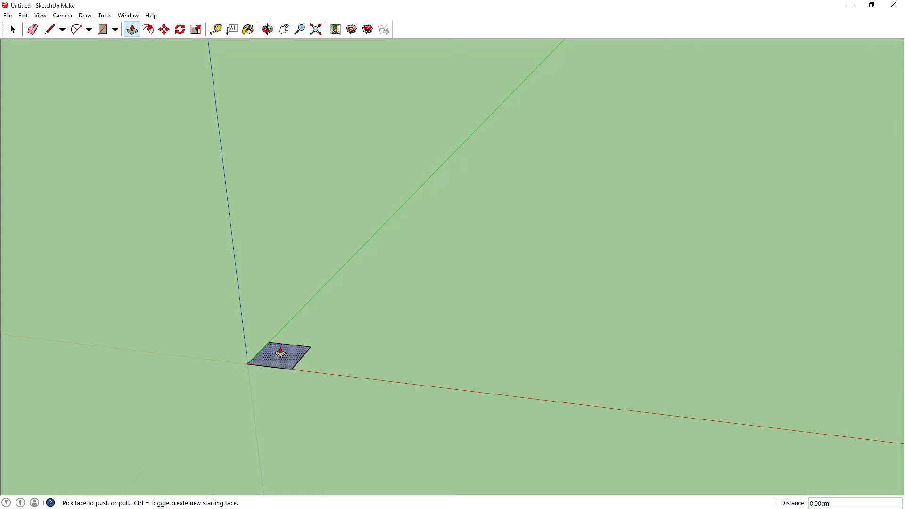
drag(277, 355, 282, 208)
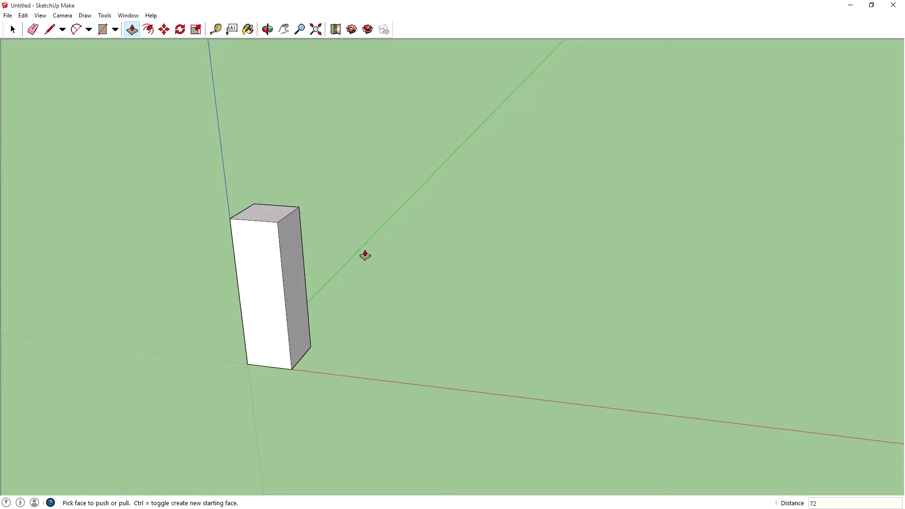
key(Return)
scroll(354, 289, down, 3)
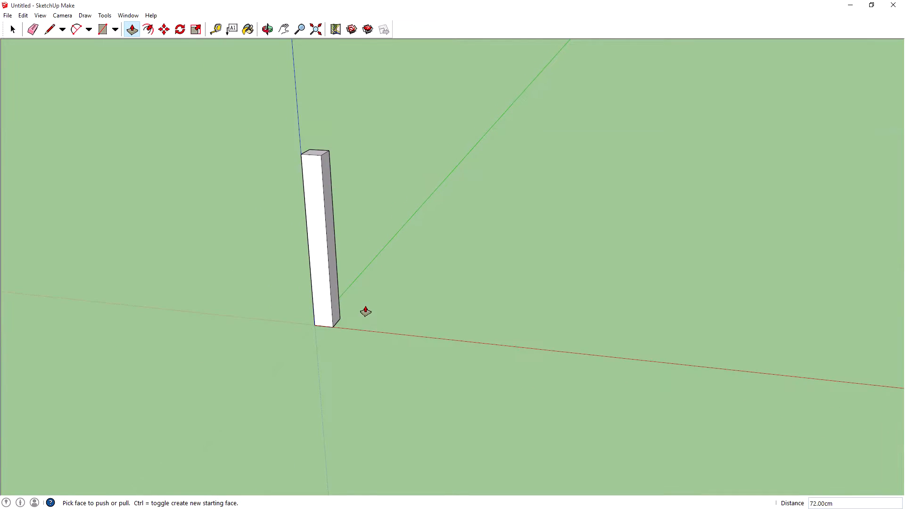
middle_drag(402, 248, 482, 269)
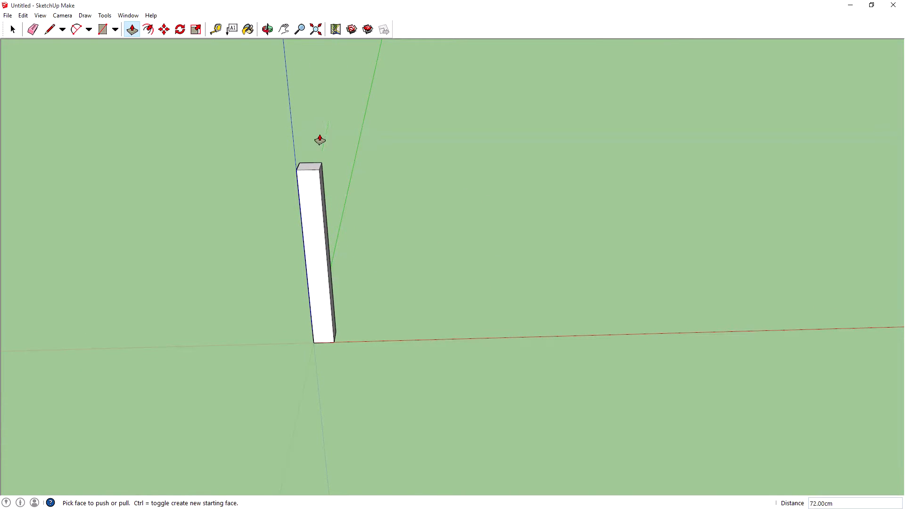
middle_click(459, 162)
middle_drag(460, 162, 330, 137)
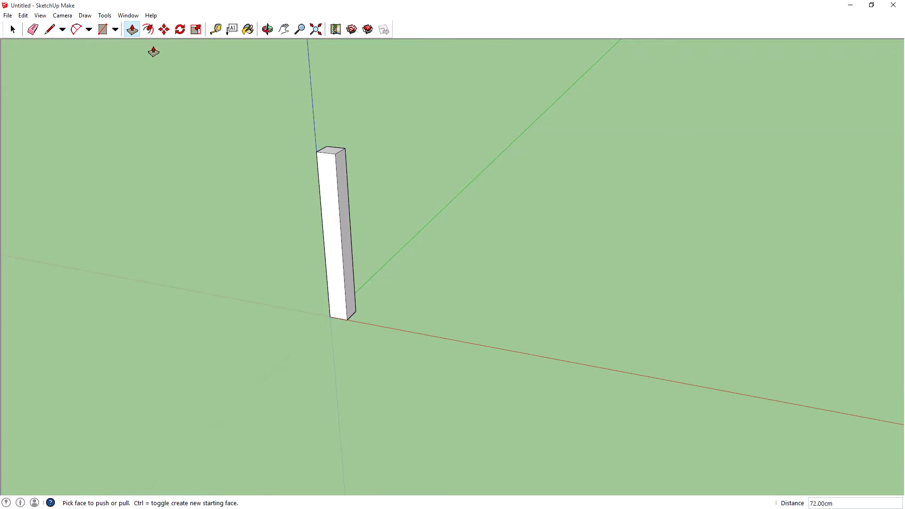
click(115, 29)
click(103, 29)
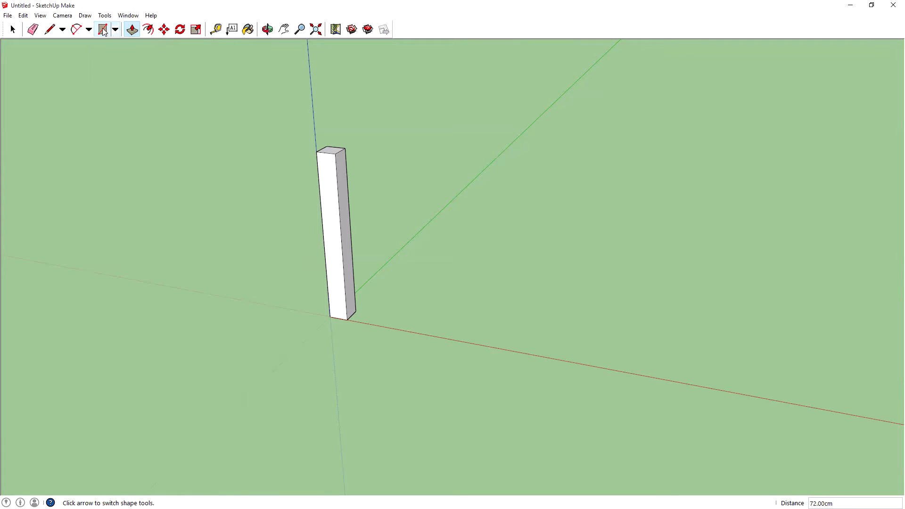
click(164, 29)
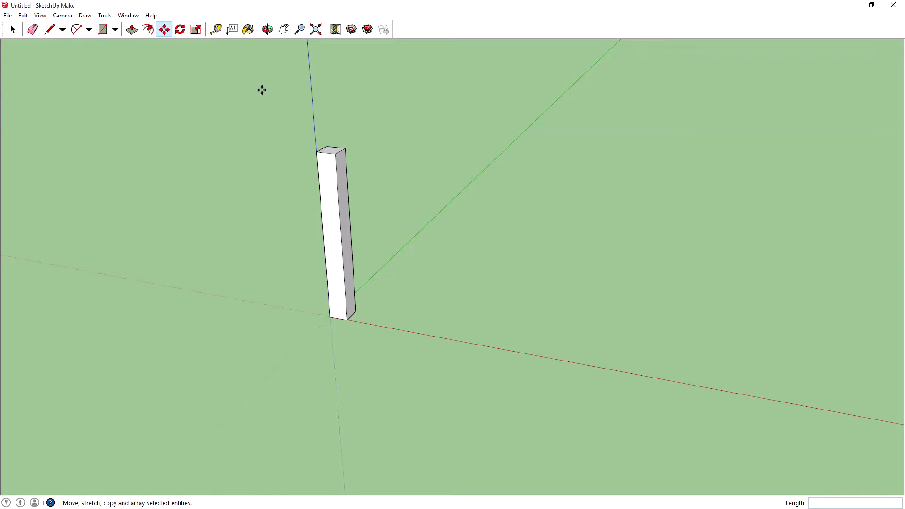
key(ctrl)
click(344, 225)
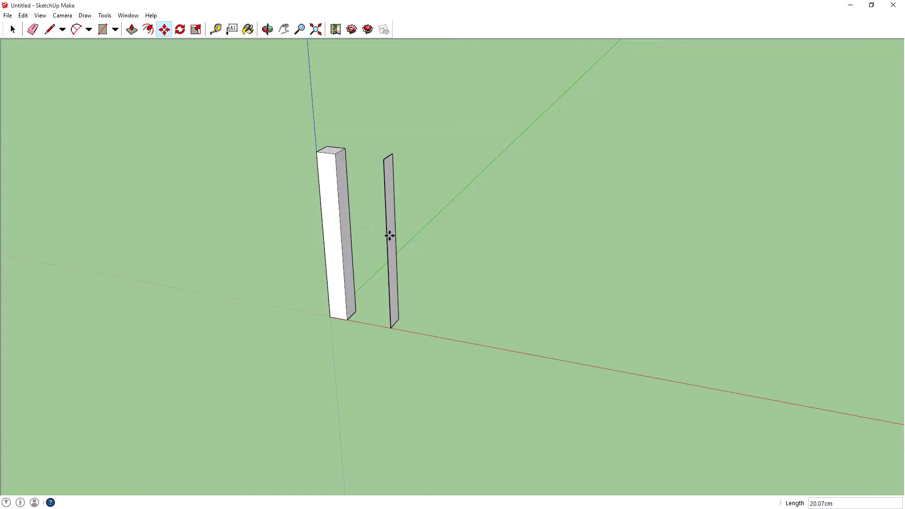
key(Escape)
- Select the whole post and copy it along the red axis at a distance of 50 cm
click(13, 30)
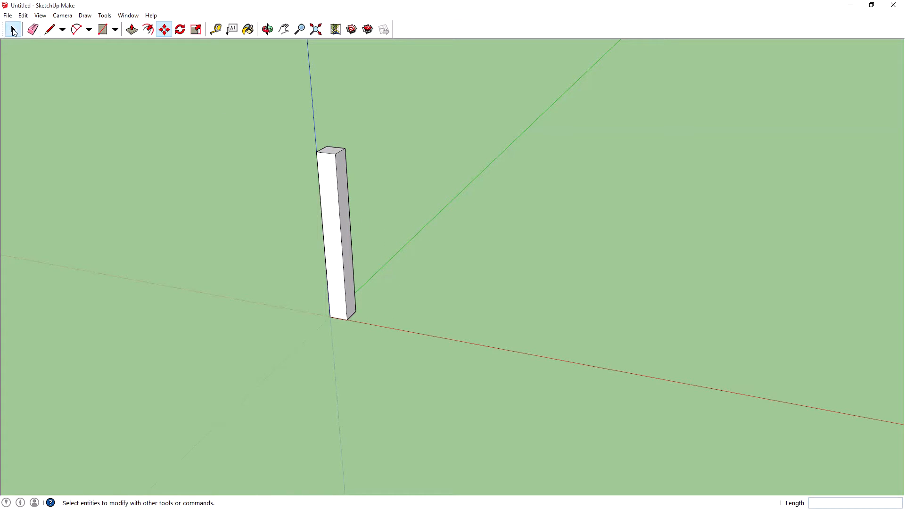
drag(272, 117, 424, 323)
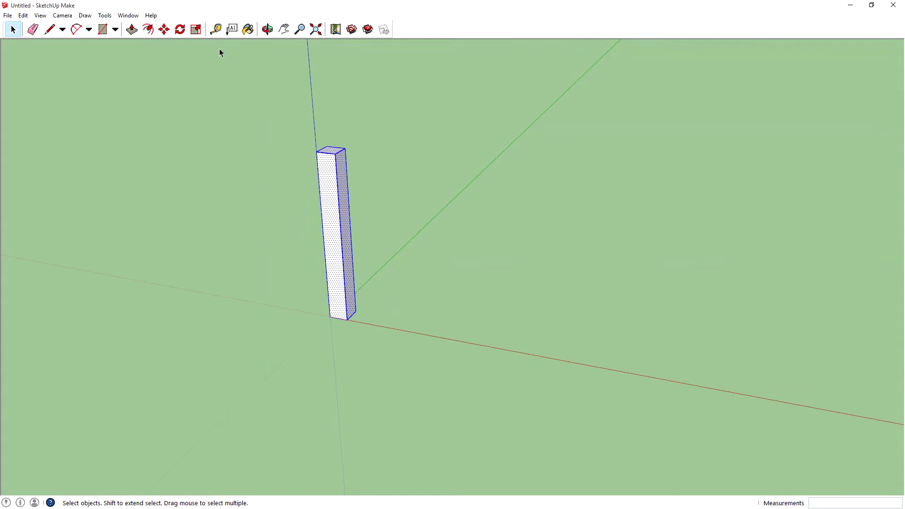
click(164, 29)
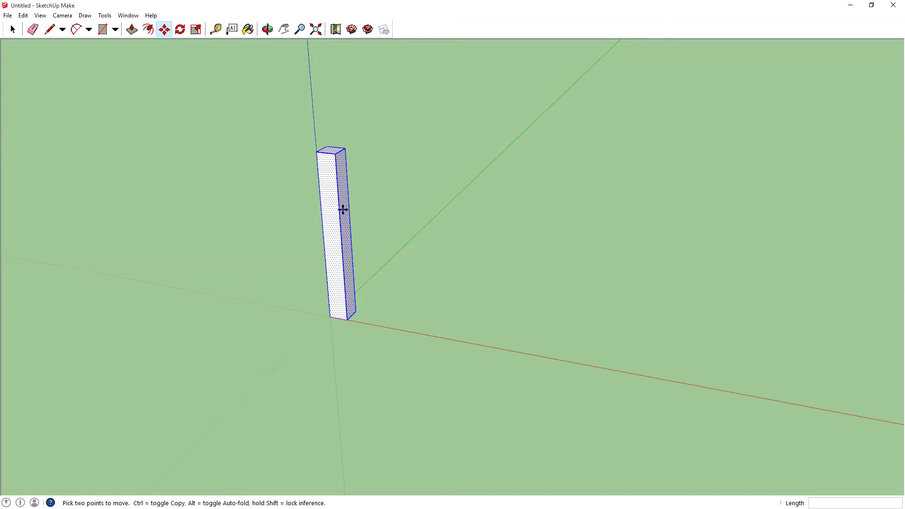
key(ctrl)
click(344, 211)
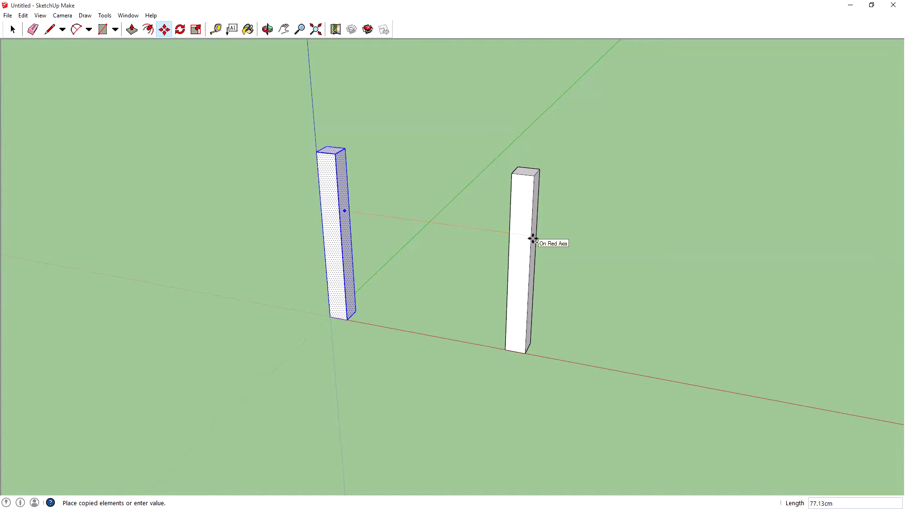
click(533, 240)
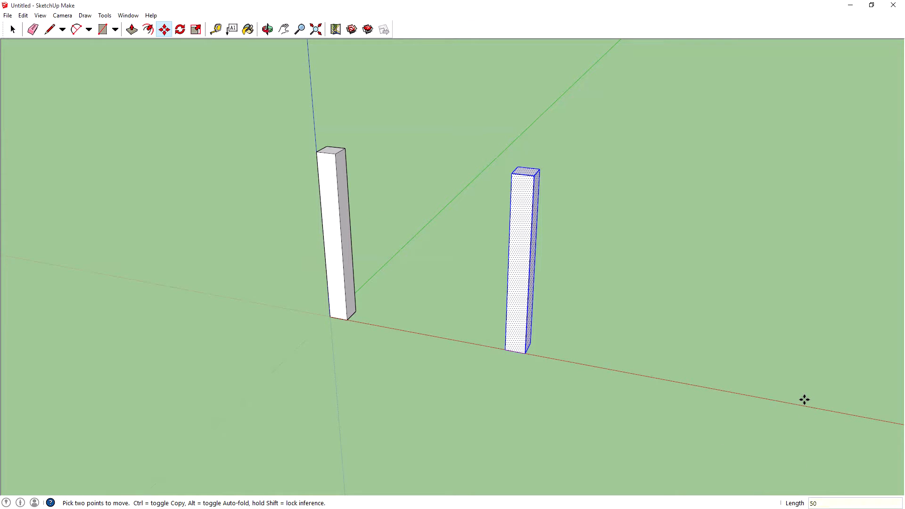
text(50)
key(Return)
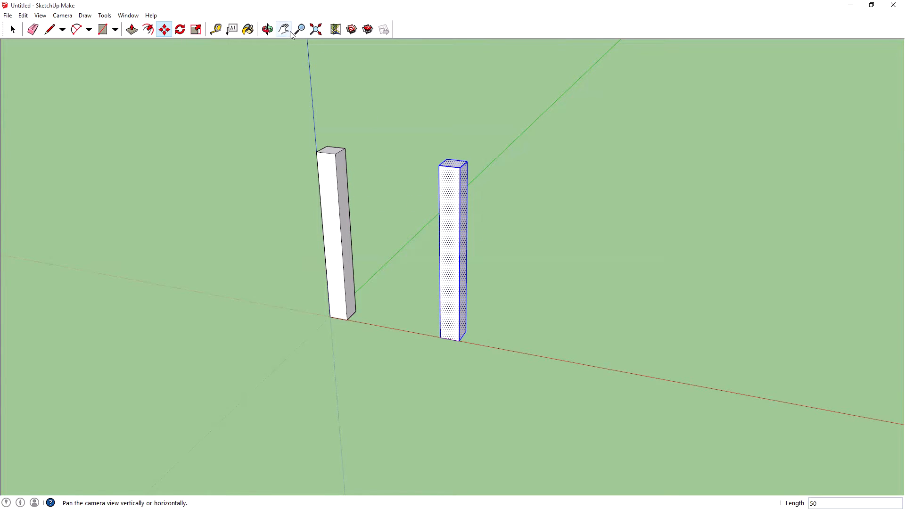
- Measure the gap between the two posts with the Tape Measure tool and clear the selection
click(216, 29)
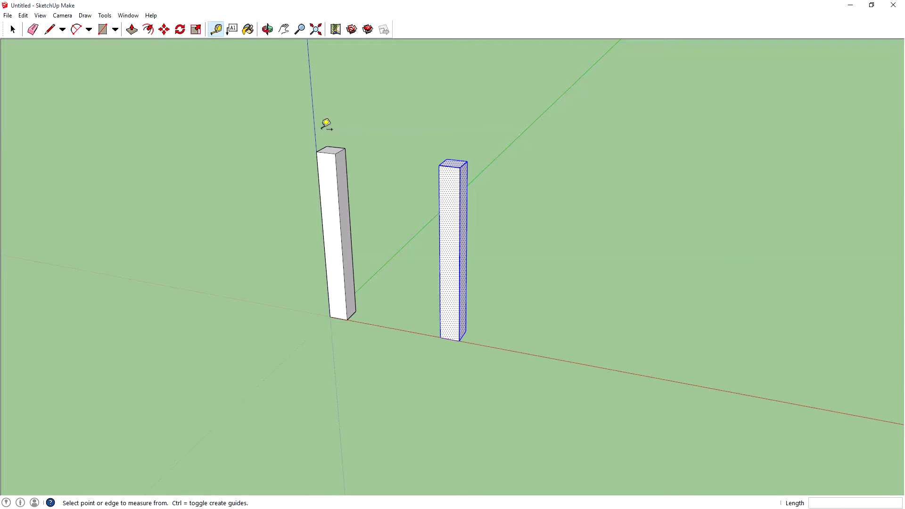
click(347, 184)
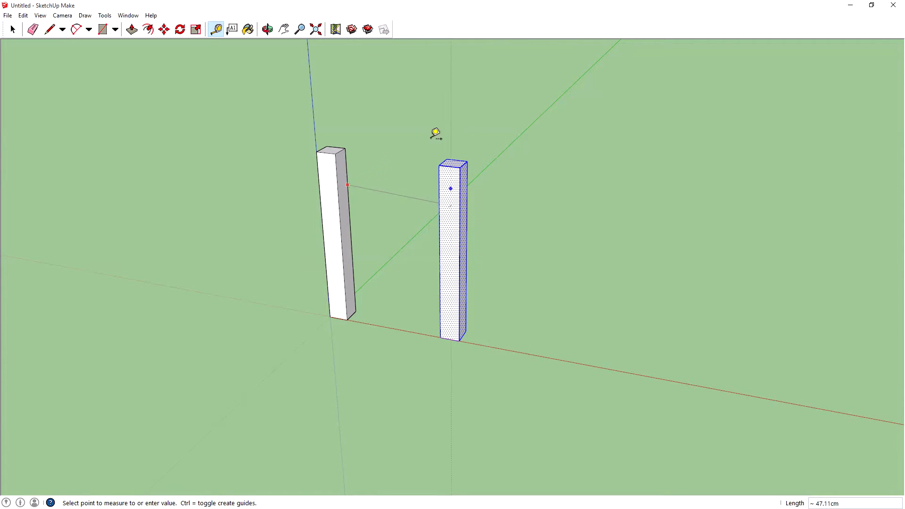
key(ctrl+t)
key(Escape)
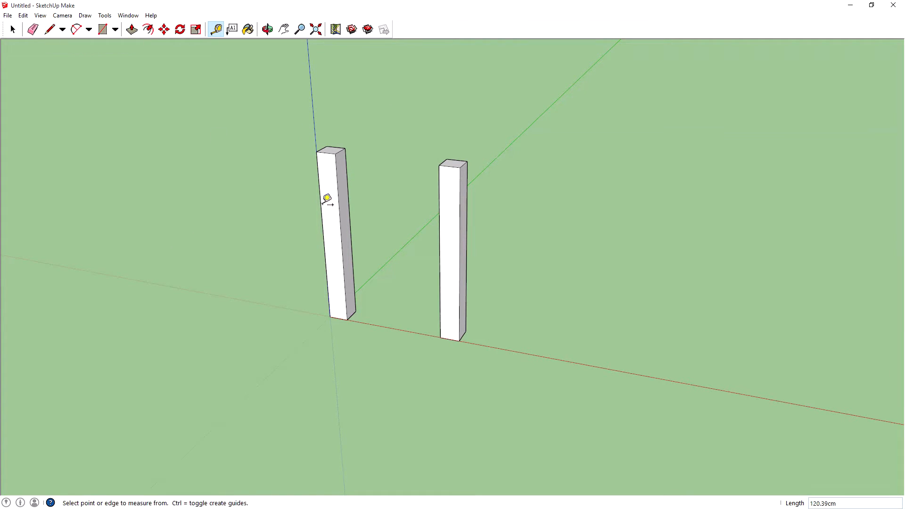
- Undo the copy of the post
mouse_move(607, 240)
middle_down()
mouse_move(593, 243)
mouse_move(629, 237)
mouse_move(615, 237)
middle_up()
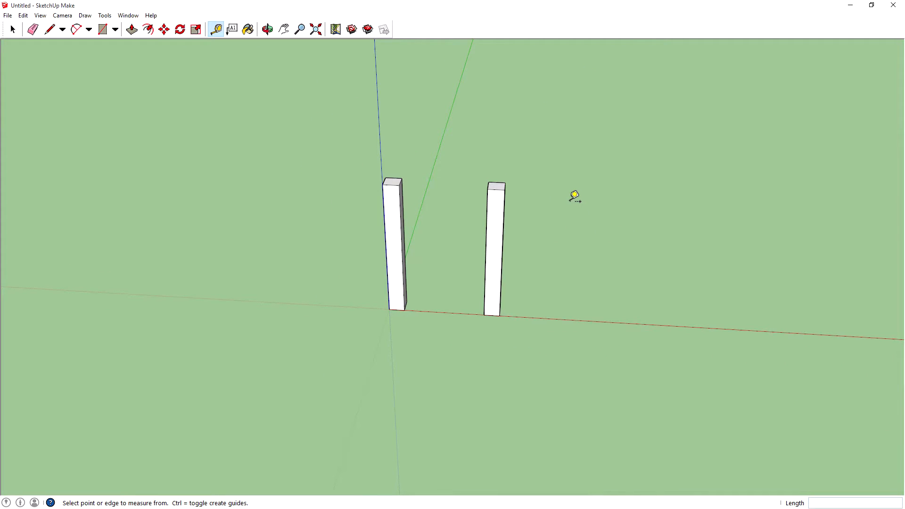
click(284, 29)
drag(589, 144, 514, 186)
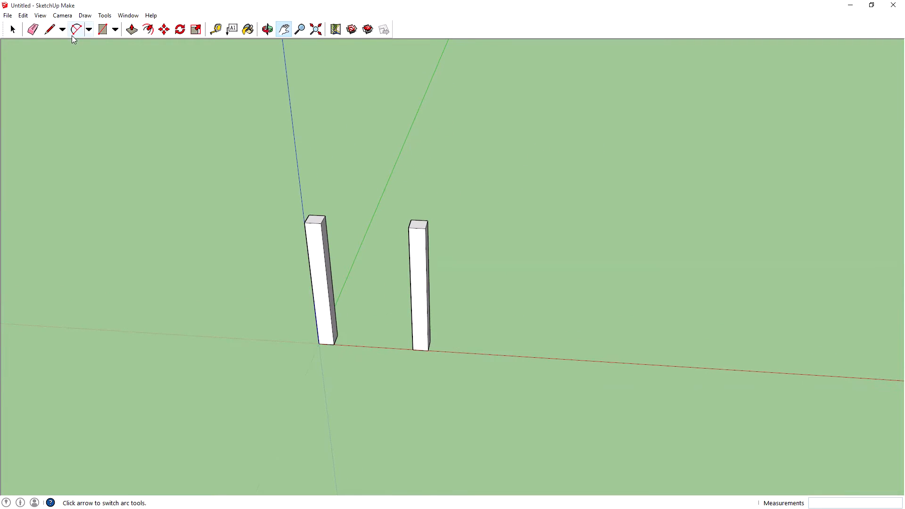
key(ctrl+z)
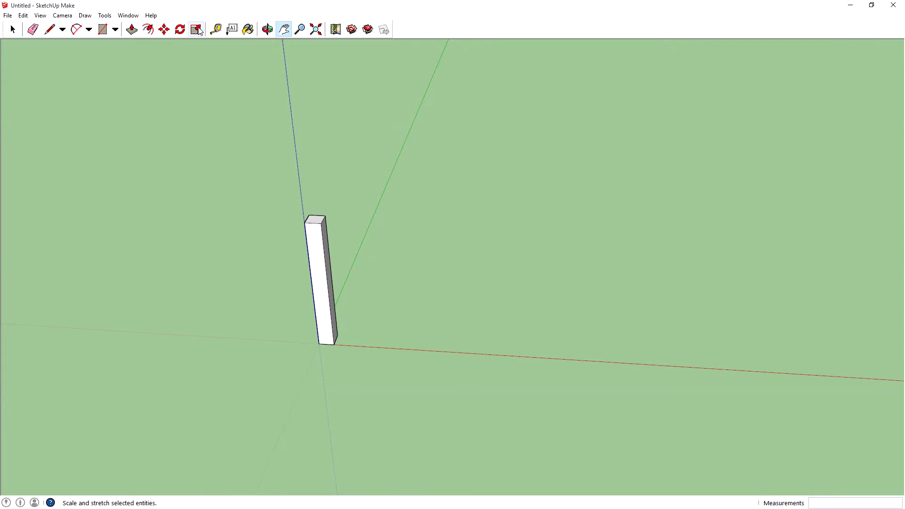
- Copy the whole post 200 cm along the red axis and divide that distance into 5 equally spaced copies with 5/
click(12, 29)
drag(251, 166, 454, 459)
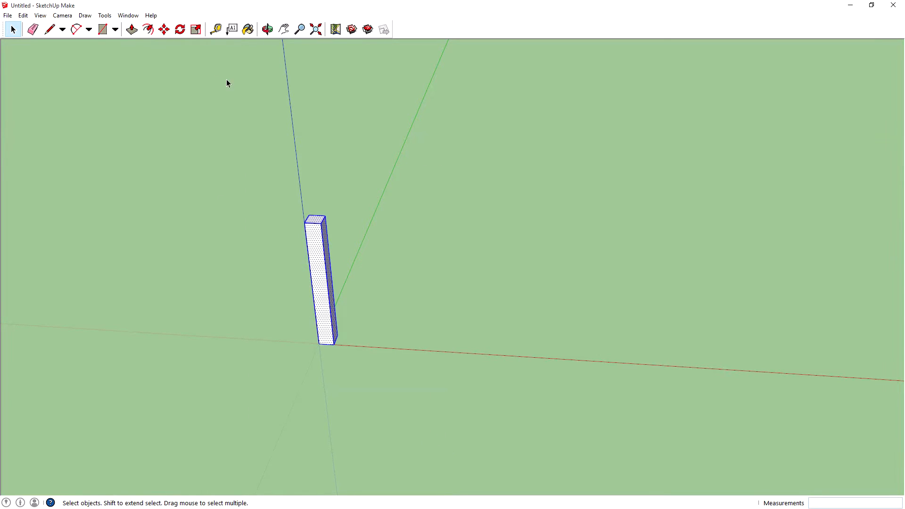
click(165, 30)
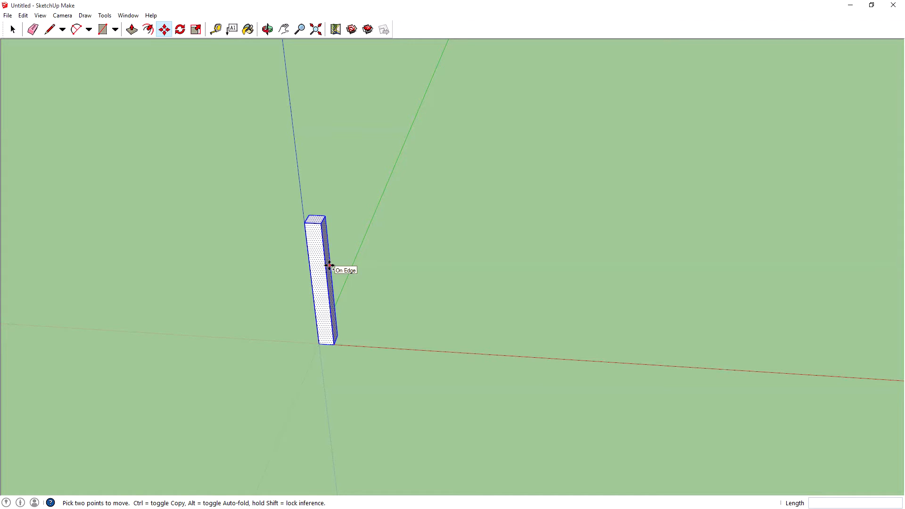
key(ctrl)
click(330, 266)
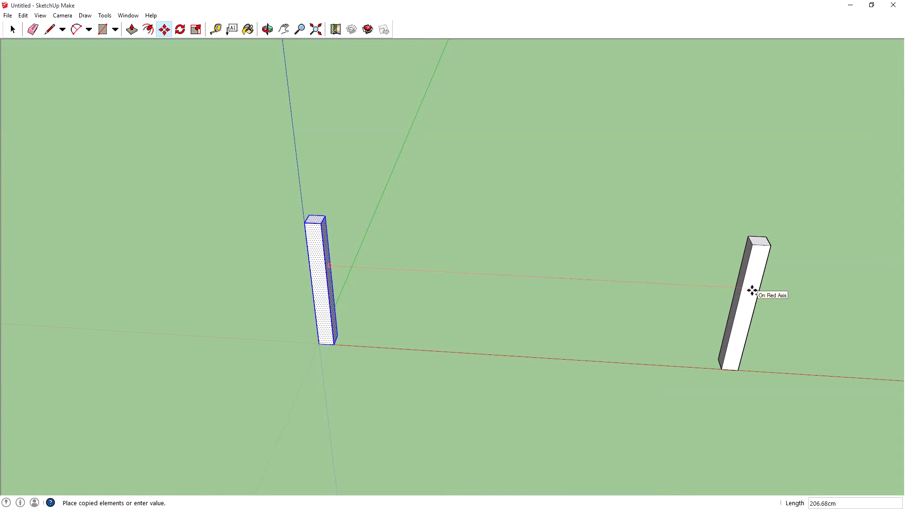
click(753, 290)
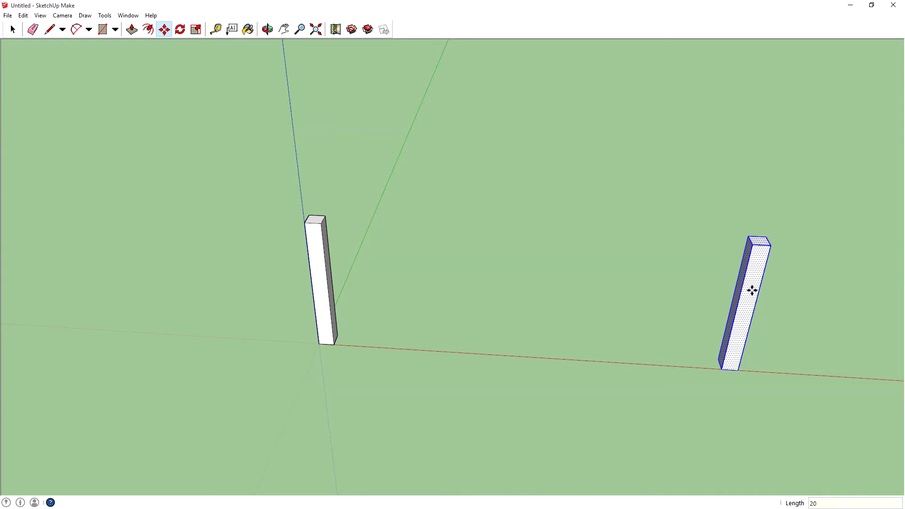
text(200)
key(Return)
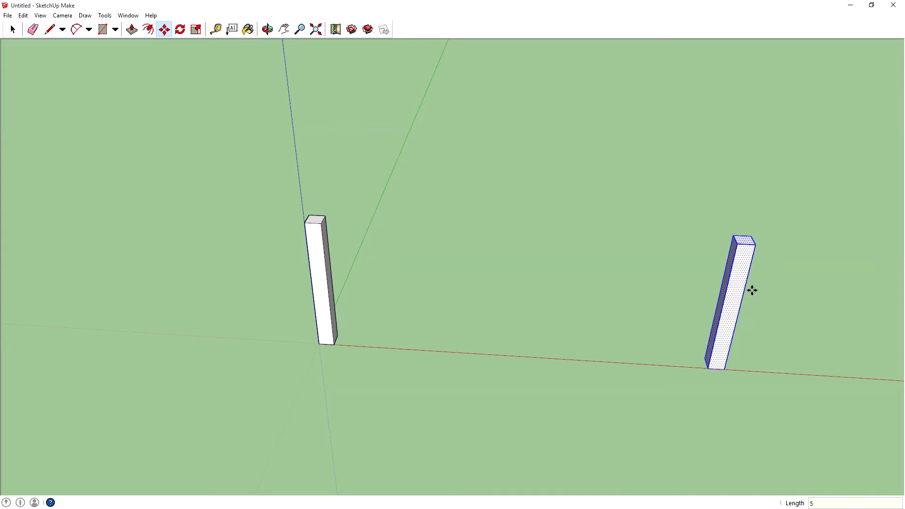
key(Return)
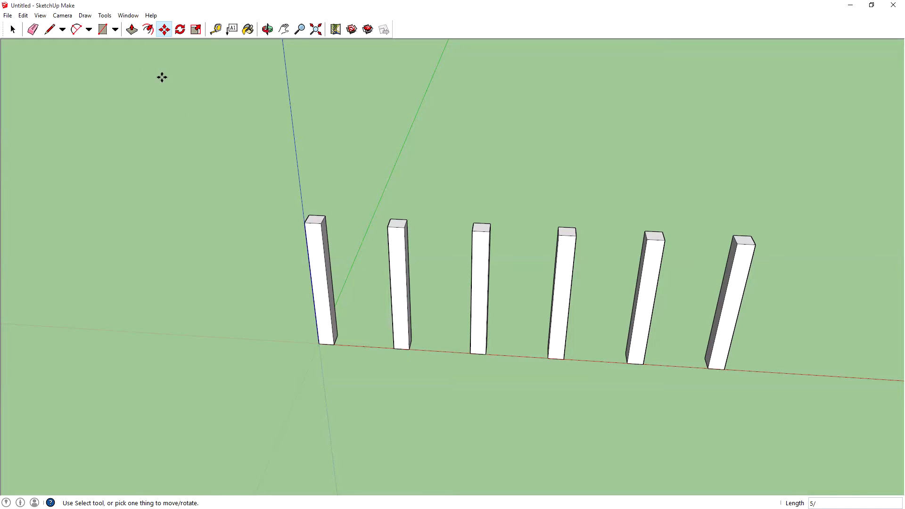
- Create a guide line parallel to the first post's top front edge, 5 cm below it on the front face
click(216, 30)
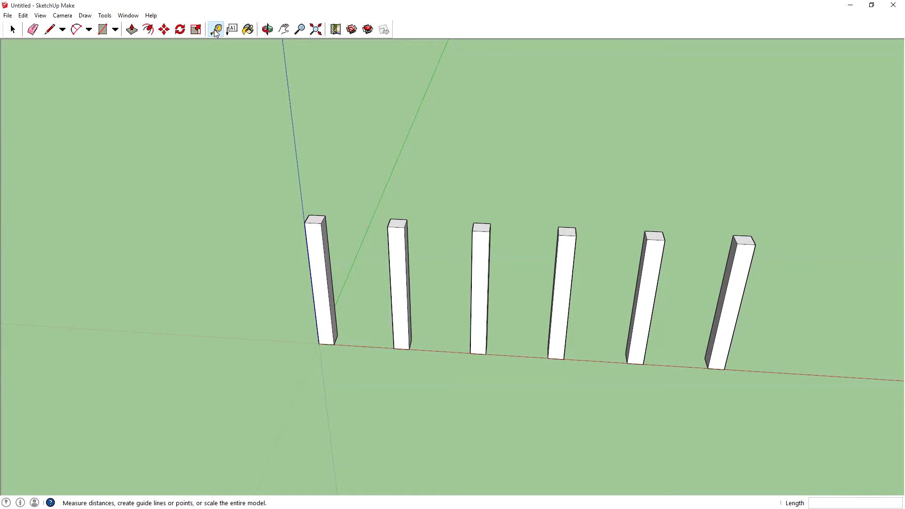
scroll(349, 243, up, 5)
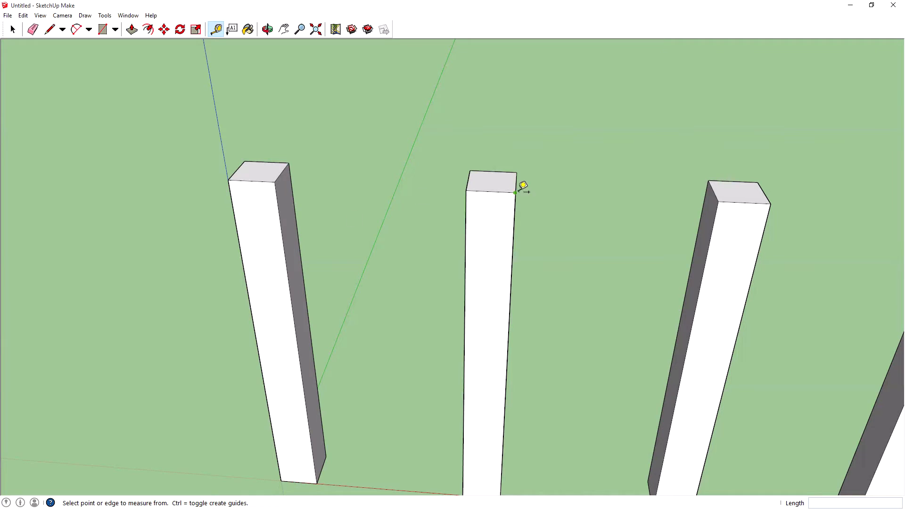
click(251, 181)
click(255, 203)
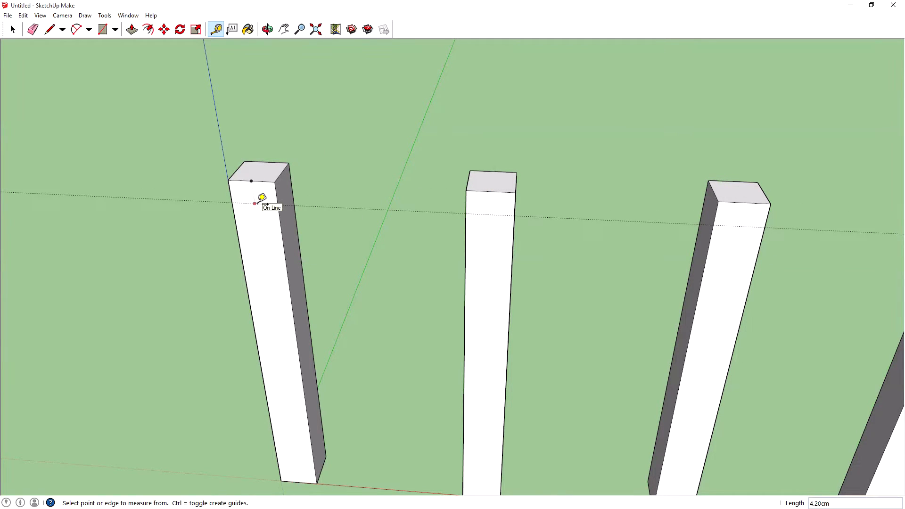
text(5)
key(Return)
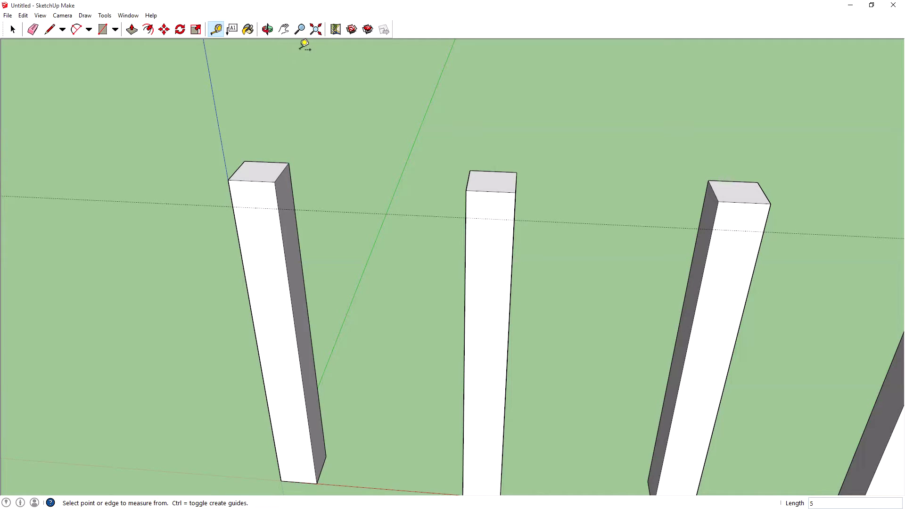
- Draw an 8 by 8 cm rectangle on the first post's inner side face, starting where the guide line meets its front edge
click(103, 30)
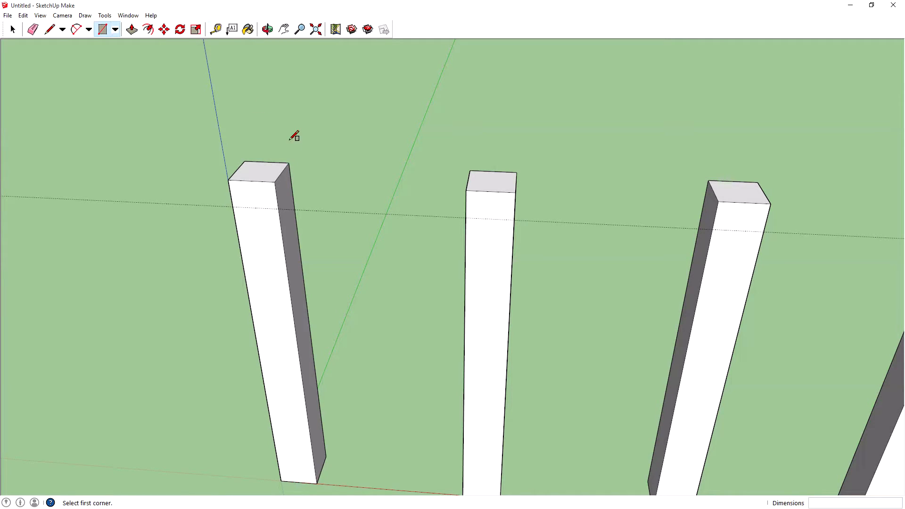
click(279, 209)
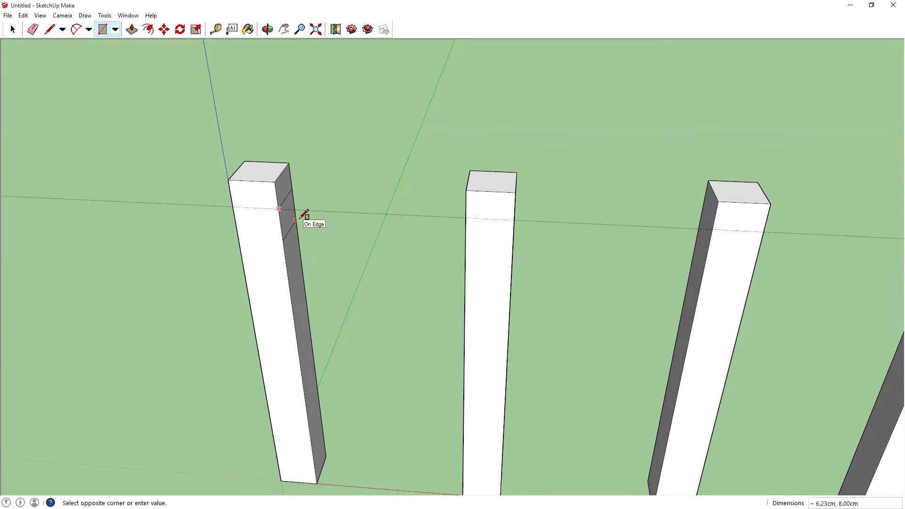
click(300, 218)
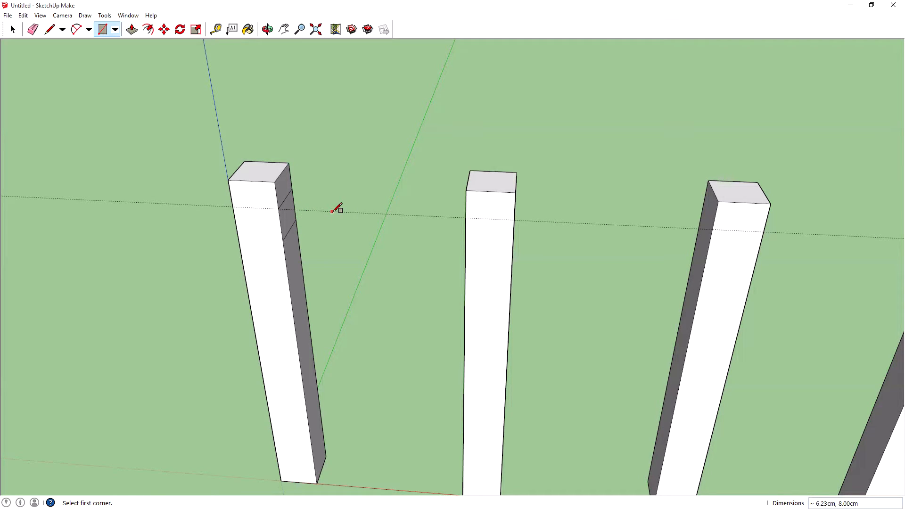
text(8, 8)
middle_drag(423, 248, 216, 256)
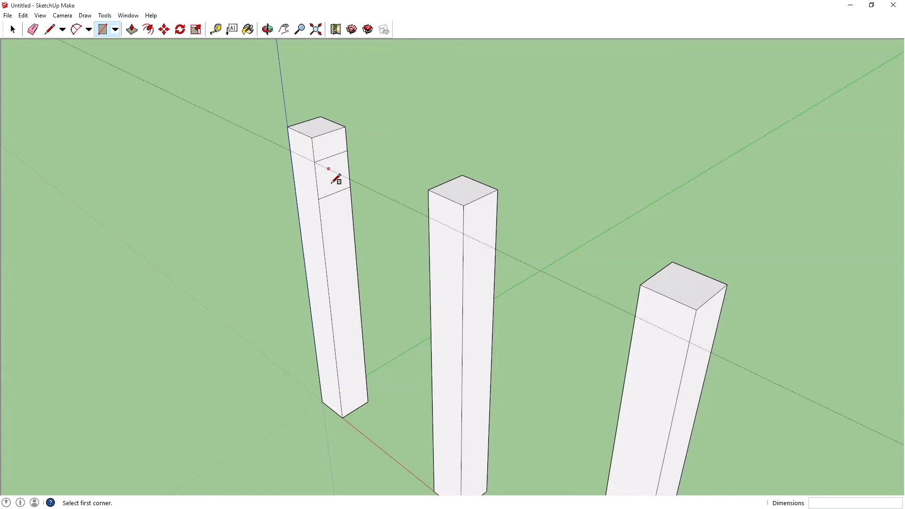
- Extrude the 8 by 8 cm square 192 cm through the middle posts to the last post with Push/Pull, forming the top rail
key(space)
middle_drag(303, 110, 431, 262)
scroll(431, 262, up, 2)
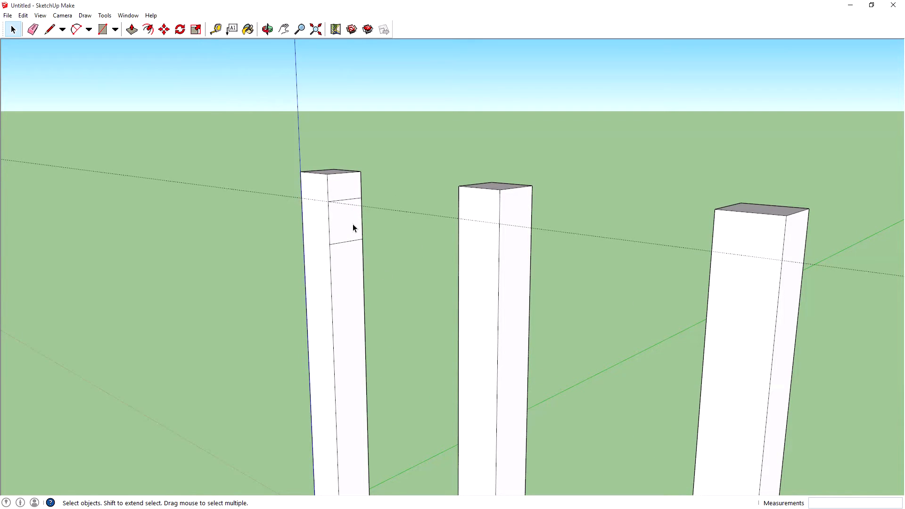
click(132, 30)
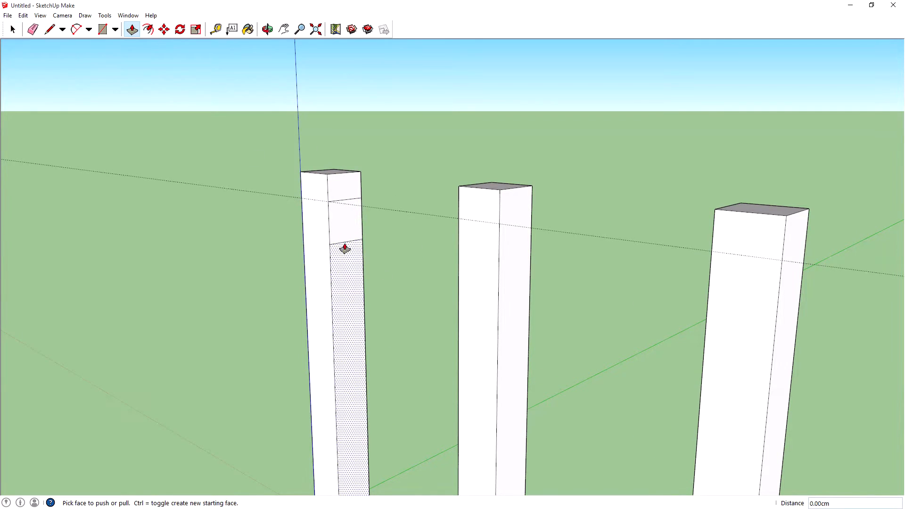
click(348, 225)
scroll(560, 284, down, 5)
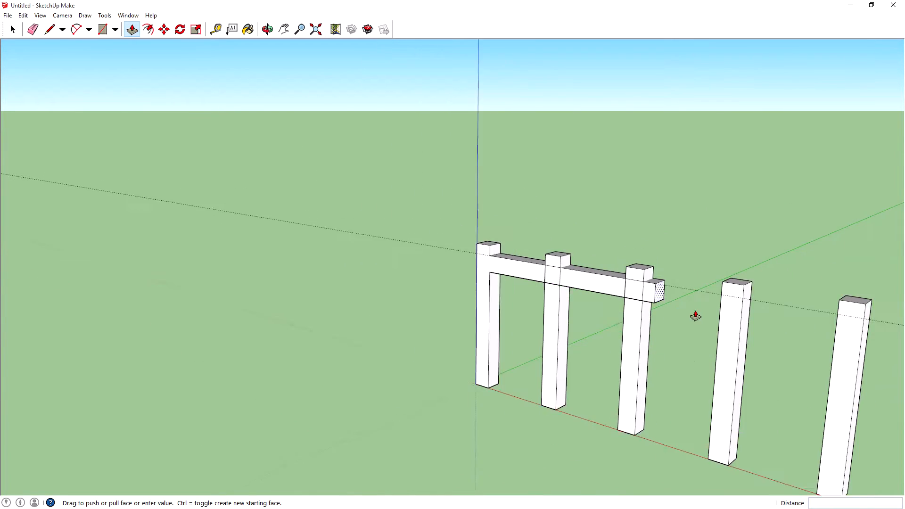
scroll(757, 328, down, 1)
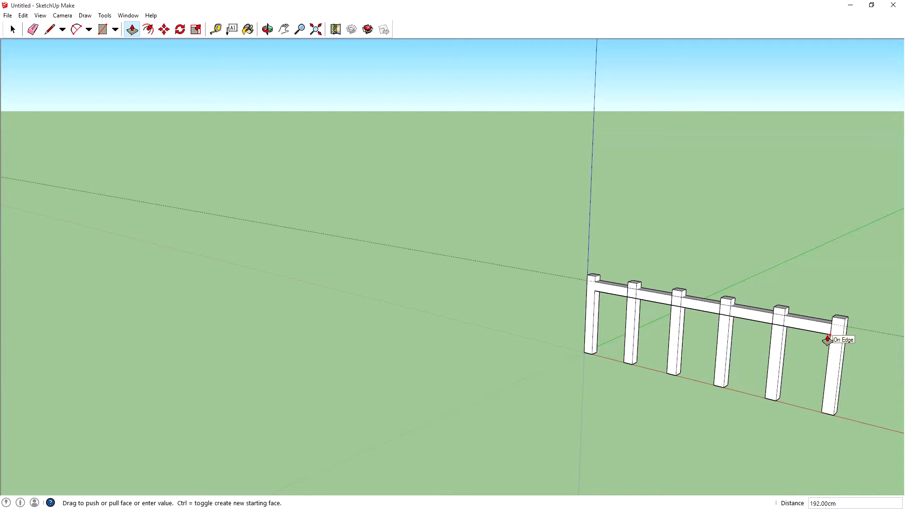
click(827, 339)
- Examine the top rail along the fence and select its front face where it joins the first post
middle_drag(814, 299, 837, 289)
scroll(823, 321, up, 2)
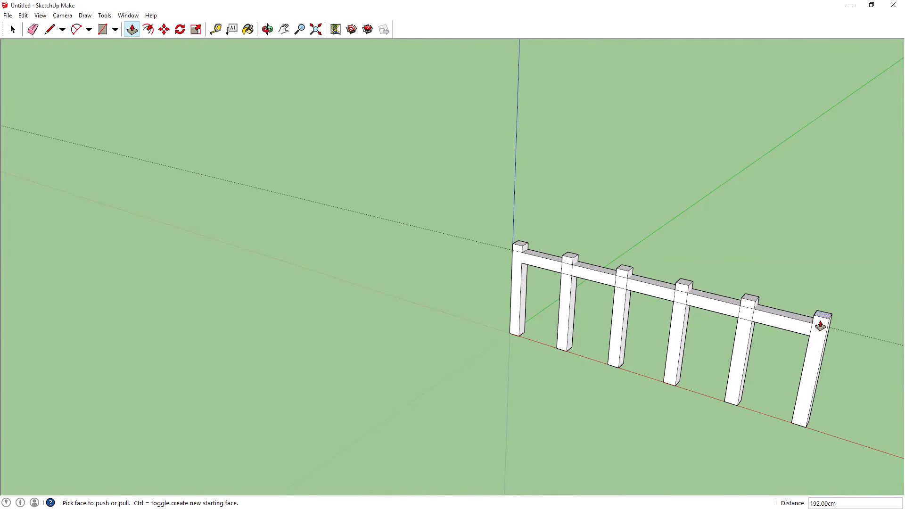
scroll(821, 325, up, 2)
scroll(529, 297, up, 1)
scroll(613, 310, up, 3)
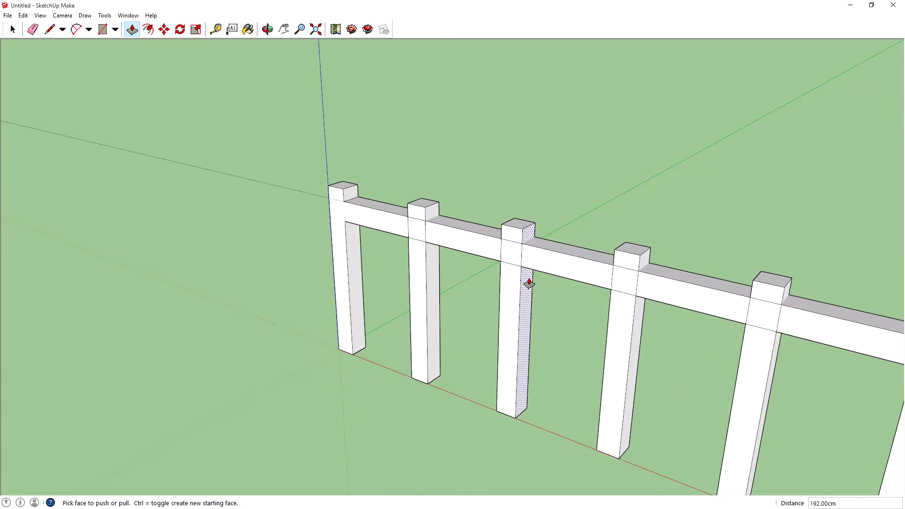
scroll(370, 256, up, 2)
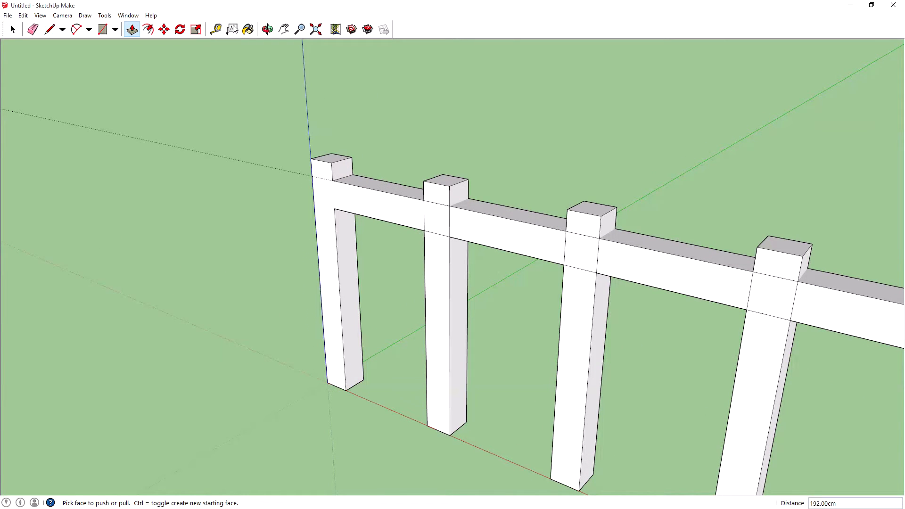
click(14, 30)
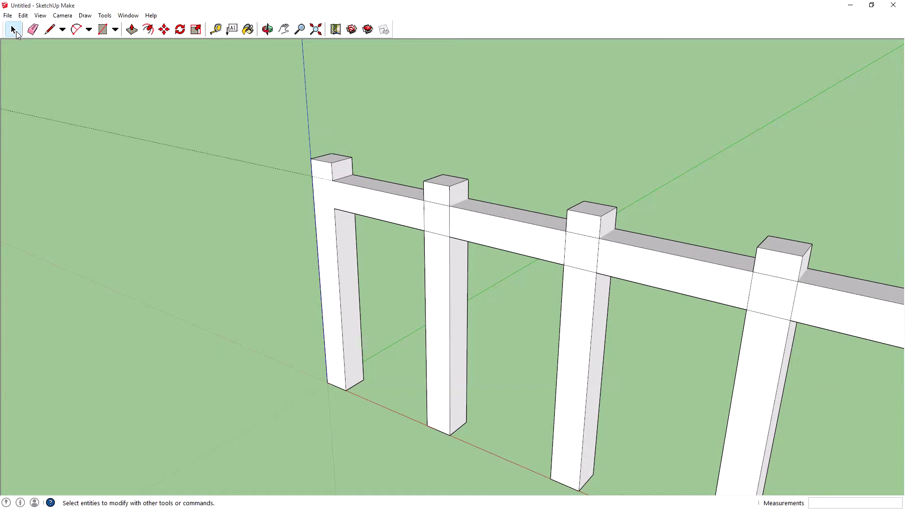
click(514, 234)
click(373, 198)
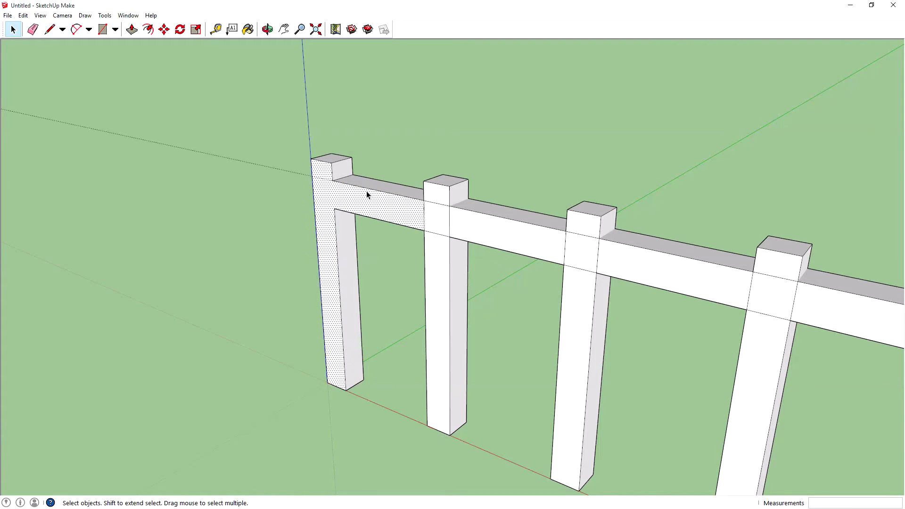
- Examine the rail from below, selecting and deselecting the geometry around its joints with the first two posts
scroll(379, 229, up, 4)
middle_drag(424, 313, 430, 239)
scroll(414, 343, down, 5)
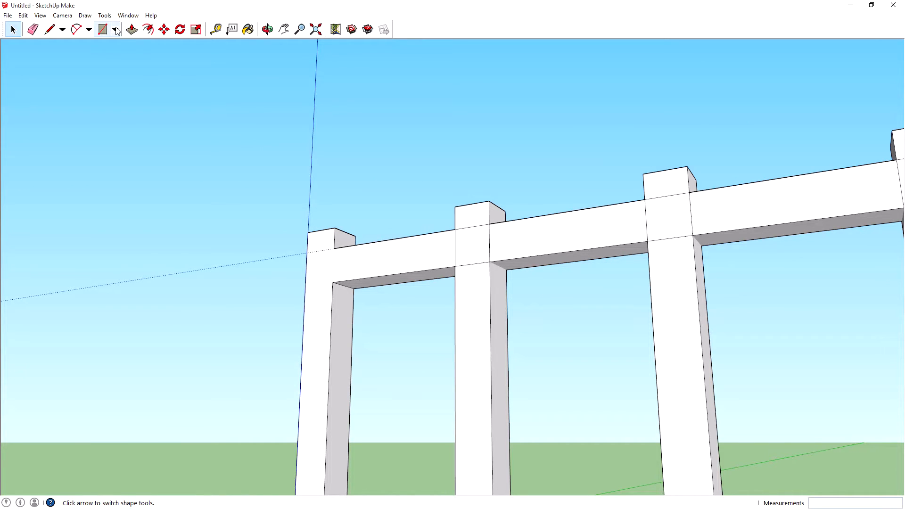
drag(371, 202, 428, 307)
drag(323, 220, 490, 318)
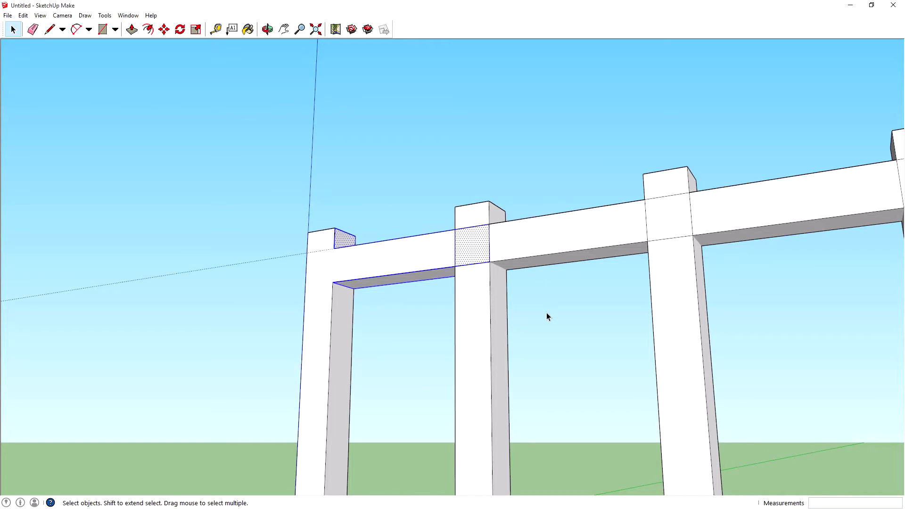
click(403, 233)
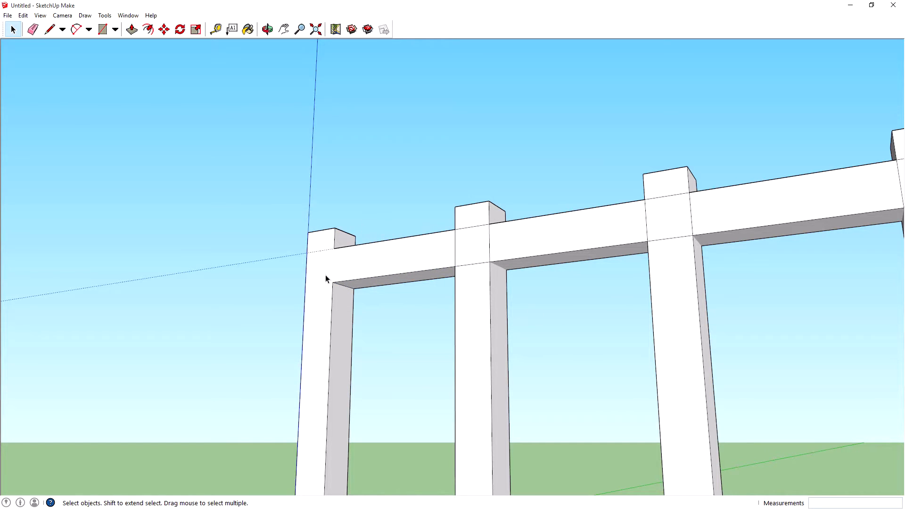
drag(324, 273, 379, 301)
drag(332, 254, 385, 302)
- Place a guide point on the first post's inner front edge, 30 cm below the underside of the top rail
click(103, 30)
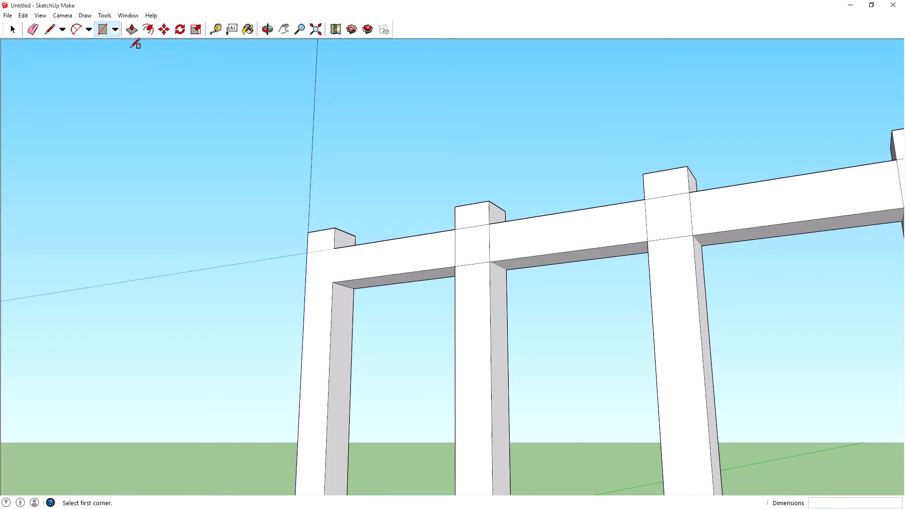
click(213, 29)
click(342, 278)
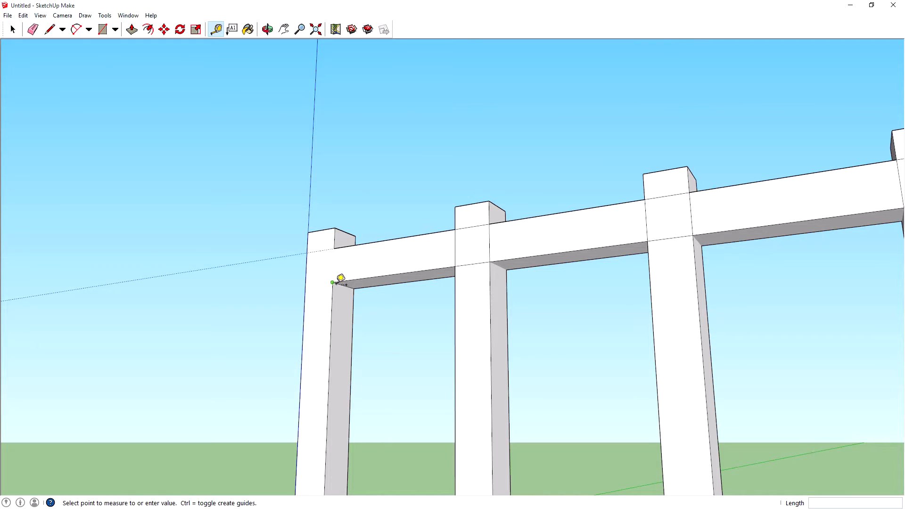
click(338, 338)
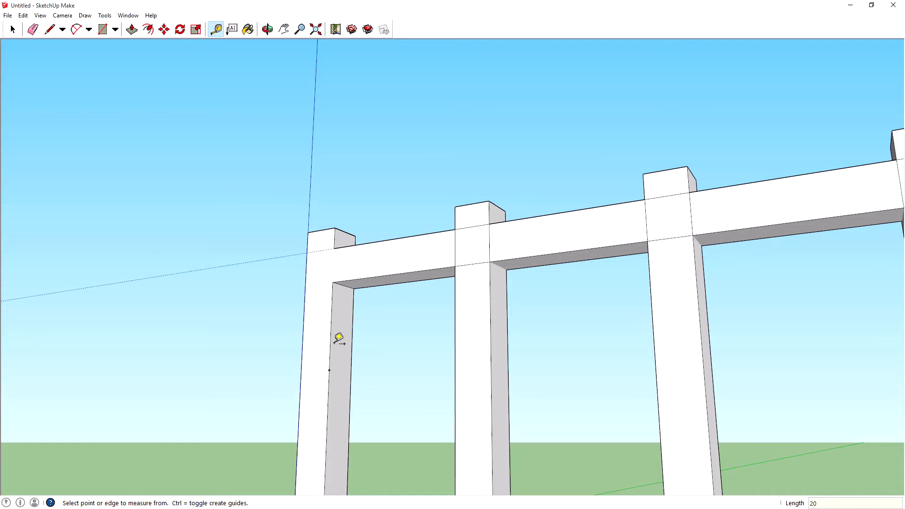
scroll(366, 401, down, 5)
scroll(375, 403, up, 3)
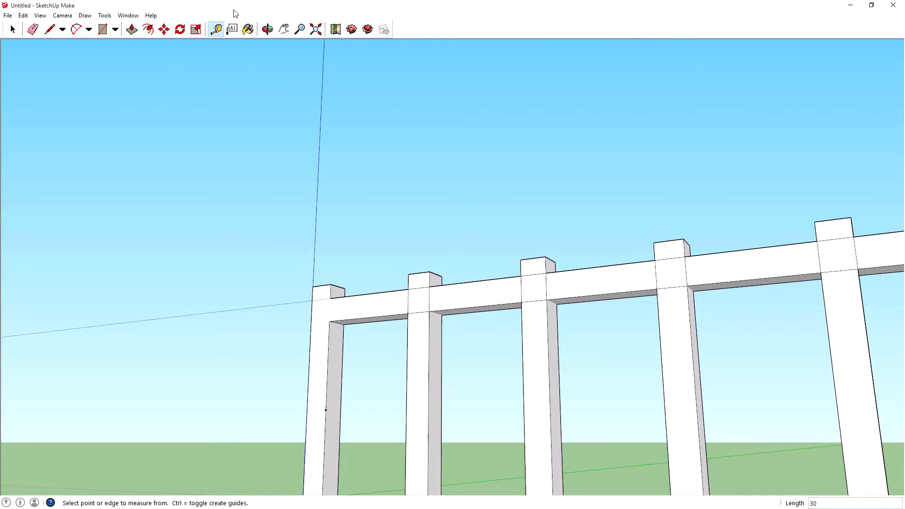
- Draw an 8 by 8 cm rectangle on the first post's inner side face, starting from the guide point
click(100, 32)
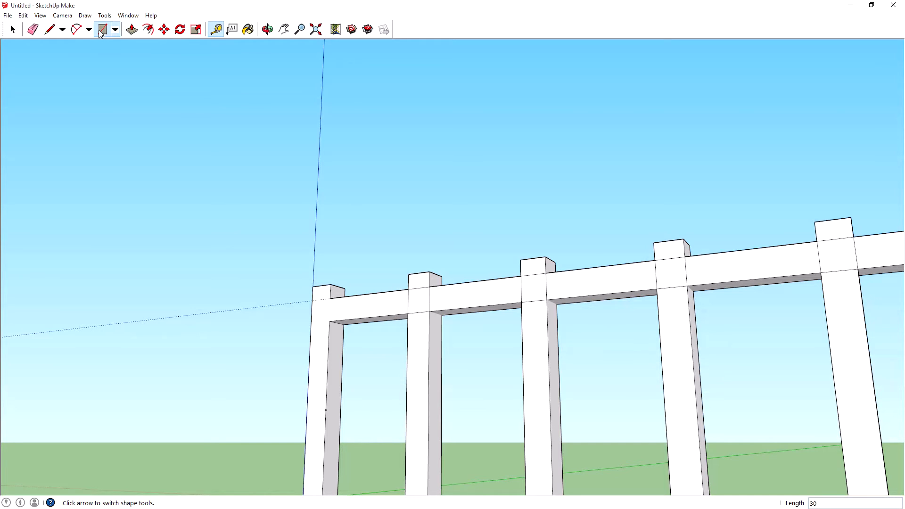
click(326, 409)
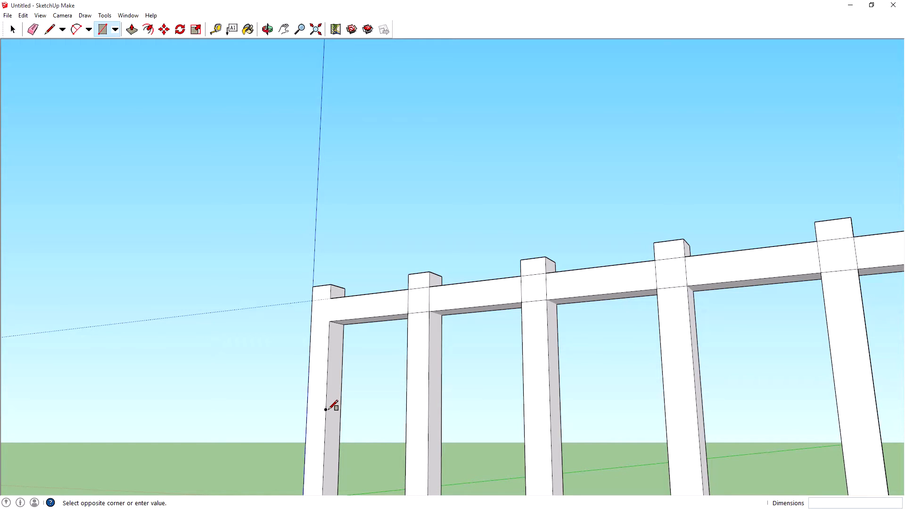
click(345, 429)
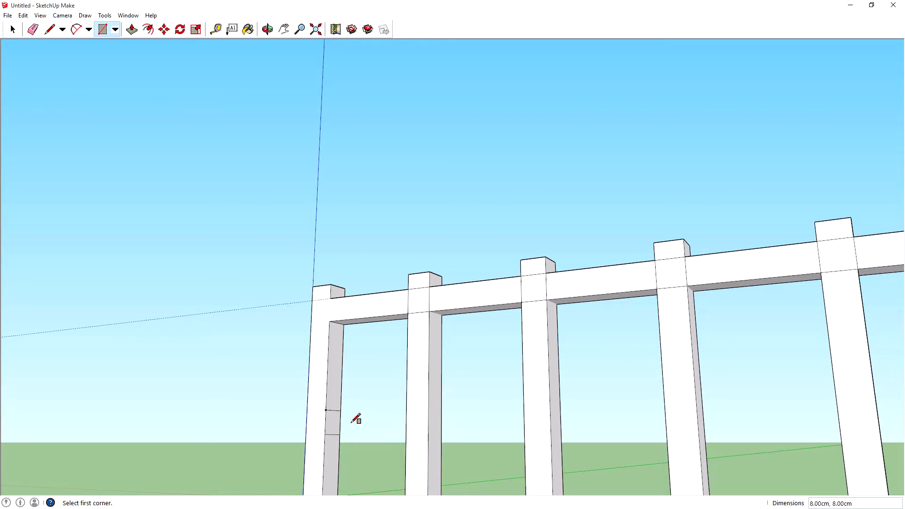
text(8,8)
- Extrude the lower square 192 cm to the last post with Push/Pull, forming the second horizontal rail
click(131, 31)
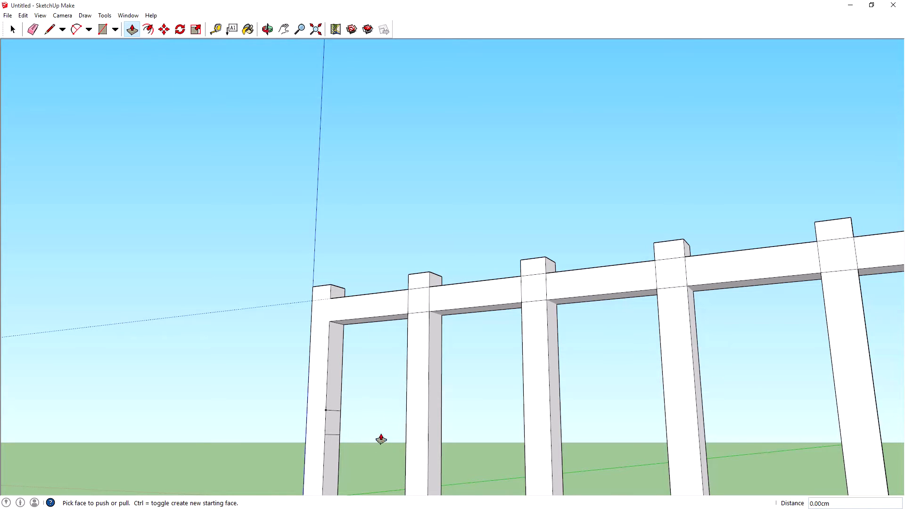
click(333, 422)
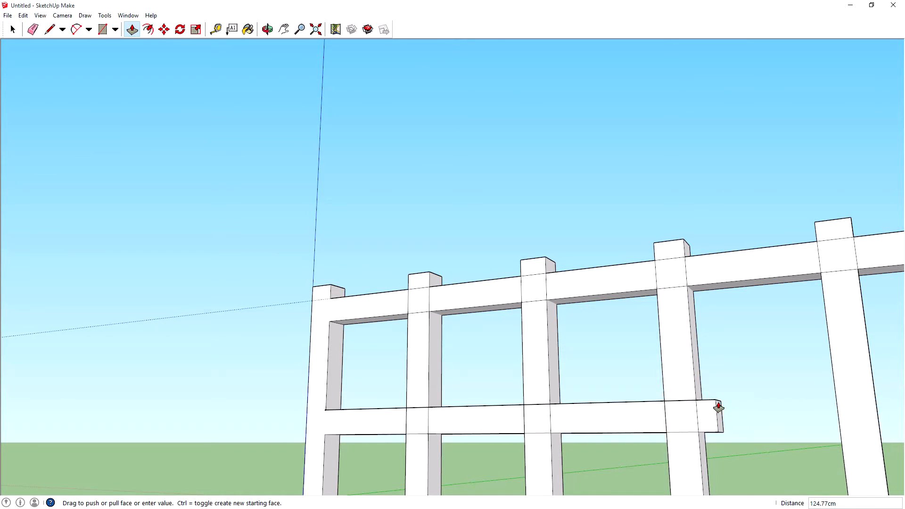
middle_drag(719, 404, 584, 391)
scroll(620, 403, down, 1)
scroll(632, 407, down, 2)
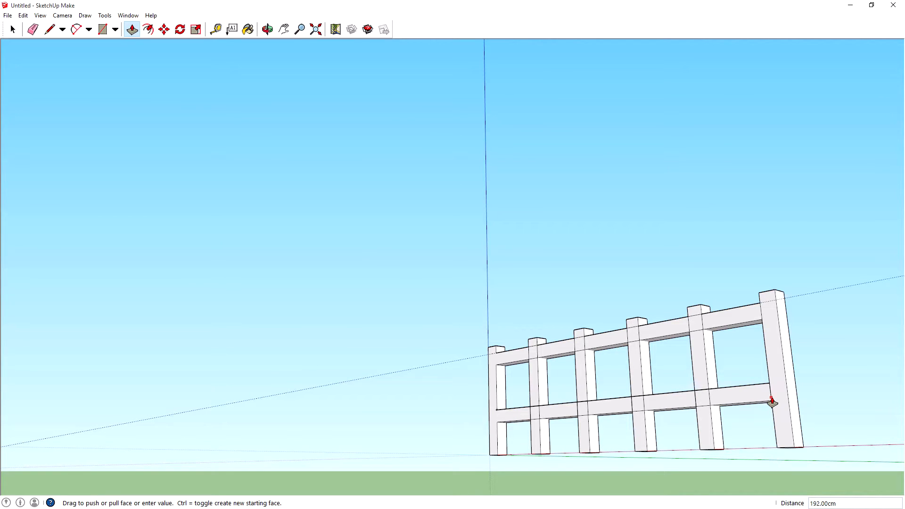
click(776, 403)
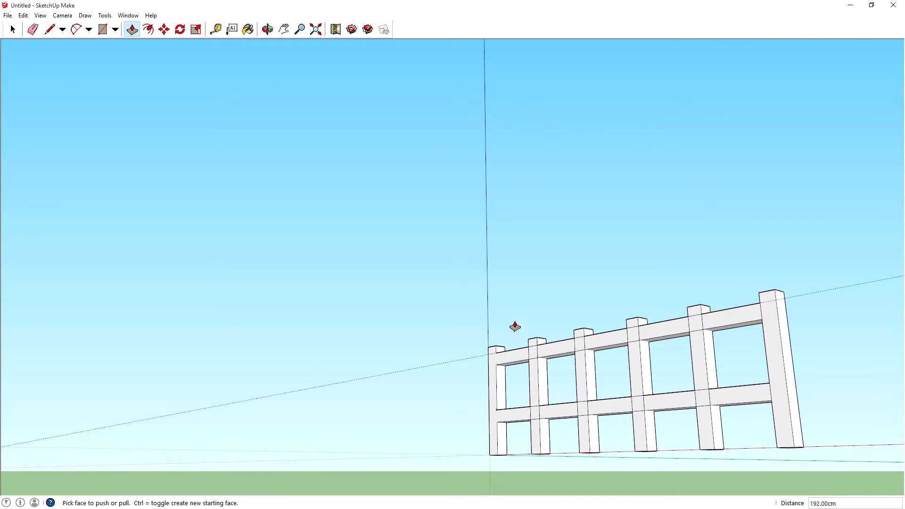
- Examine the whole fence from the front at zoom extents, selecting all of its geometry and clearing the selection
middle_drag(513, 325, 814, 410)
scroll(667, 440, up, 2)
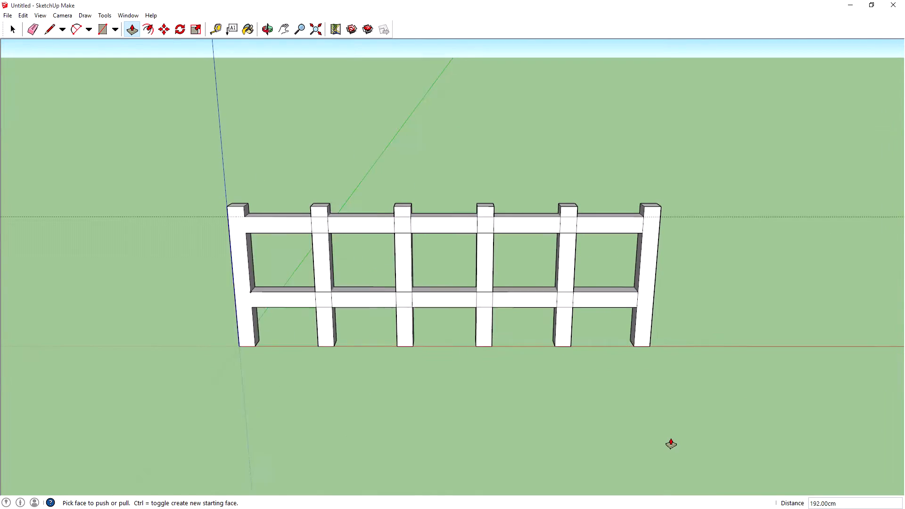
scroll(404, 367, up, 1)
scroll(420, 263, up, 2)
scroll(417, 266, down, 1)
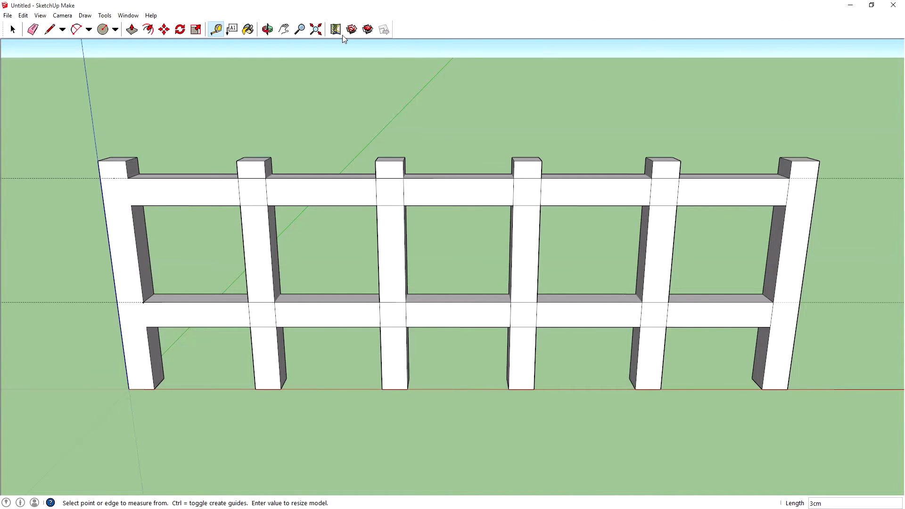
click(315, 29)
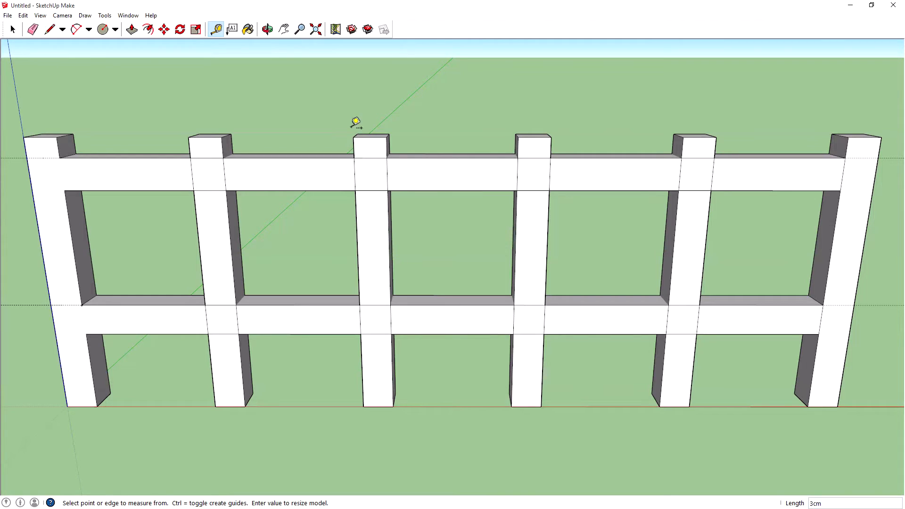
key(ctrl+a)
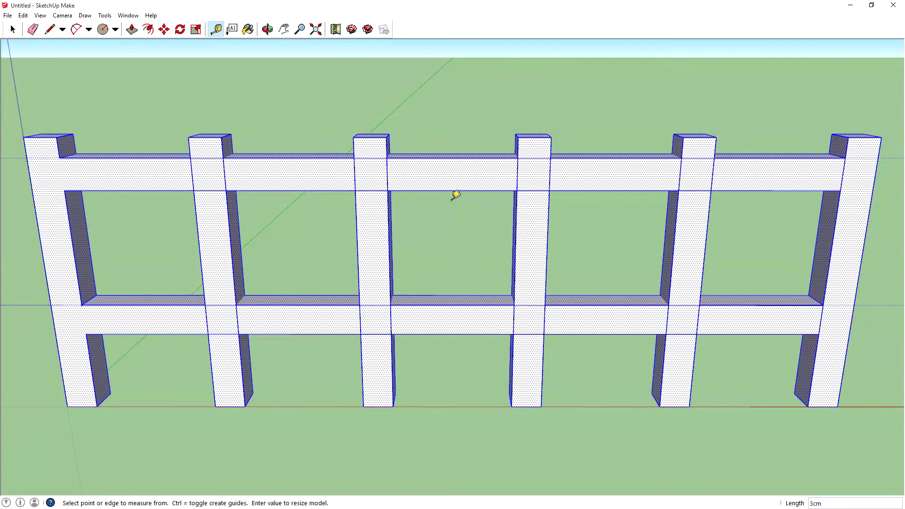
click(452, 191)
click(10, 29)
click(421, 134)
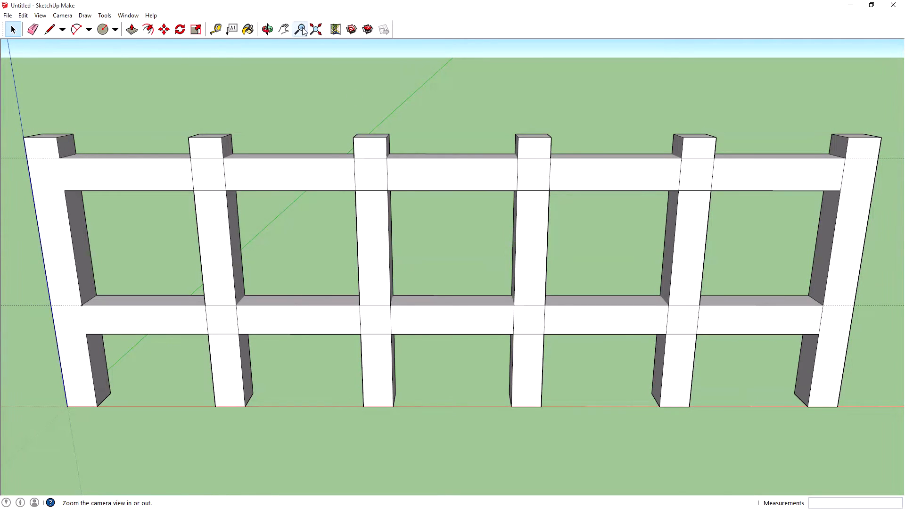
- Measure the gap between the two rails with Tape Measure, resize the whole model by setting it to 3 cm, and show the full fence
click(217, 30)
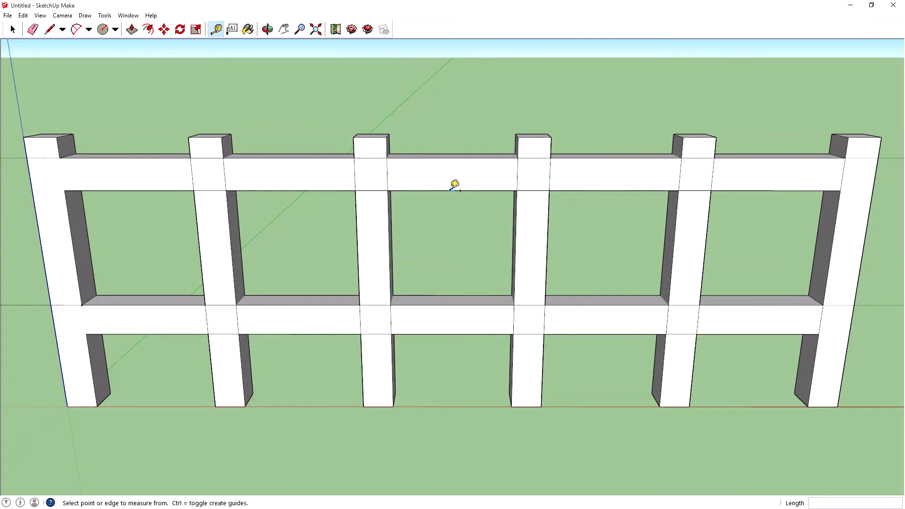
click(452, 190)
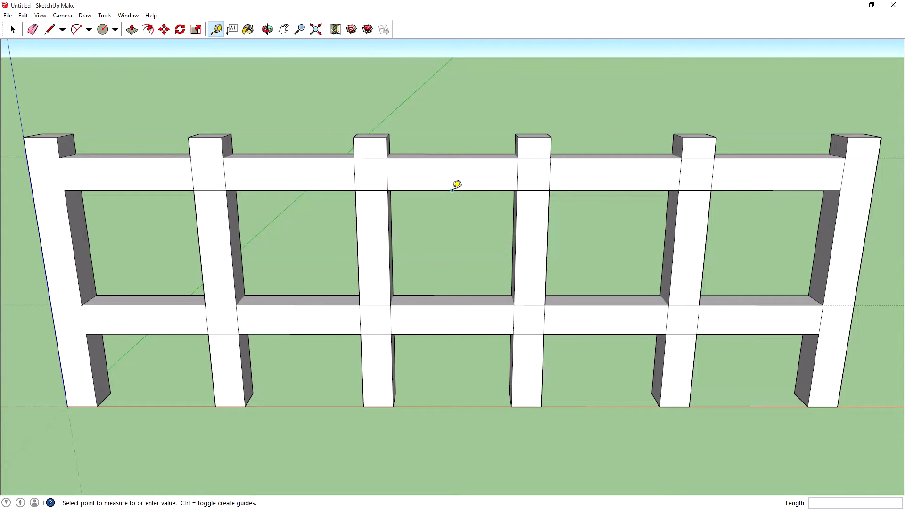
click(455, 301)
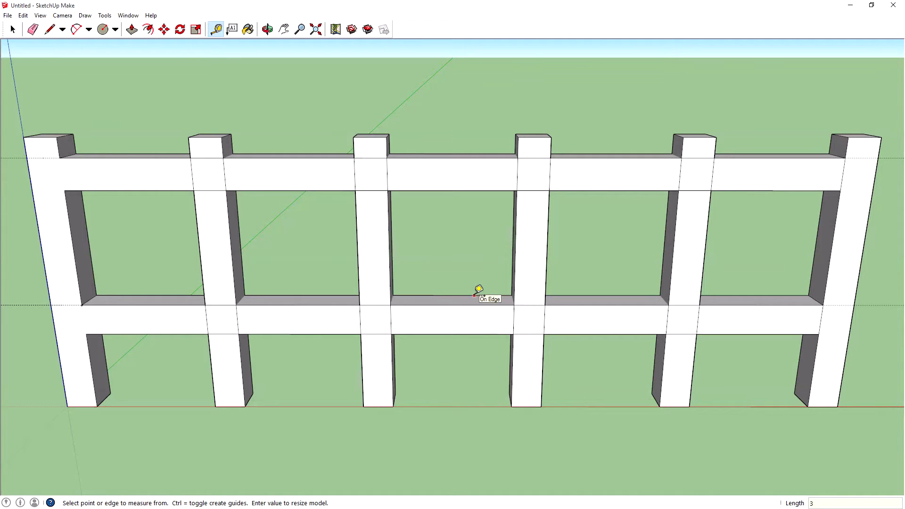
text(3)
key(Return)
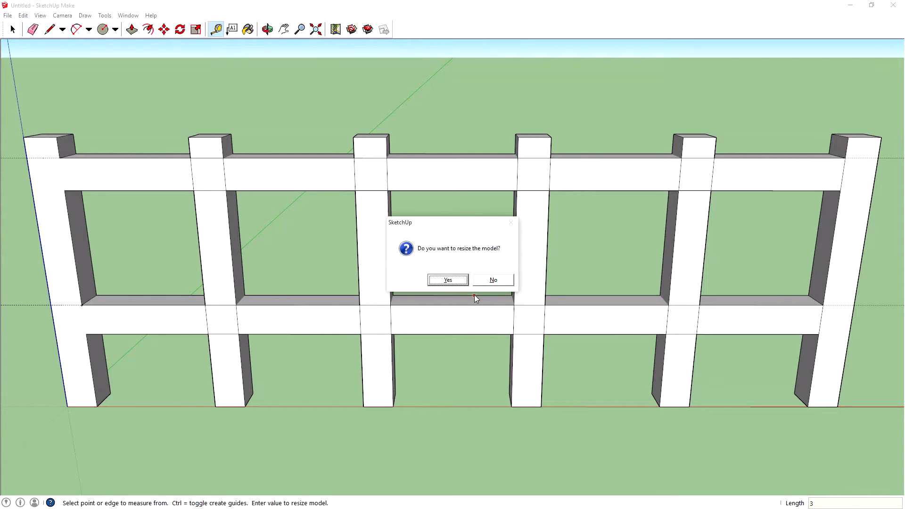
click(447, 280)
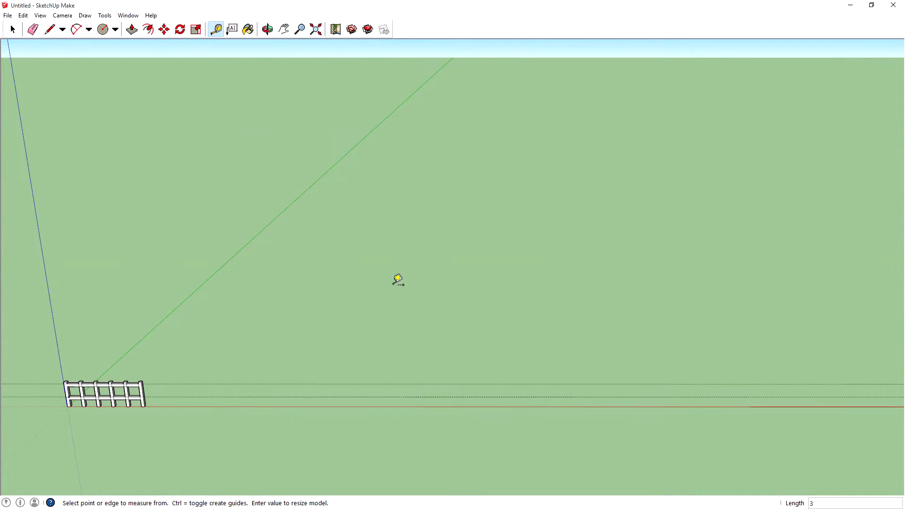
scroll(187, 404, up, 6)
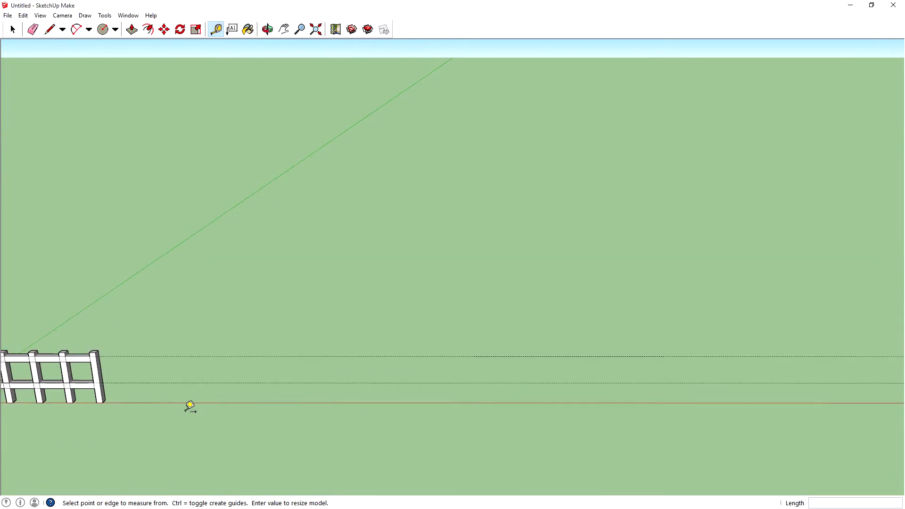
click(315, 31)
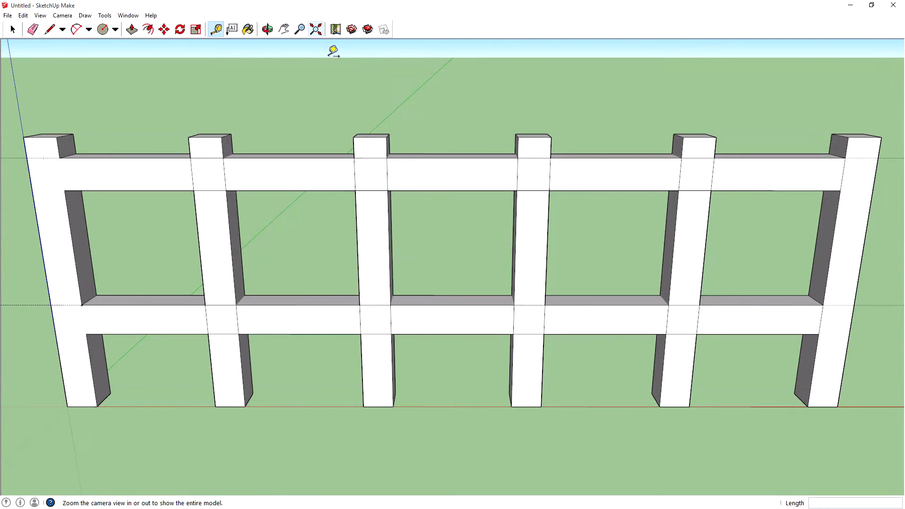
- Place a horizontal guide just above the fence, parallel to the top rail, and a vertical guide about 11.33 cm from the first post's outer edge
click(452, 190)
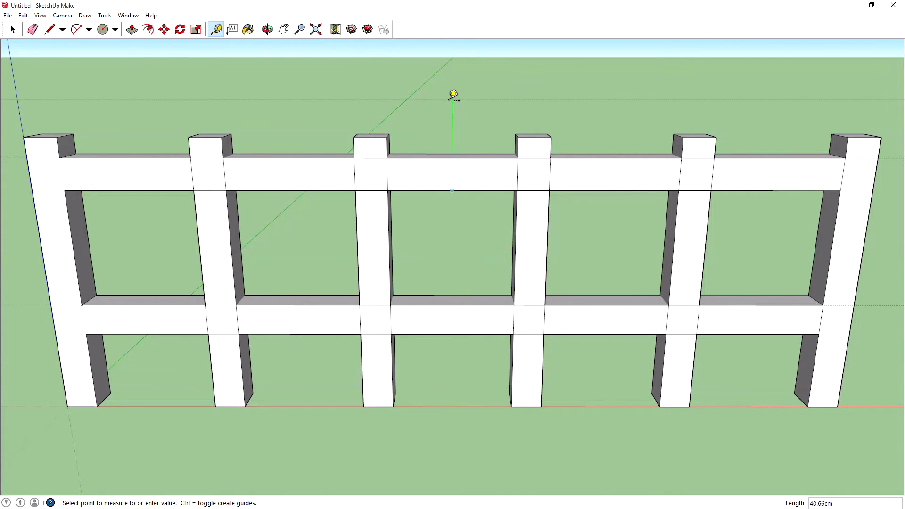
right_click(831, 184)
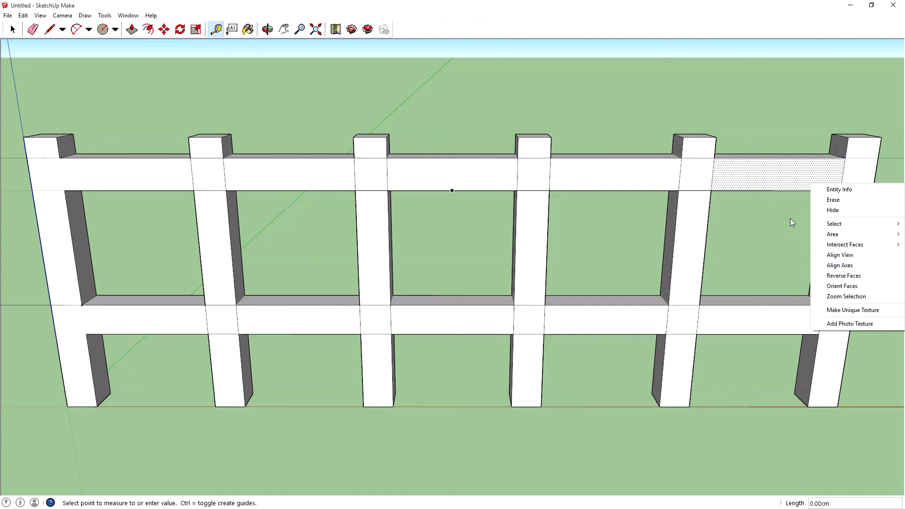
click(482, 121)
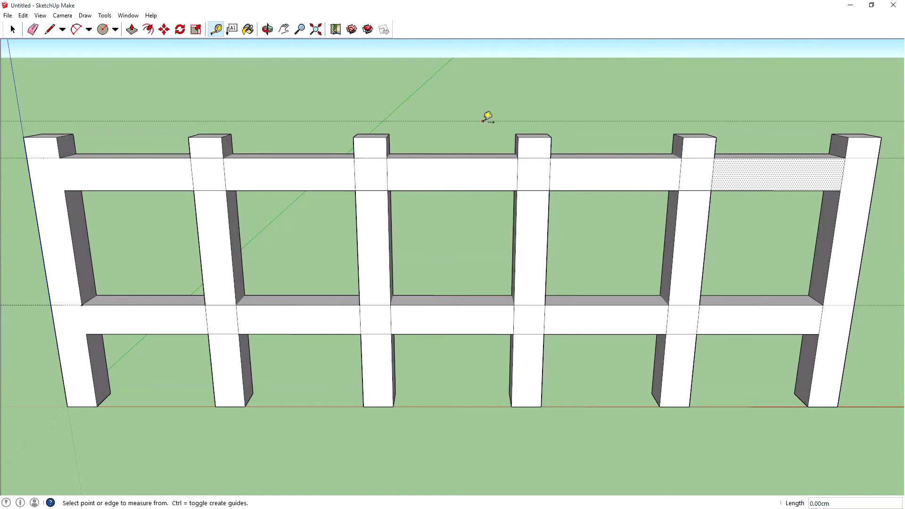
click(29, 178)
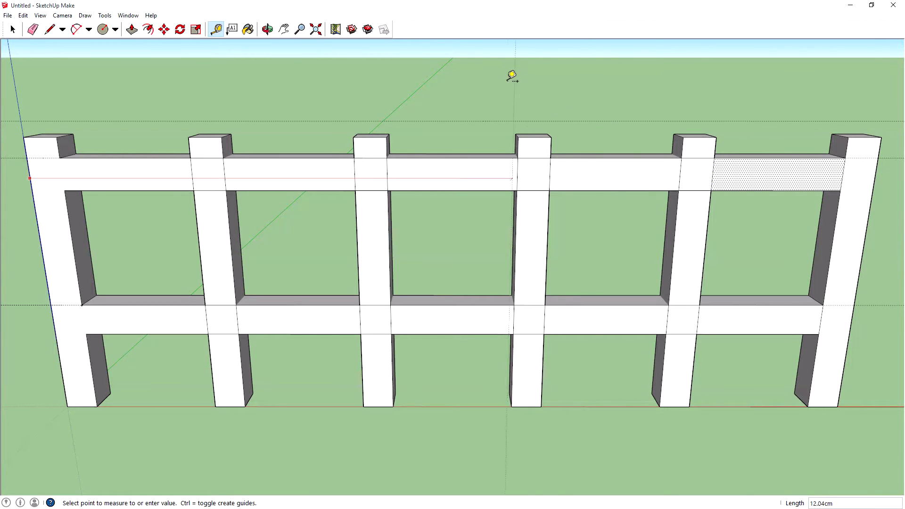
click(467, 209)
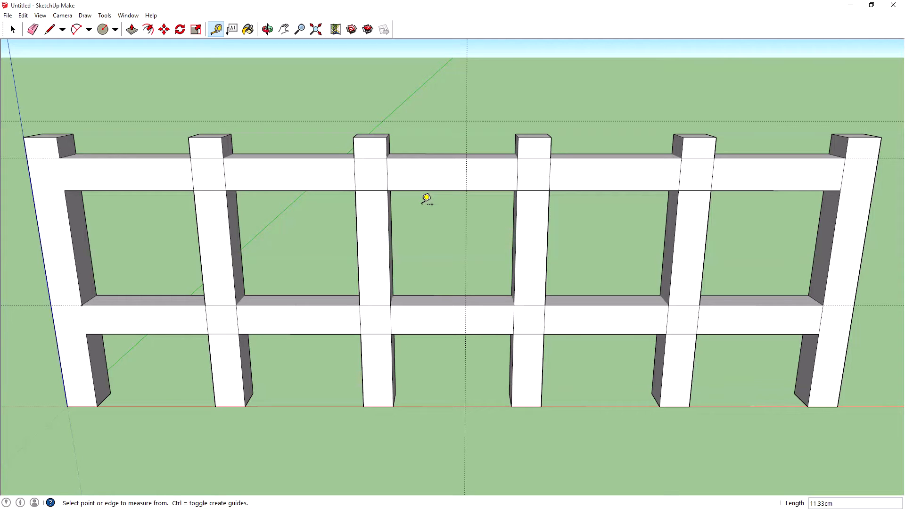
- Save the model as fence in the 3D folder within Documents
scroll(446, 136, down, 3)
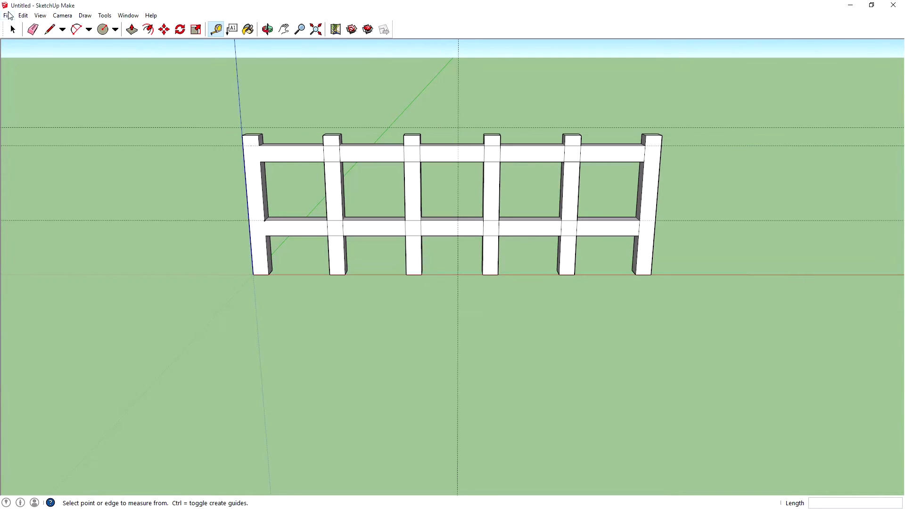
click(8, 15)
click(37, 51)
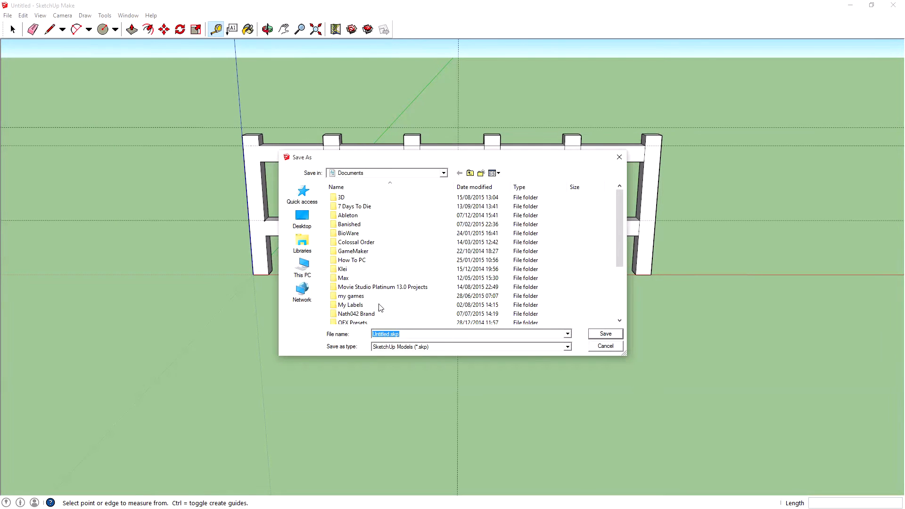
double_click(358, 199)
double_click(385, 334)
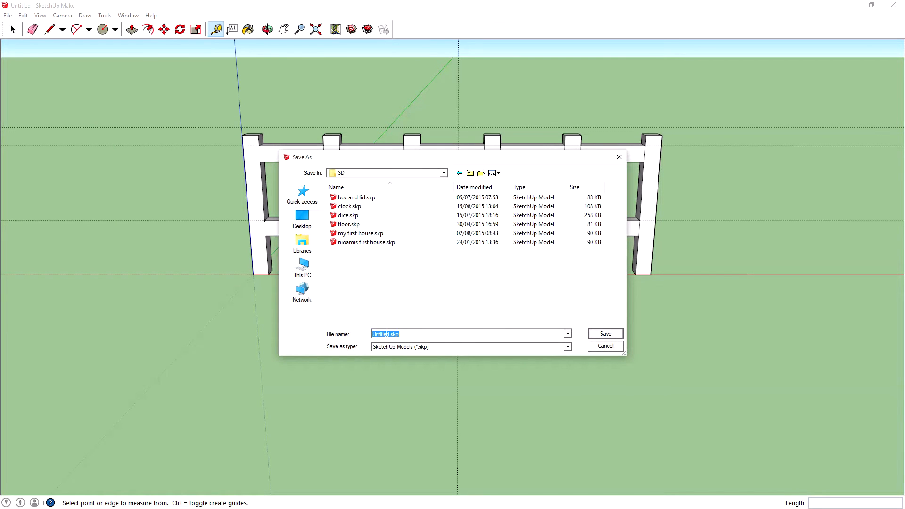
text(ta)
text(nce)
key(Return)
- Erase the whole fence with its guides and start a new model, discarding the changes to fence.skp
key(ctrl+a)
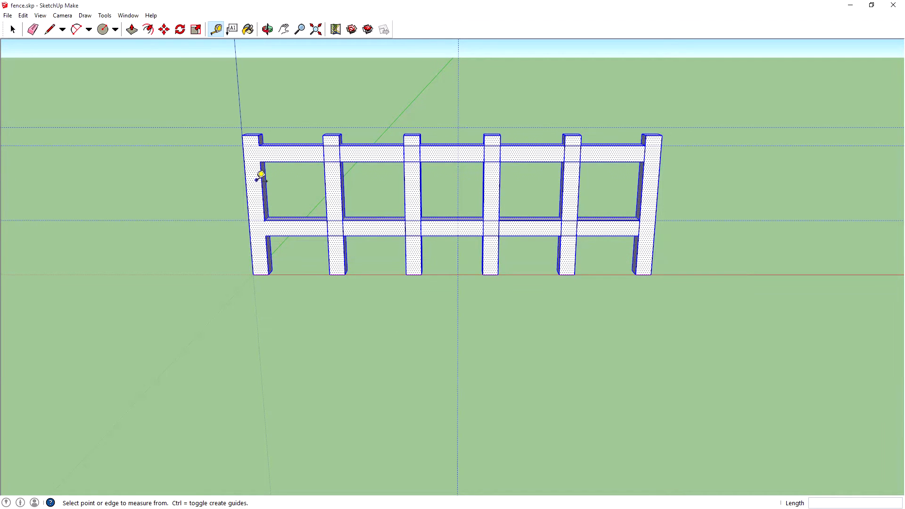
key(Delete)
click(7, 16)
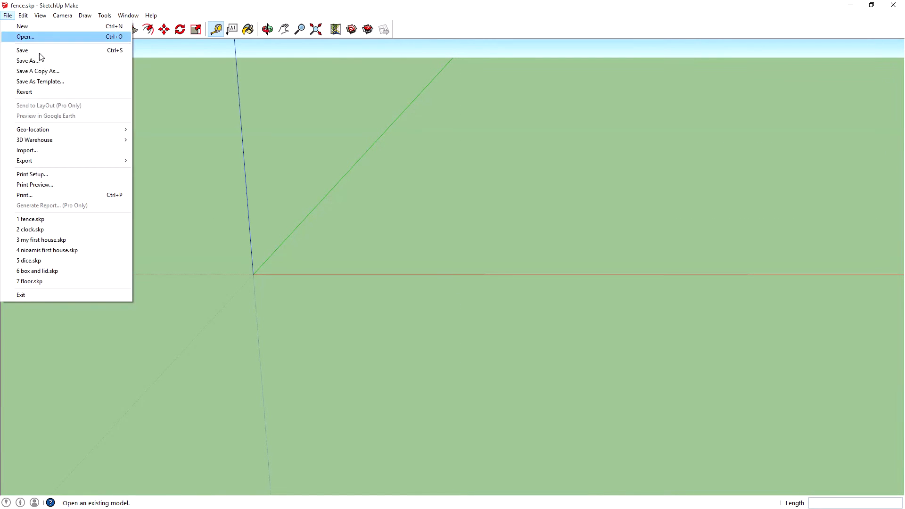
click(19, 25)
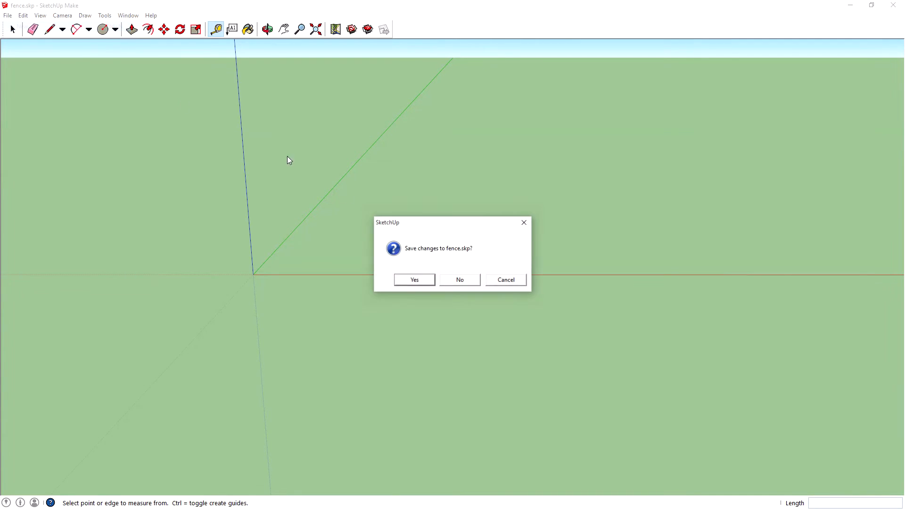
click(462, 282)
- Delete the default person figure from the new model
click(362, 283)
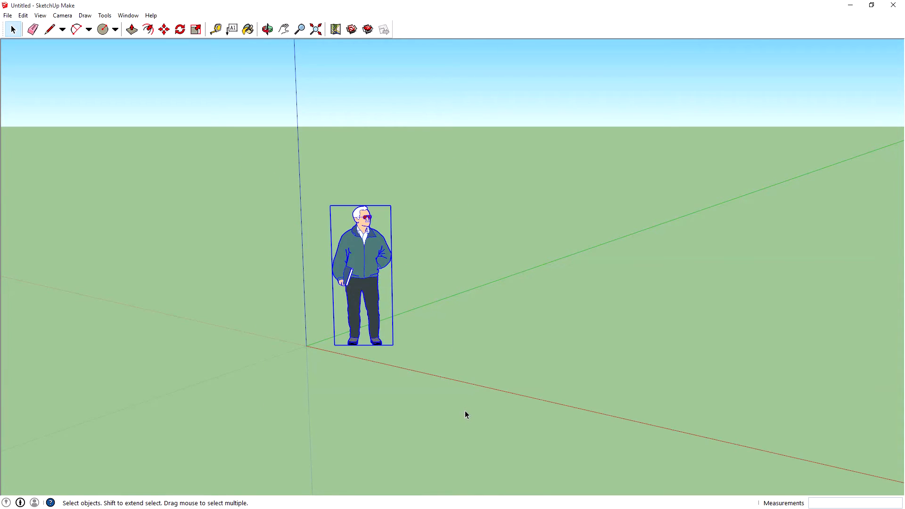
key(Delete)
middle_drag(360, 380, 420, 343)
- Set the model's length units to cm in Model Info and close the dialog
click(126, 16)
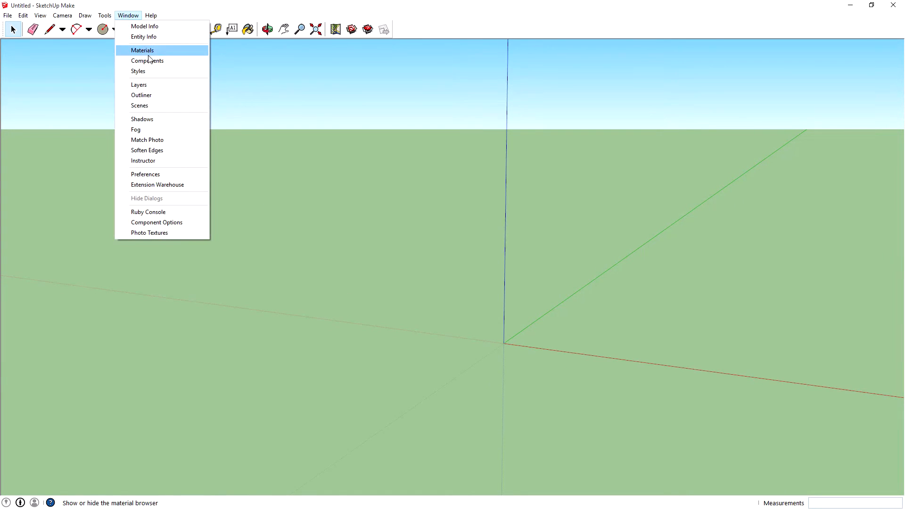
click(142, 26)
click(163, 56)
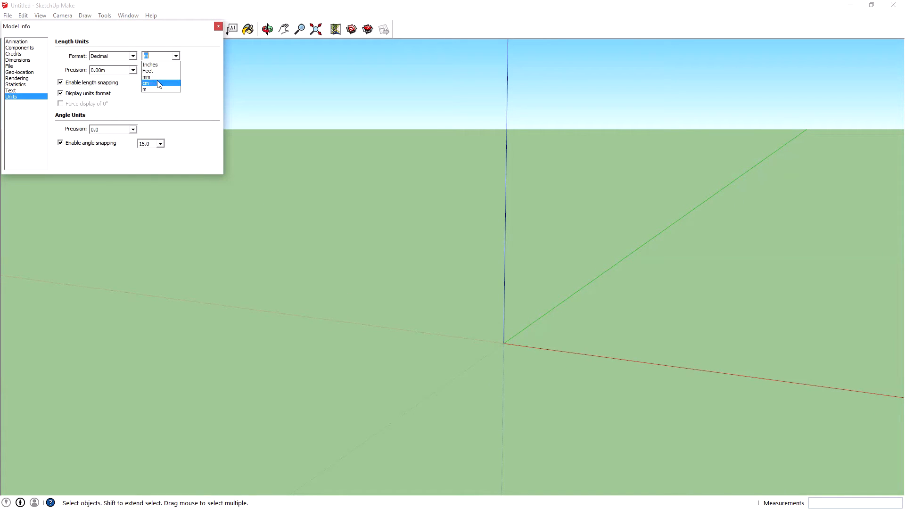
click(158, 83)
click(218, 27)
- Draw a rectangle of about 305 by 246 cm on the ground, starting from the origin
middle_drag(551, 330, 533, 323)
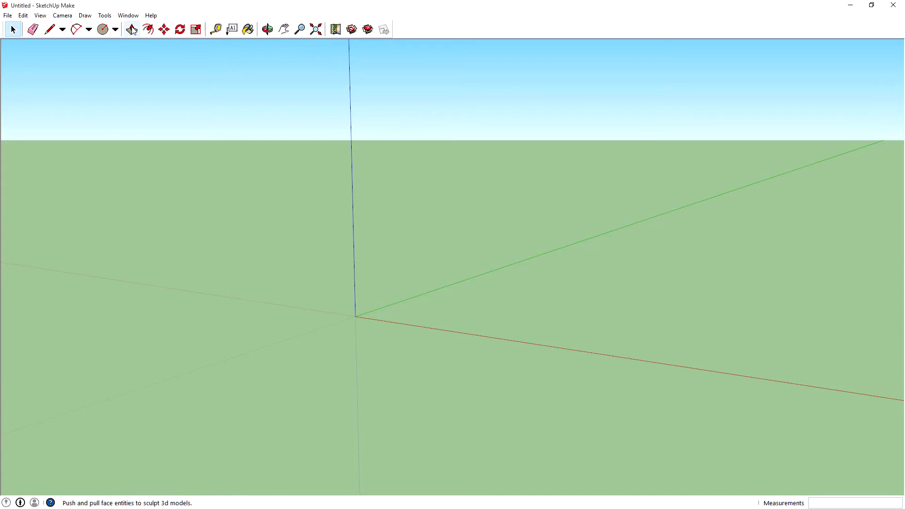
click(115, 30)
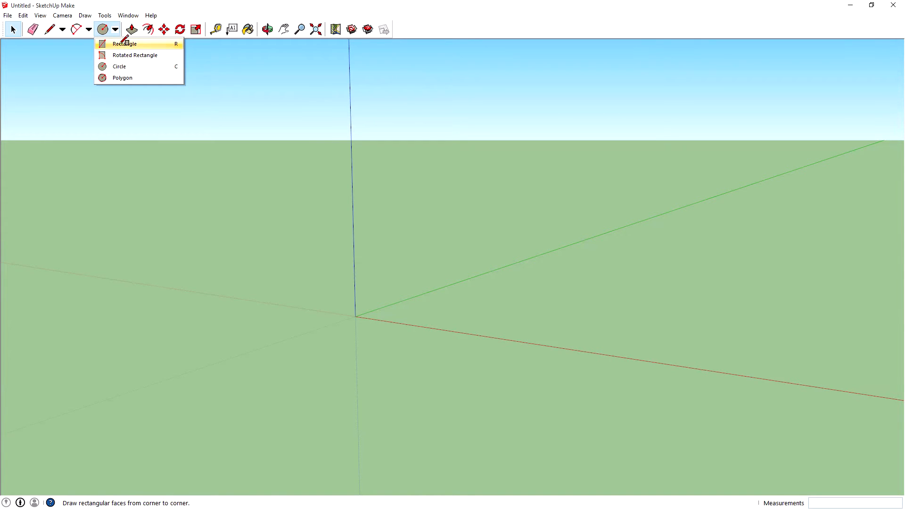
click(124, 44)
click(356, 316)
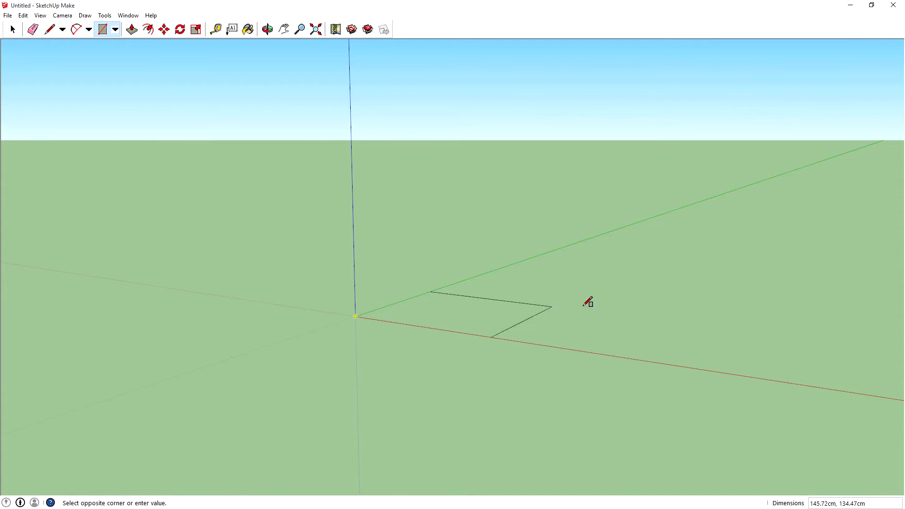
click(732, 303)
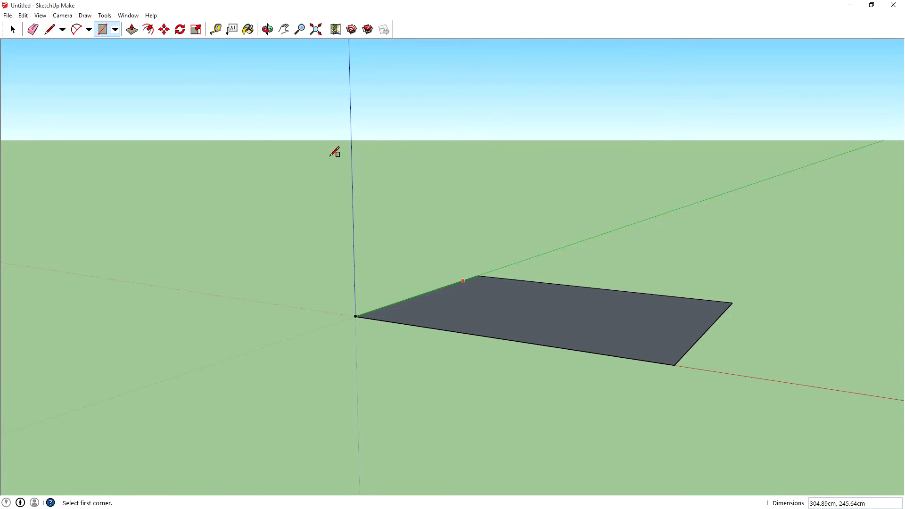
- Extrude the rectangle 5 cm upward with Push/Pull to form a thin slab
click(132, 29)
drag(542, 315, 541, 298)
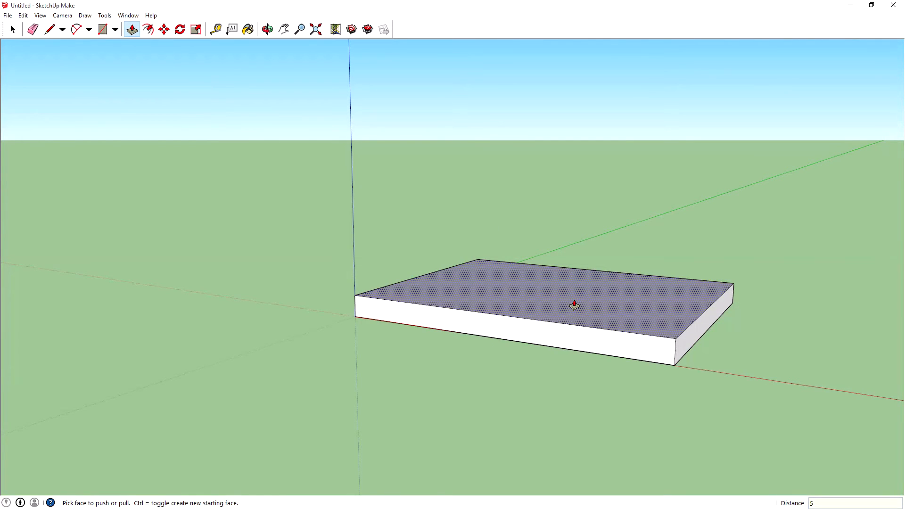
key(Return)
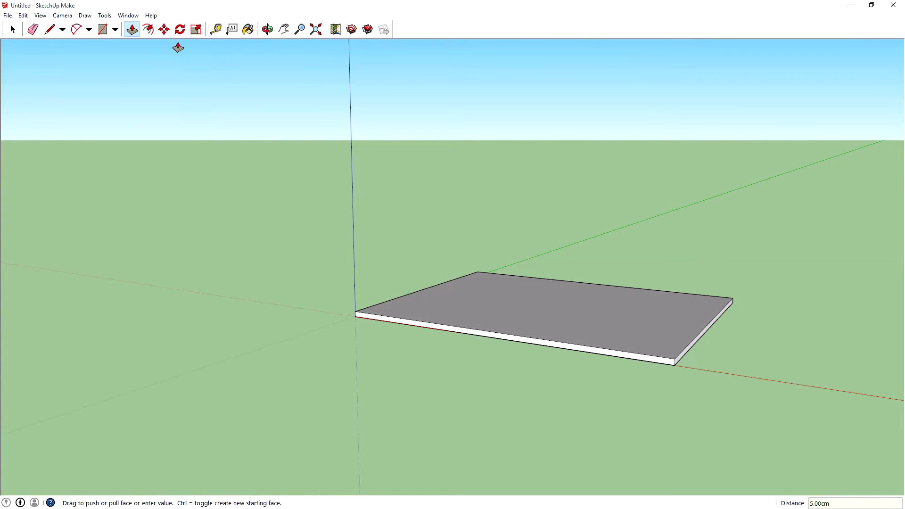
- Try to raise the slab by moving only its top face 30 cm, and undo that move
click(164, 29)
mouse_move(518, 281)
mouse_down()
mouse_move(517, 258)
mouse_move(518, 281)
mouse_up()
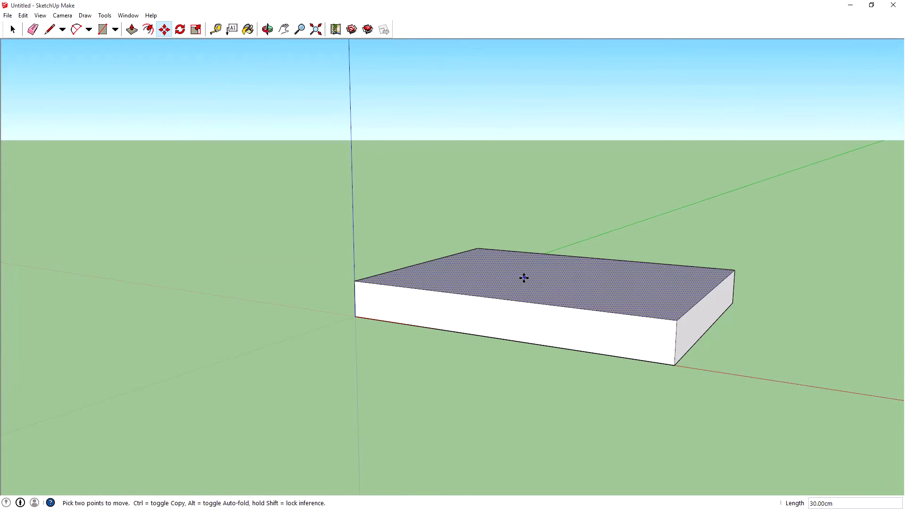
key(ctrl+z)
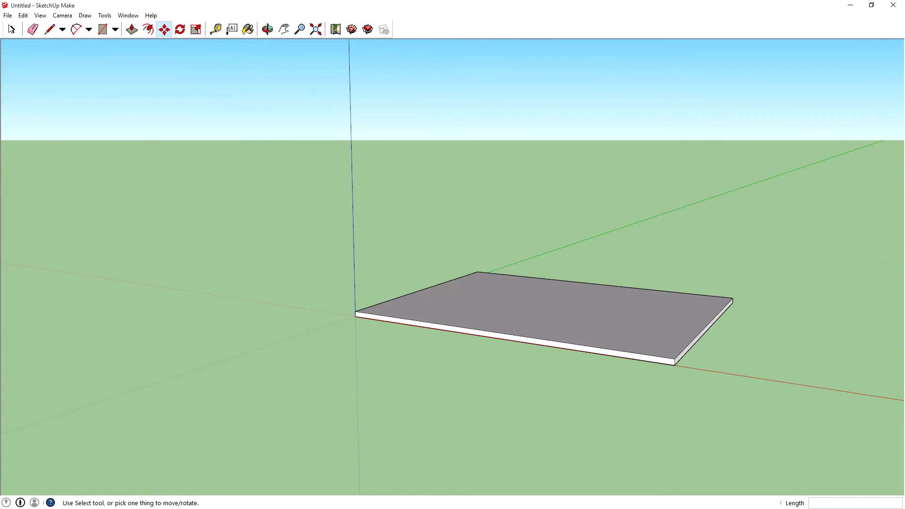
- Select the entire slab and move it about 136 cm straight up along the blue axis
key(ctrl+a)
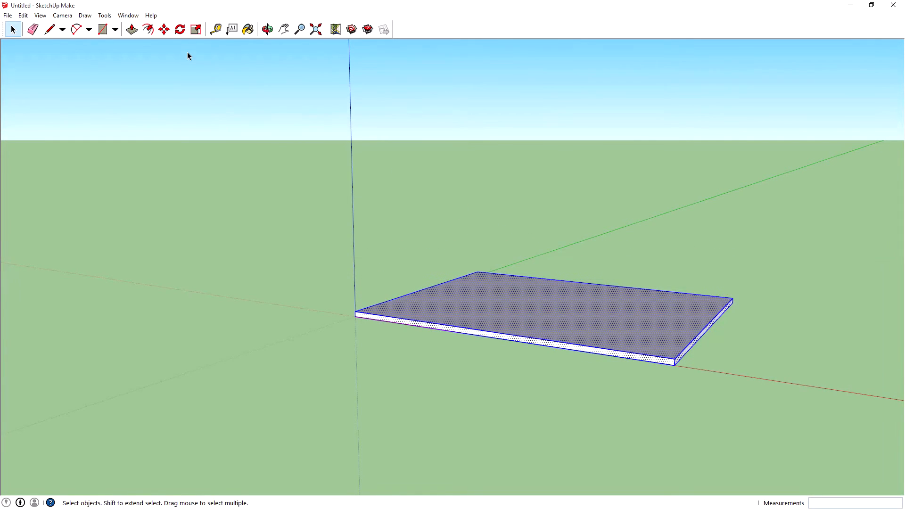
click(164, 29)
drag(557, 309, 558, 169)
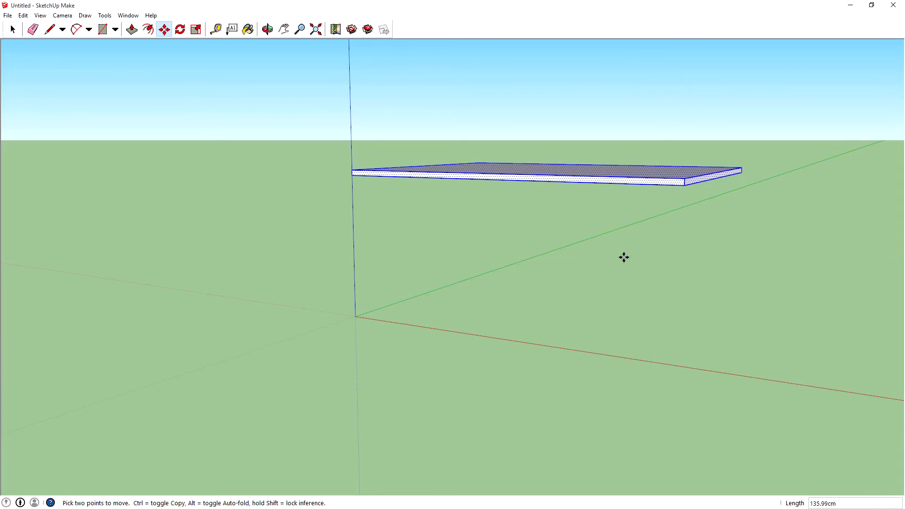
- Inspect the raised slab from several angles and undo its vertical move
middle_drag(624, 257, 469, 291)
scroll(479, 307, down, 2)
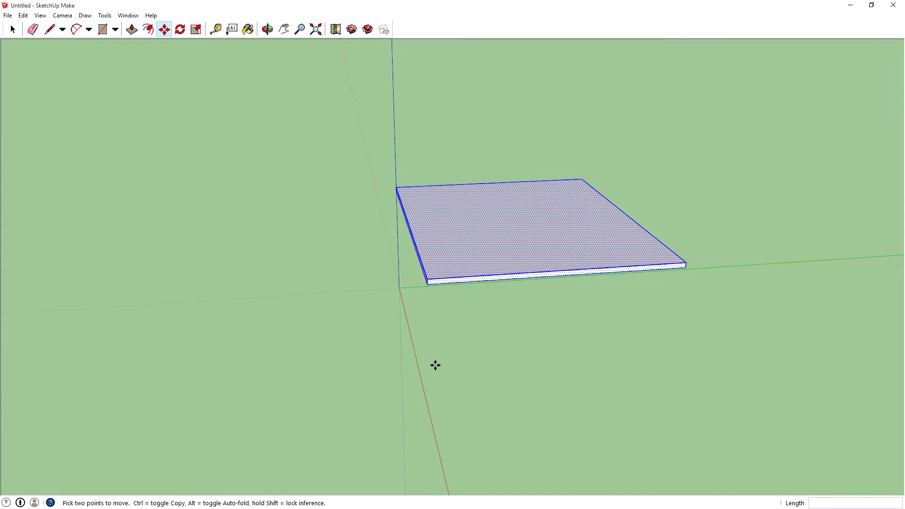
scroll(435, 365, up, 3)
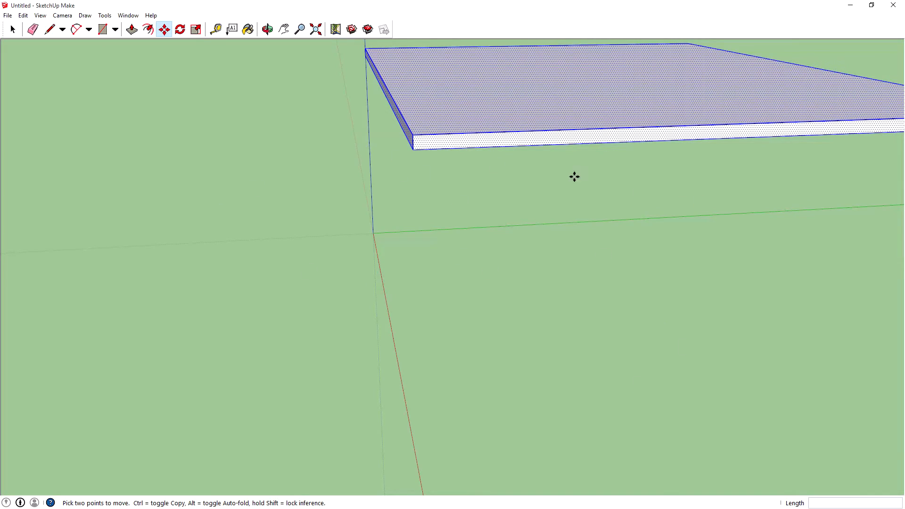
middle_drag(473, 234, 756, 318)
scroll(737, 318, down, 1)
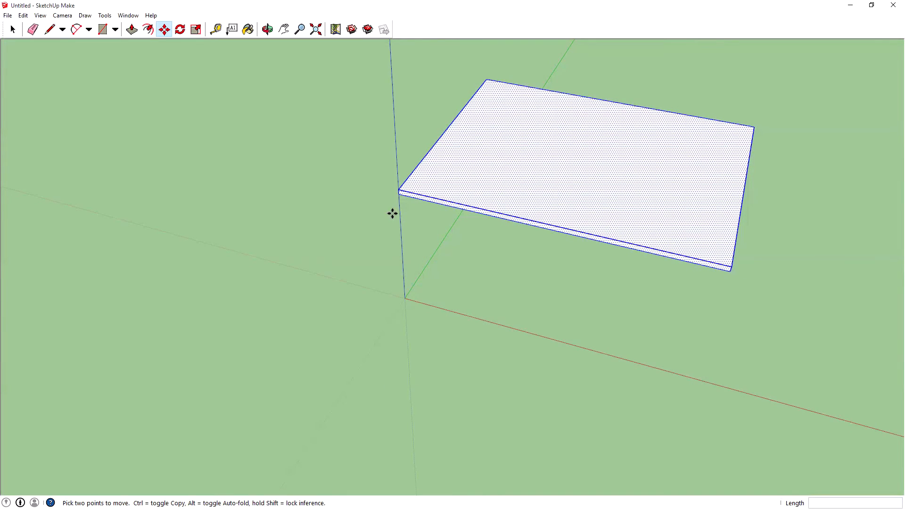
scroll(405, 214, up, 2)
key(ctrl+z)
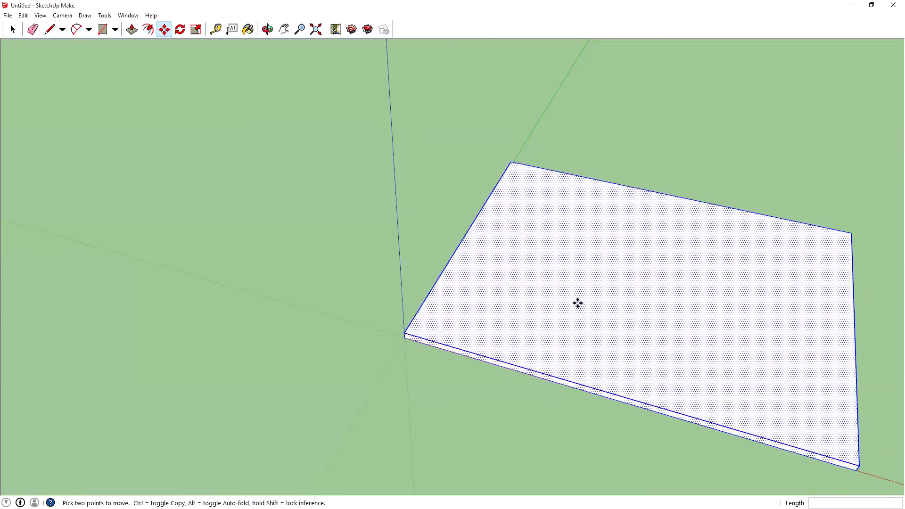
- Undo the slab and its base rectangle, and draw a 90 × 60 mm rectangle from the origin along the red and green axes
key(ctrl+z)
key(ctrl+z)
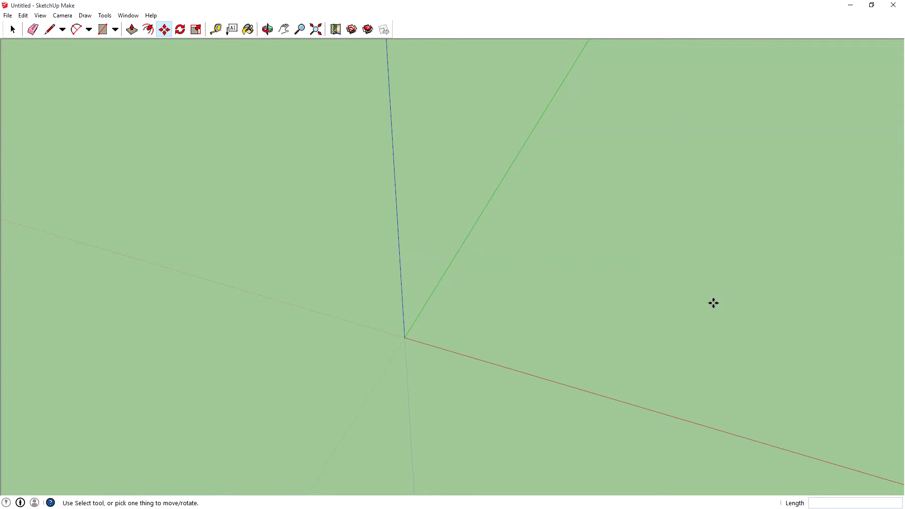
click(284, 30)
drag(547, 235, 416, 240)
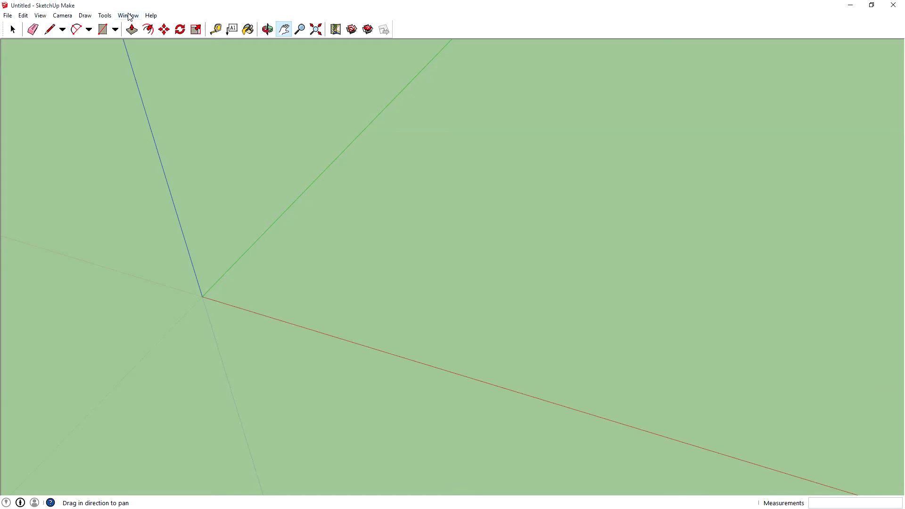
click(102, 30)
click(202, 297)
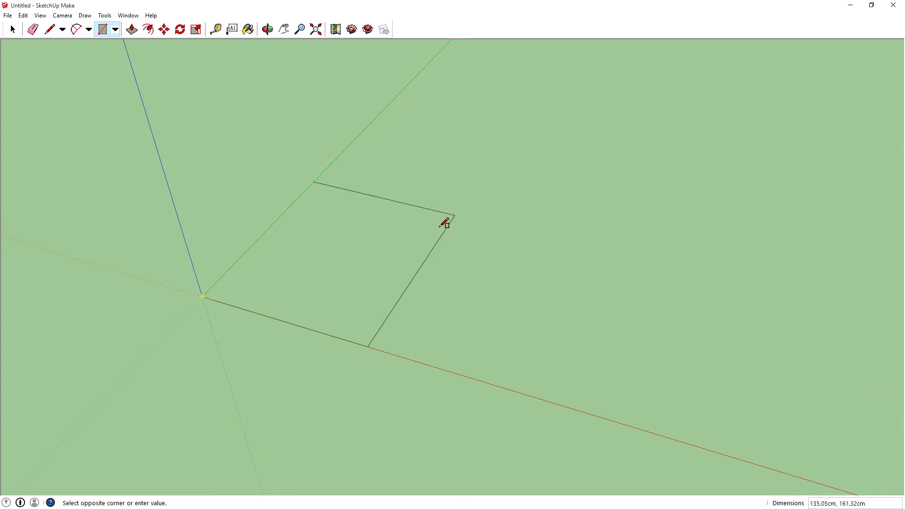
click(577, 273)
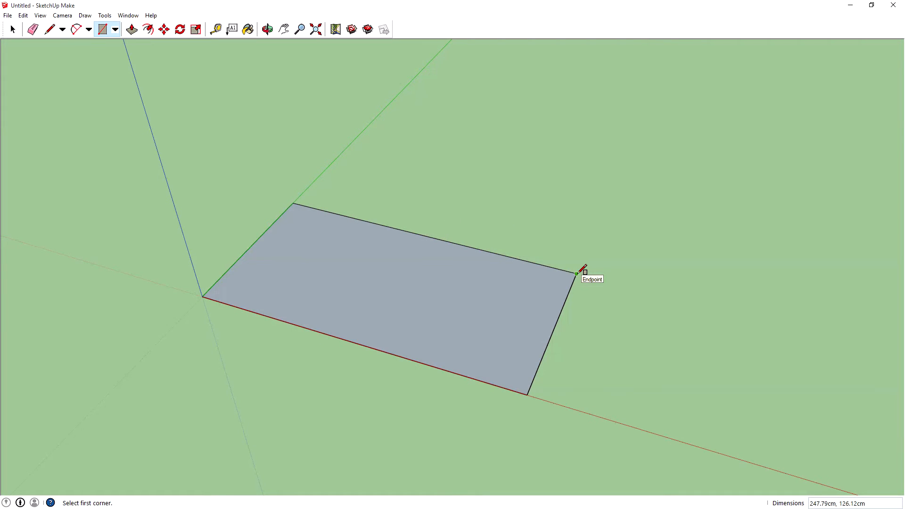
text(90mm, 60mm)
click(322, 31)
scroll(461, 201, down, 5)
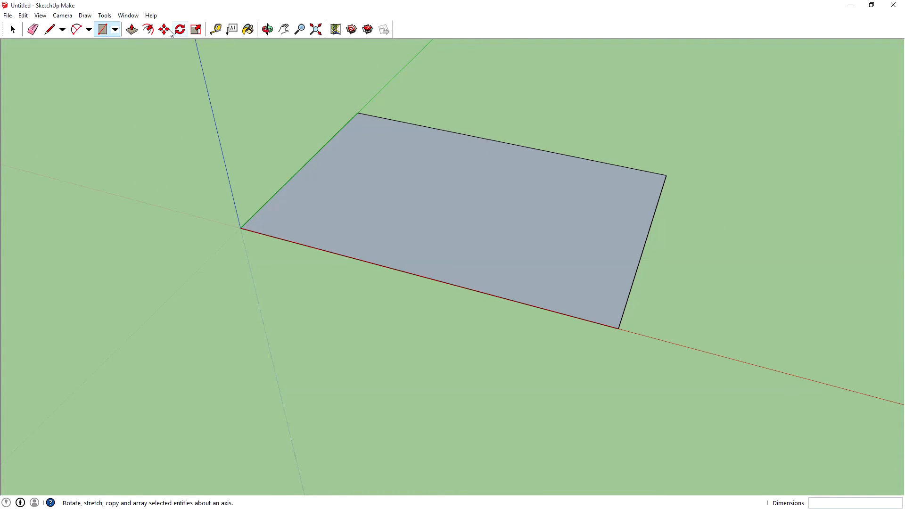
- Extrude the rectangle 5 mm upward with Push/Pull to form a thin slab
click(132, 29)
drag(462, 235, 458, 220)
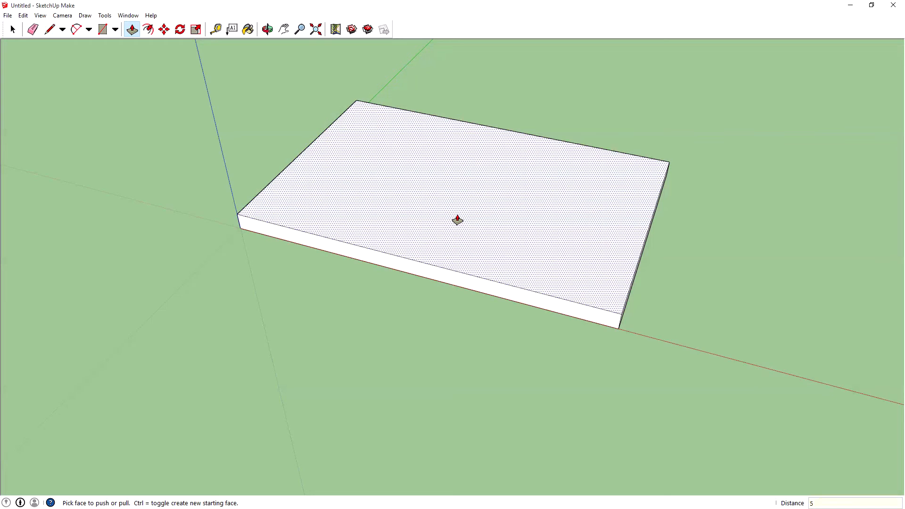
click(457, 220)
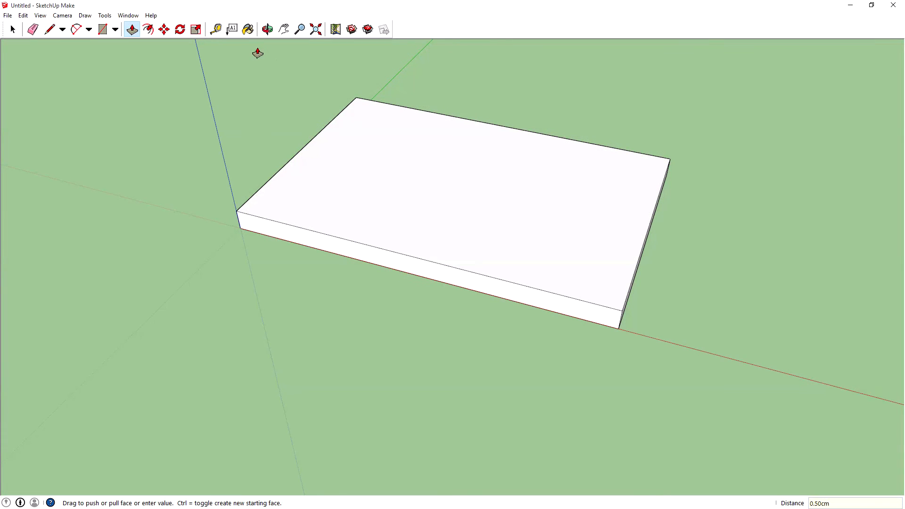
- Set the model's length units to millimetres
click(126, 15)
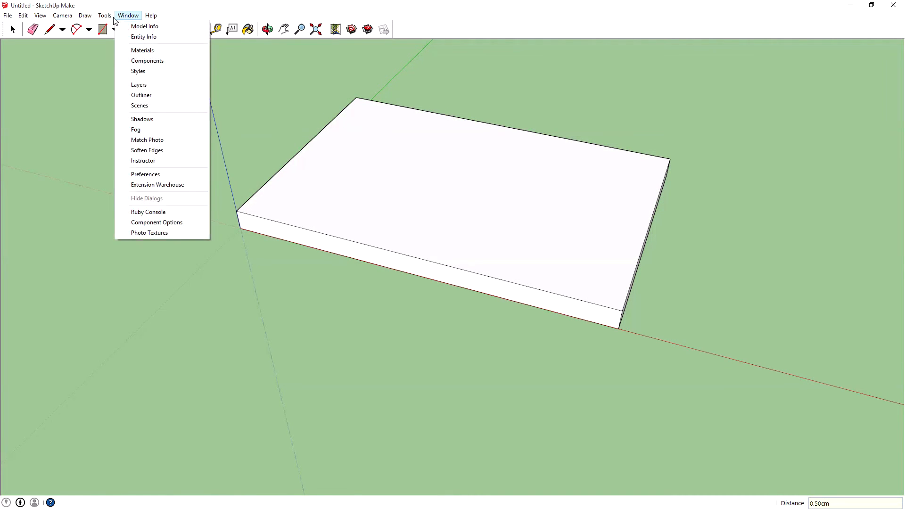
click(144, 29)
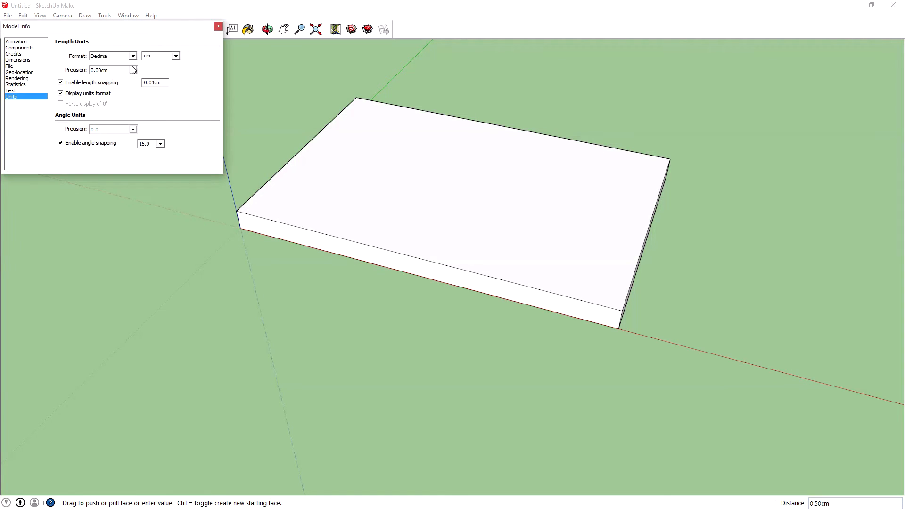
click(175, 57)
click(160, 82)
click(218, 27)
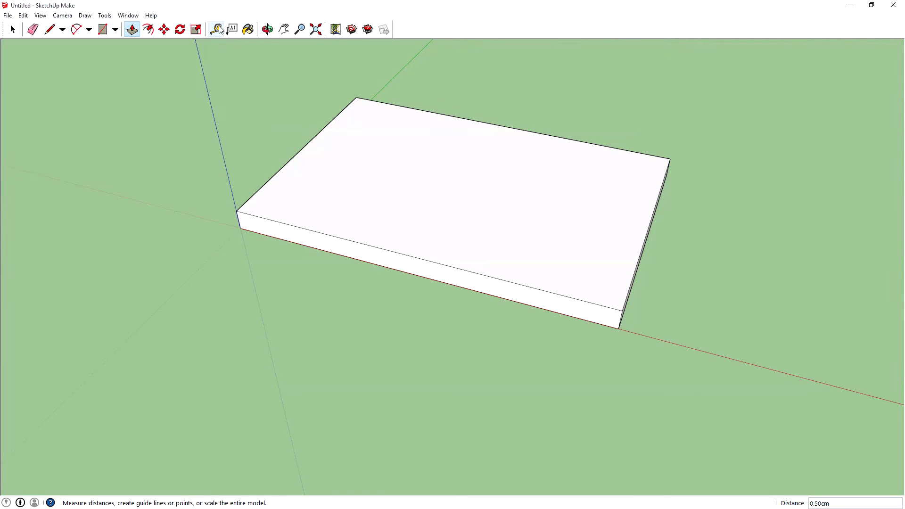
- Place Tape Measure guides on the top face, 5 mm inside the short edge at the origin side and 5 mm inside the rear long edge
click(285, 34)
drag(546, 140, 477, 166)
key(t)
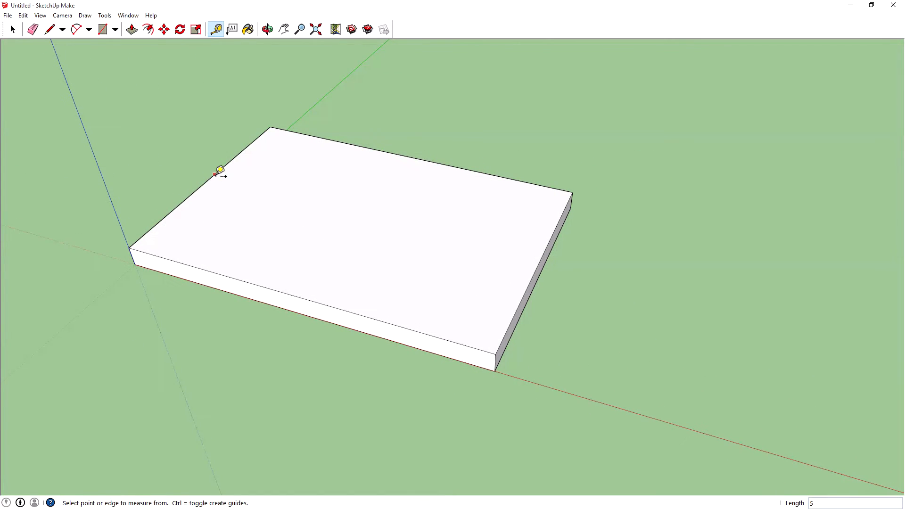
click(220, 170)
text(5)
key(Return)
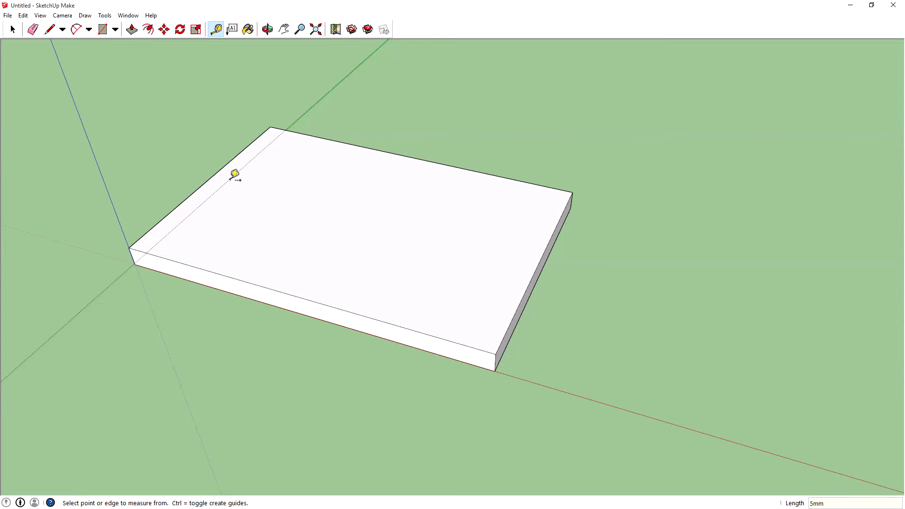
click(398, 156)
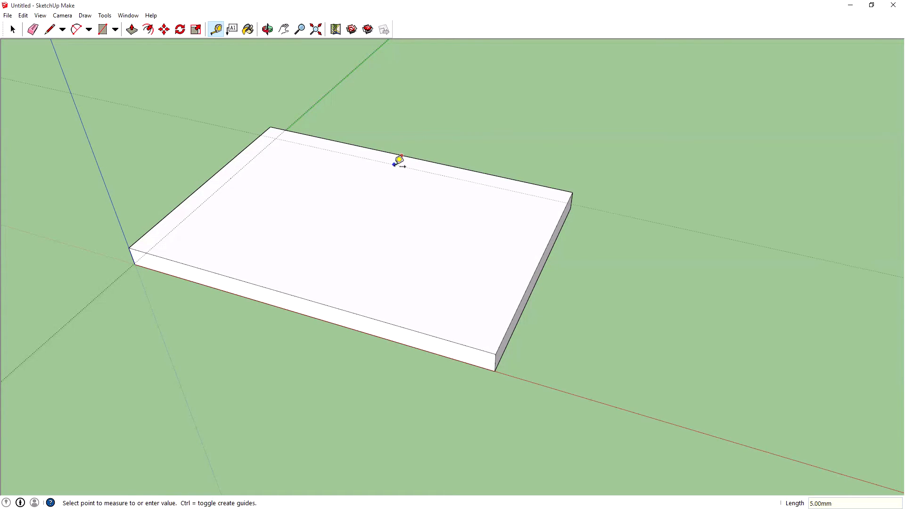
text(5)
key(Return)
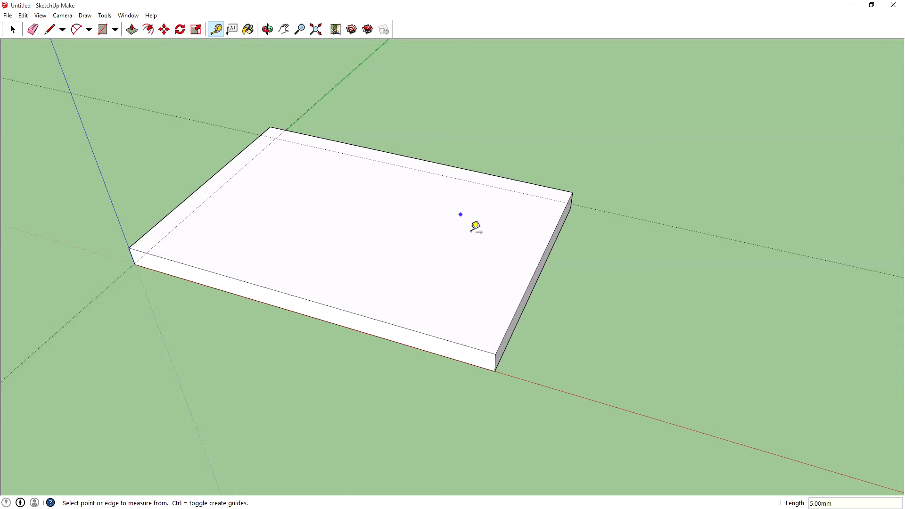
- Add guides 5 mm inside the far short edge and 5 mm inside the front long edge of the top face
click(541, 259)
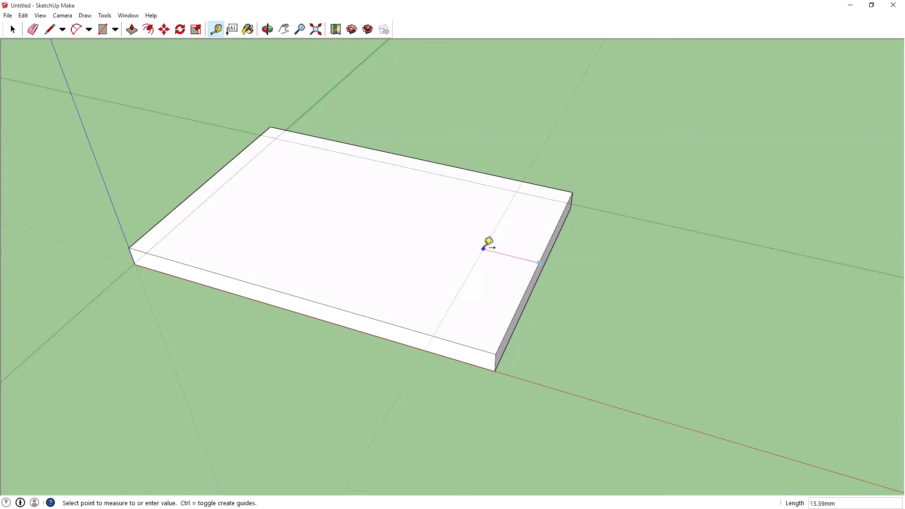
click(521, 252)
click(297, 297)
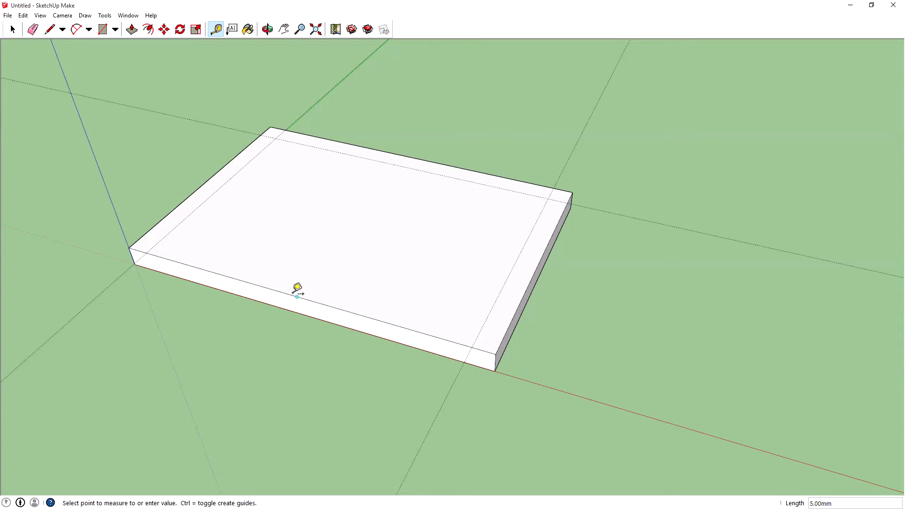
click(319, 282)
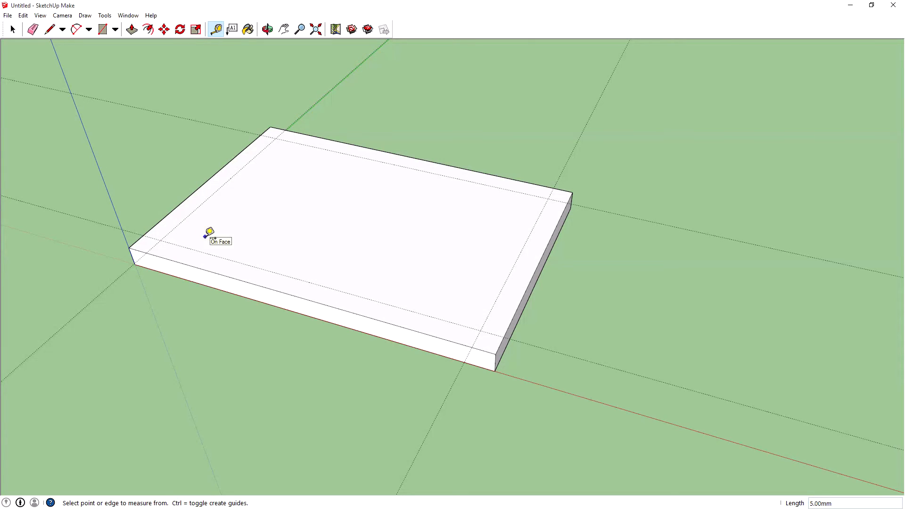
- Draw a 5 × 5 mm square inward from each of the two rear guide intersections on the top face
click(103, 32)
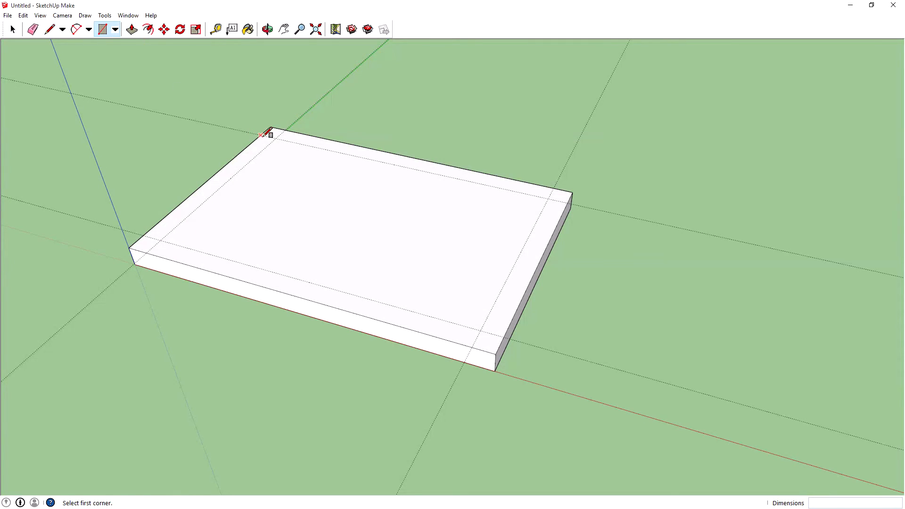
click(275, 139)
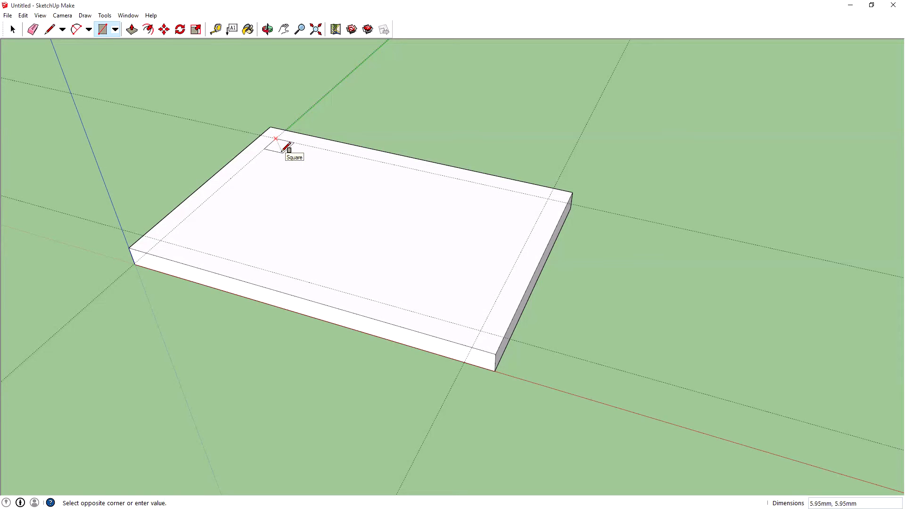
click(283, 152)
text(5,5)
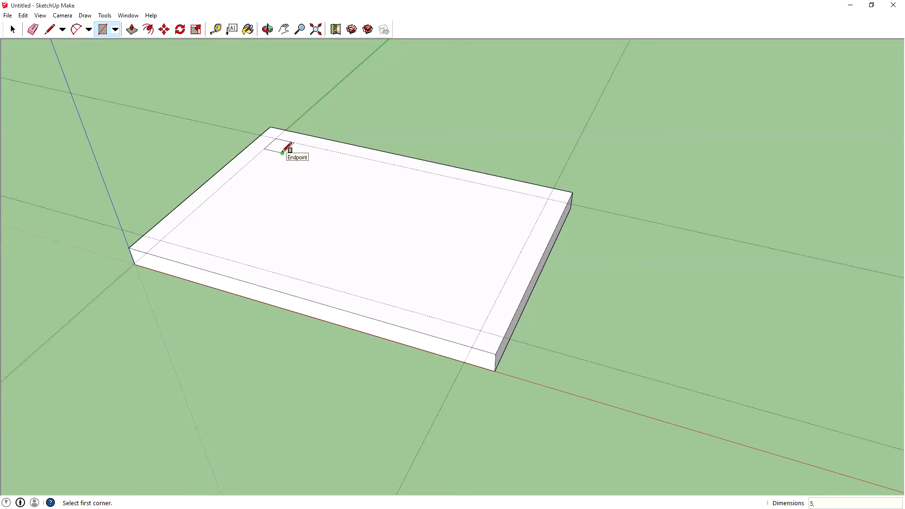
click(549, 198)
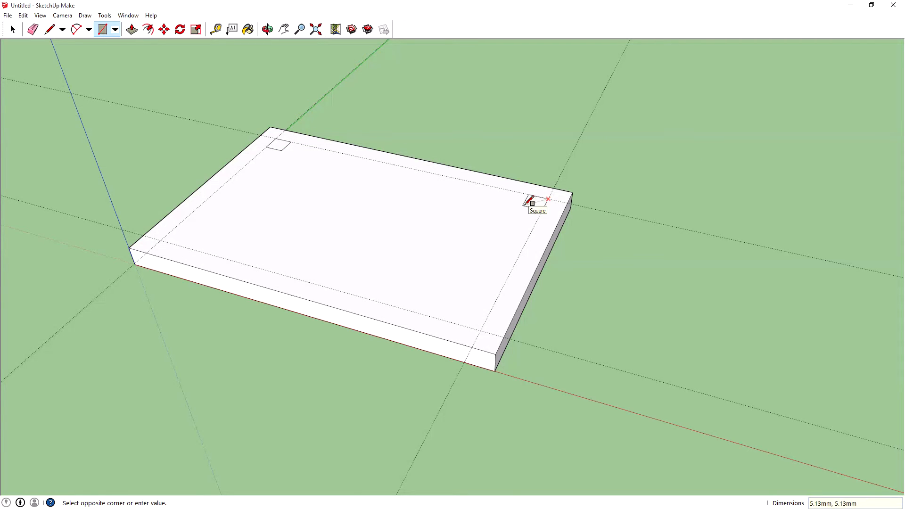
click(523, 206)
text(5,5)
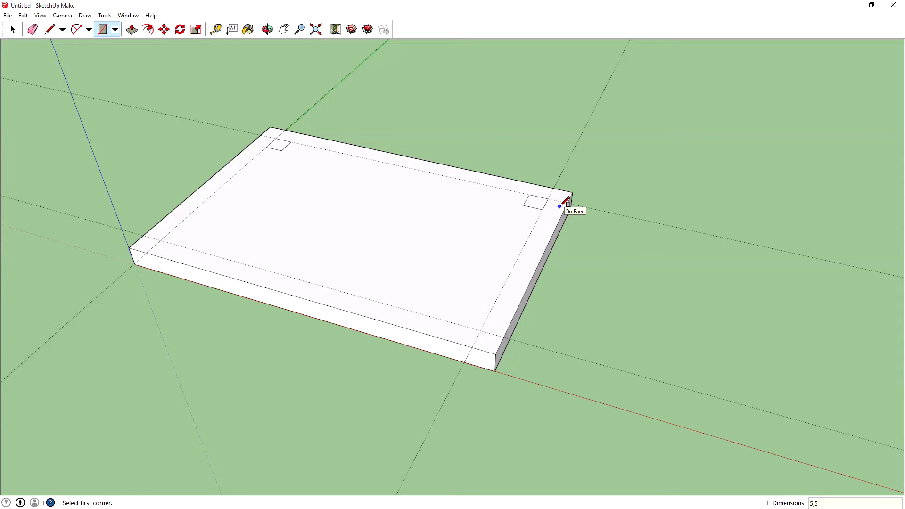
- Draw a 5 × 5 mm square inward from each of the two front guide intersections on the top face
click(161, 240)
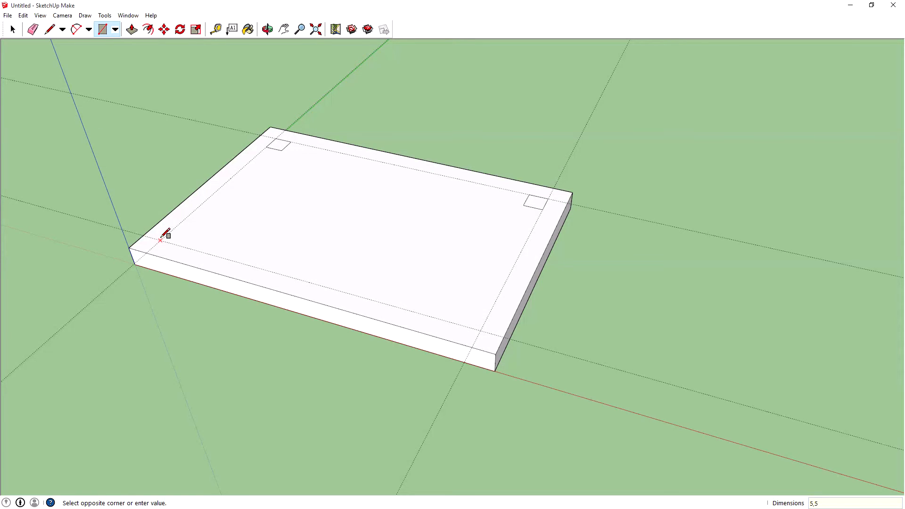
click(198, 234)
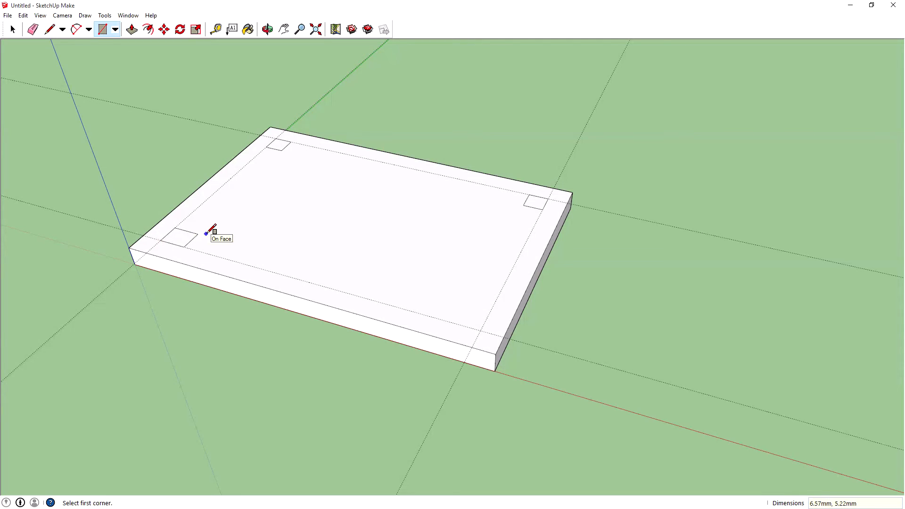
text(5,5)
click(480, 330)
click(475, 311)
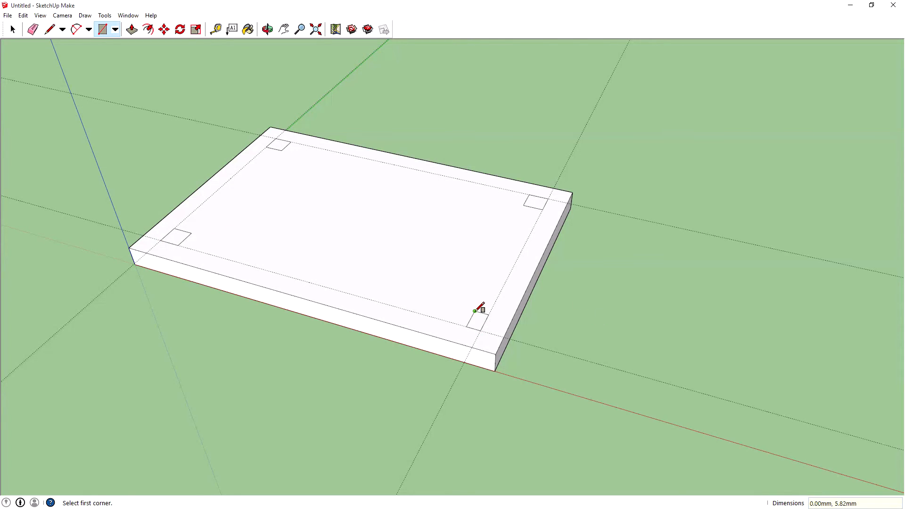
text(5,5)
click(132, 30)
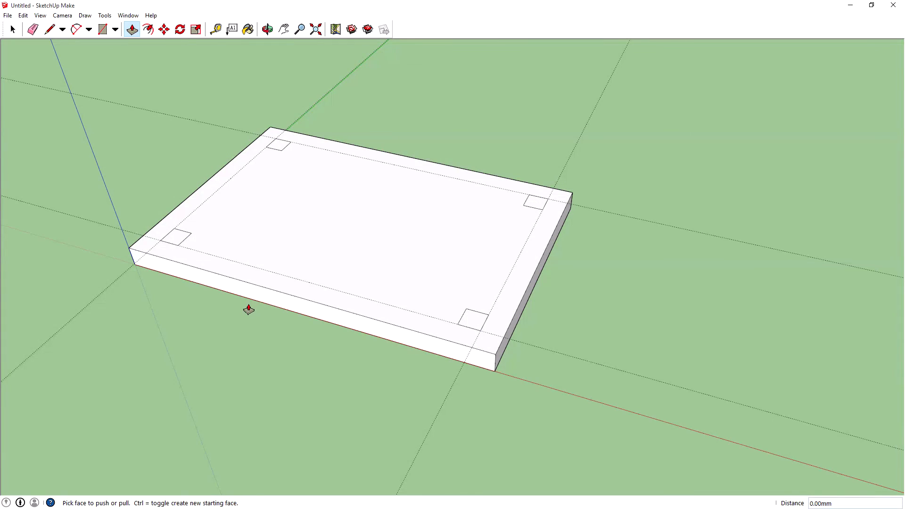
click(279, 146)
key(m)
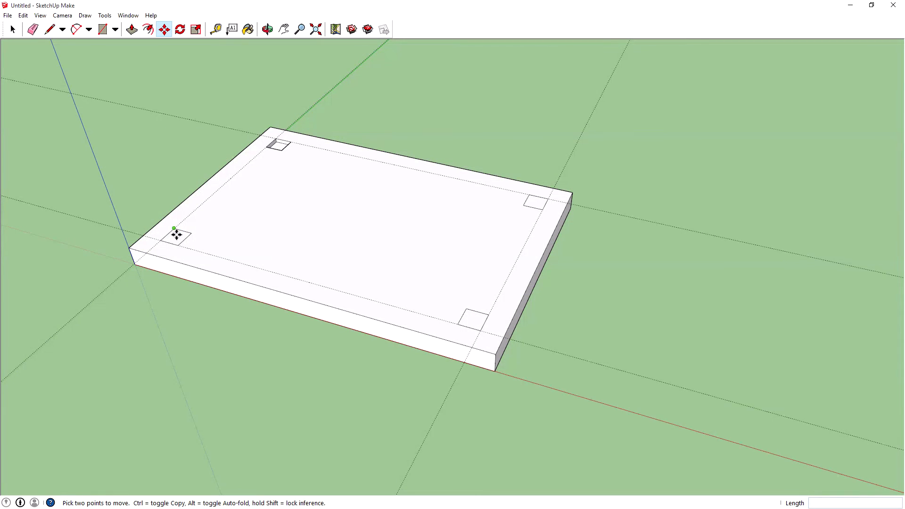
click(132, 30)
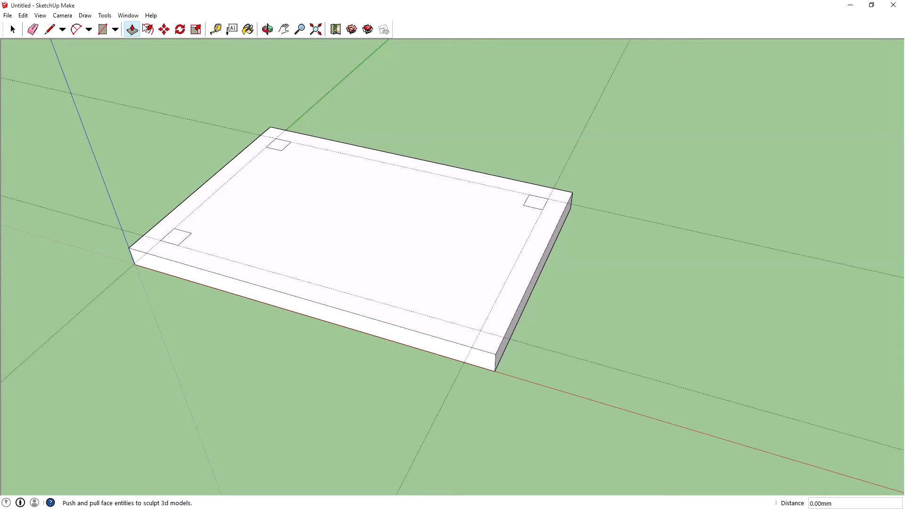
- Redraw the missing 5 mm square at the front guide intersection farthest from the origin
click(102, 29)
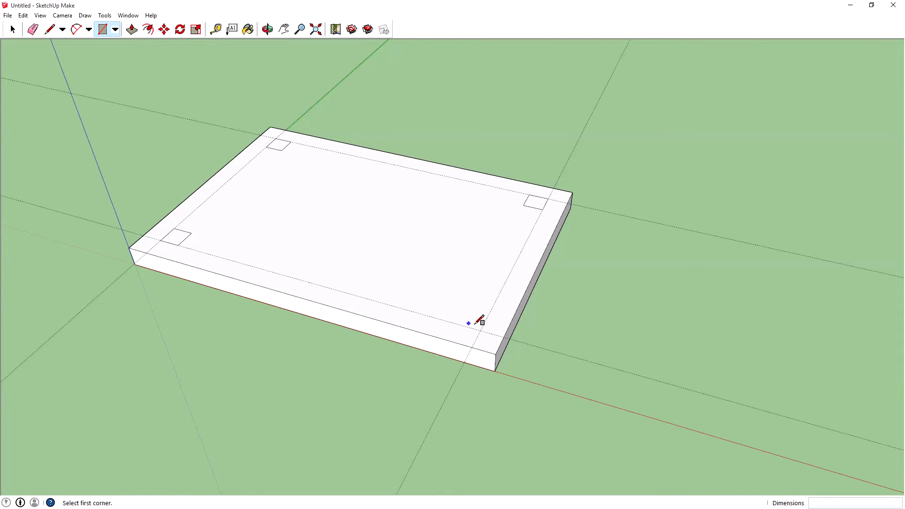
drag(481, 330, 473, 309)
text(5m)
- Recess the rear corner square nearest the green axis 3 mm into the slab with Push/Pull
click(132, 29)
click(286, 146)
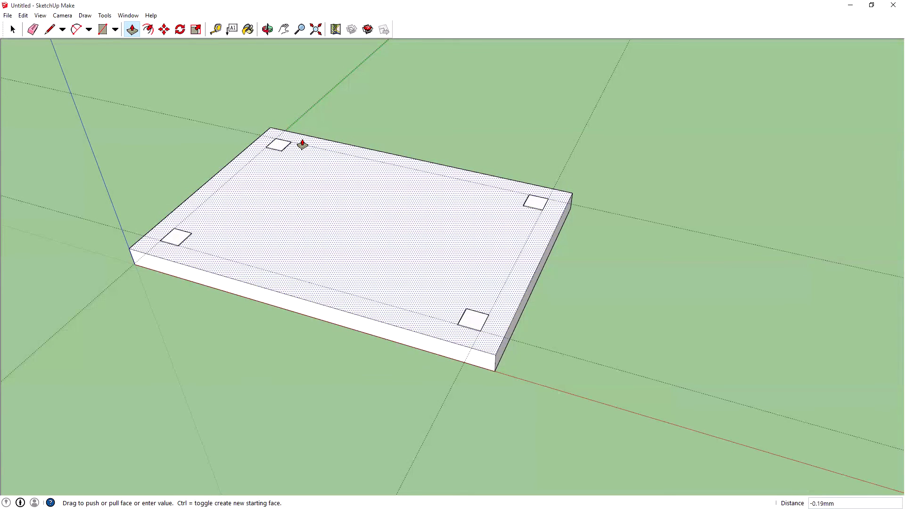
key(Escape)
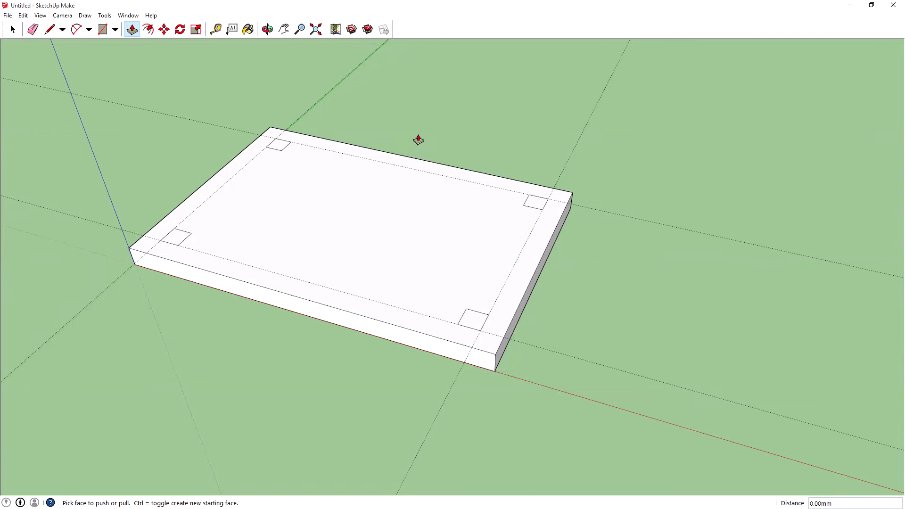
click(282, 145)
click(278, 146)
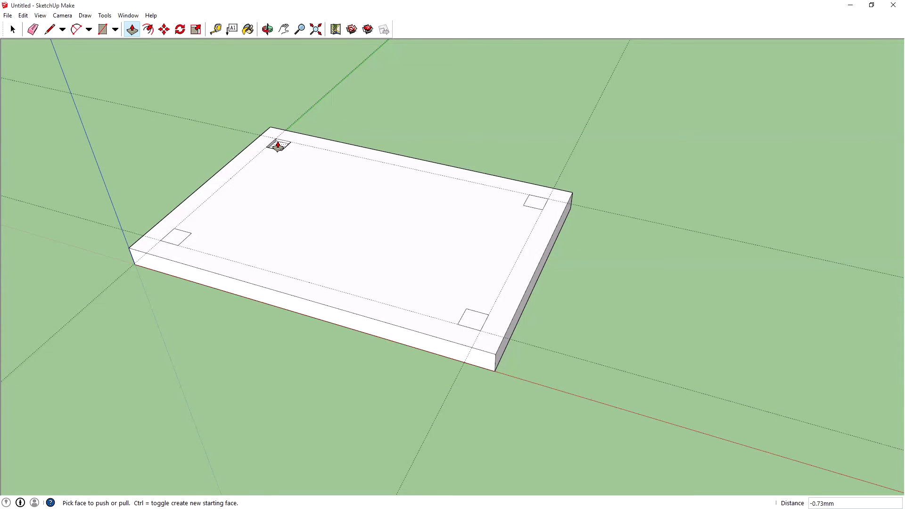
key(Return)
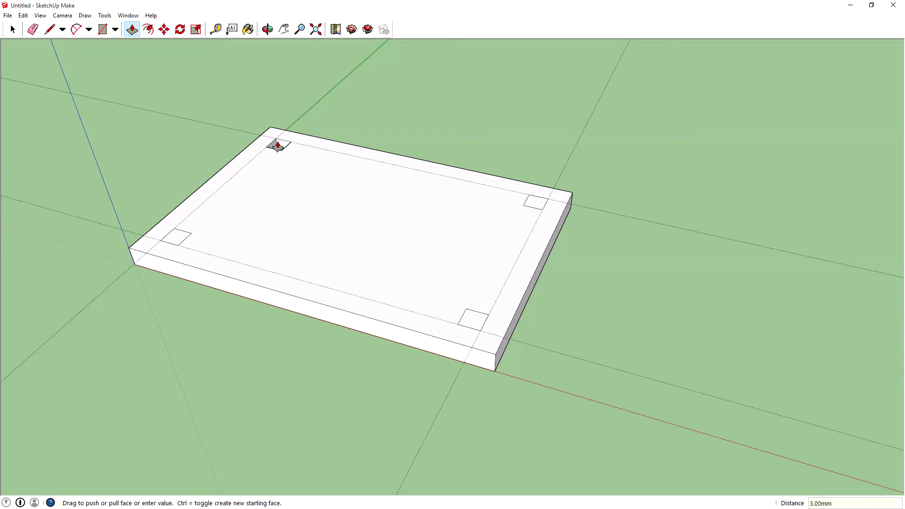
- Recess the remaining three corner squares 3 mm into the slab with Push/Pull
click(536, 200)
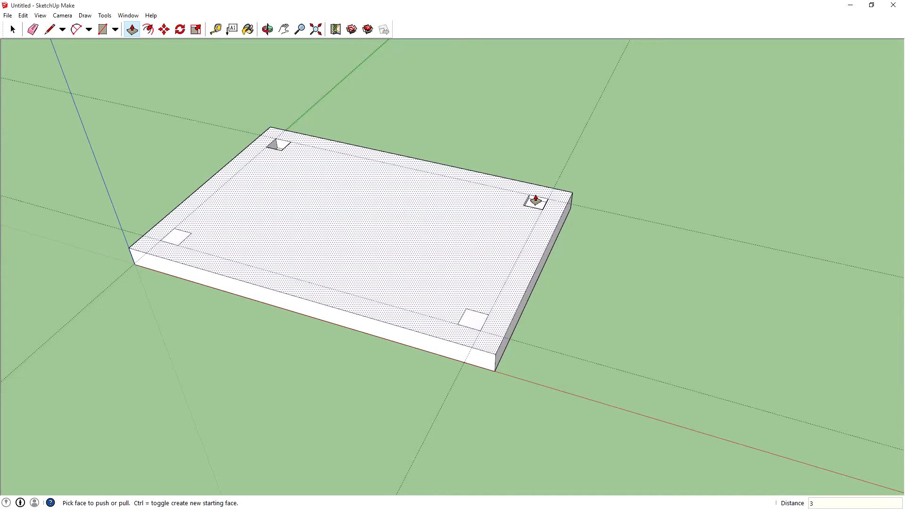
text(3)
key(Return)
click(471, 319)
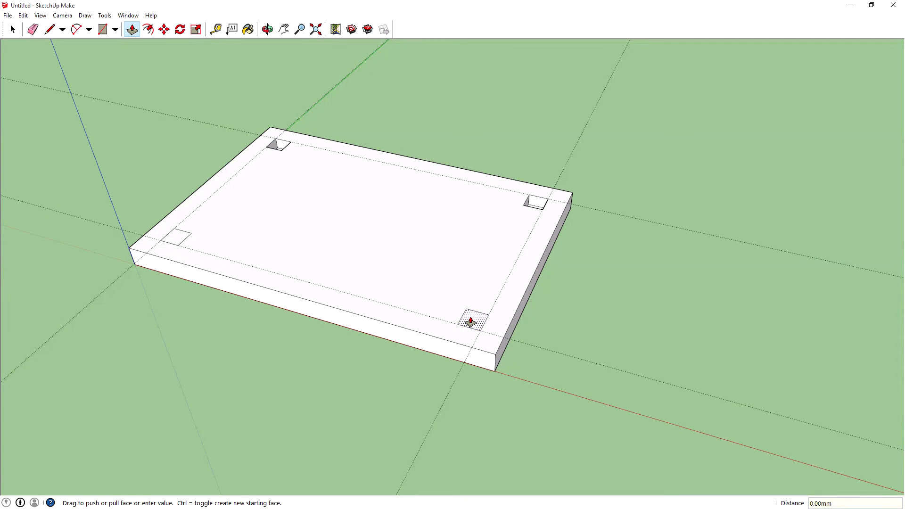
click(473, 325)
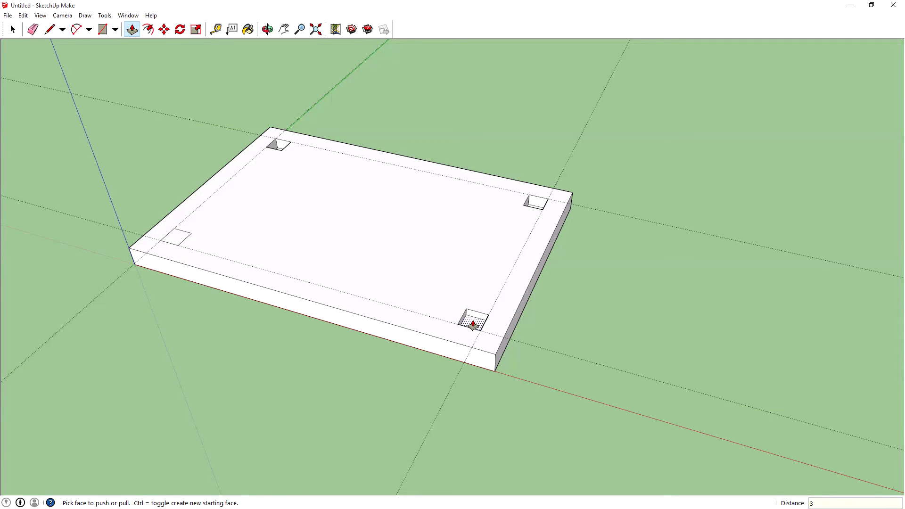
key(Return)
click(176, 239)
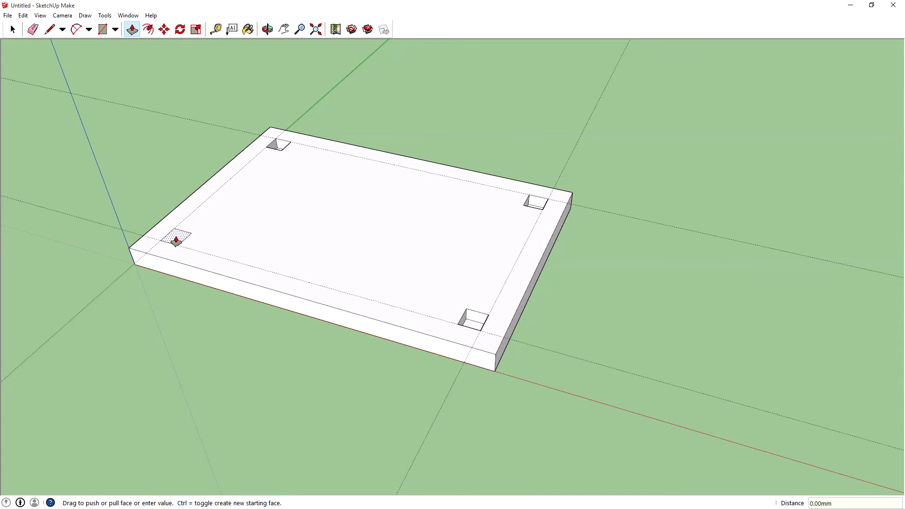
text(3)
key(Return)
click(196, 247)
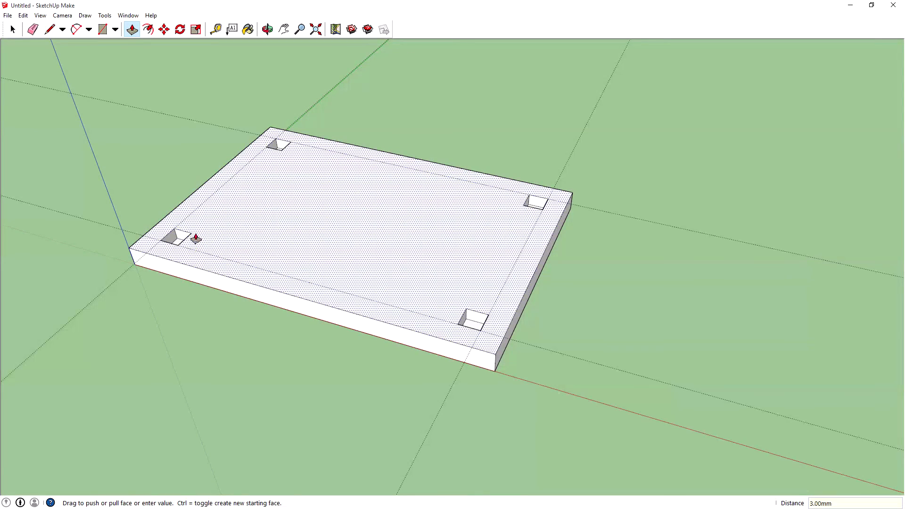
middle_drag(410, 121, 451, 101)
key(p)
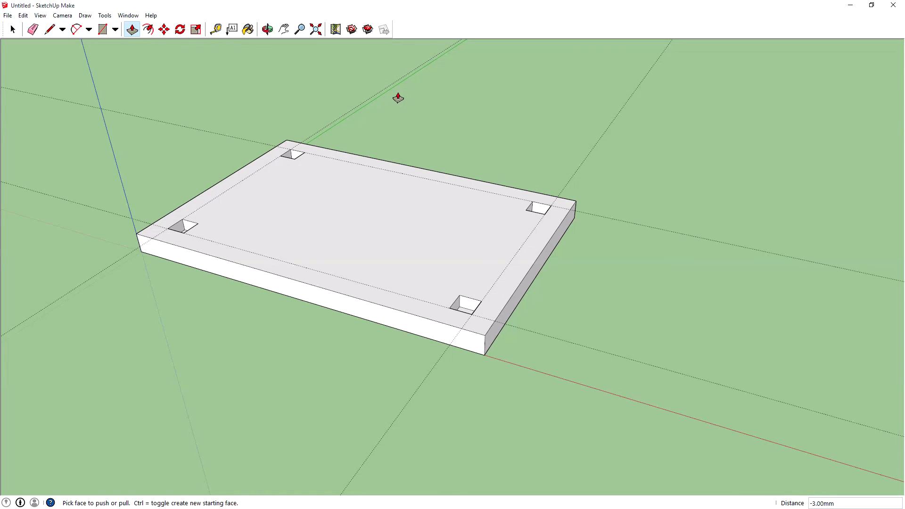
scroll(472, 141, down, 2)
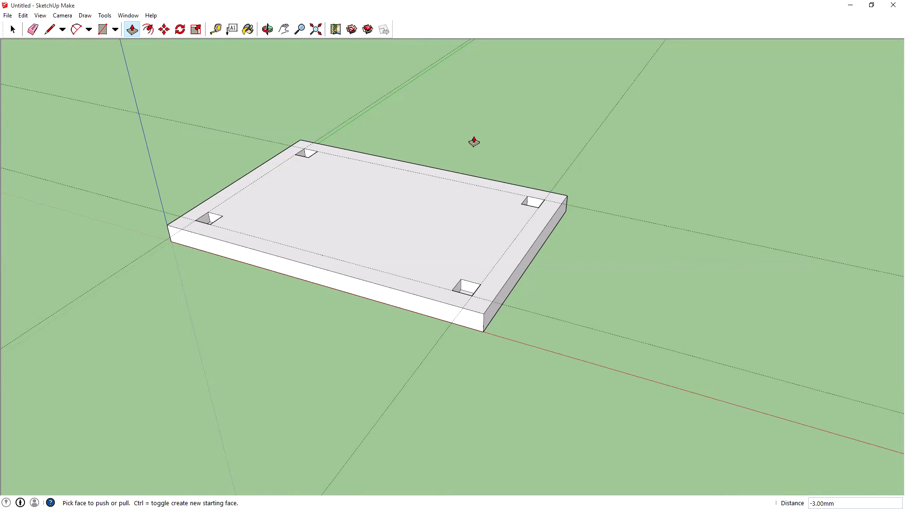
scroll(471, 132, up, 1)
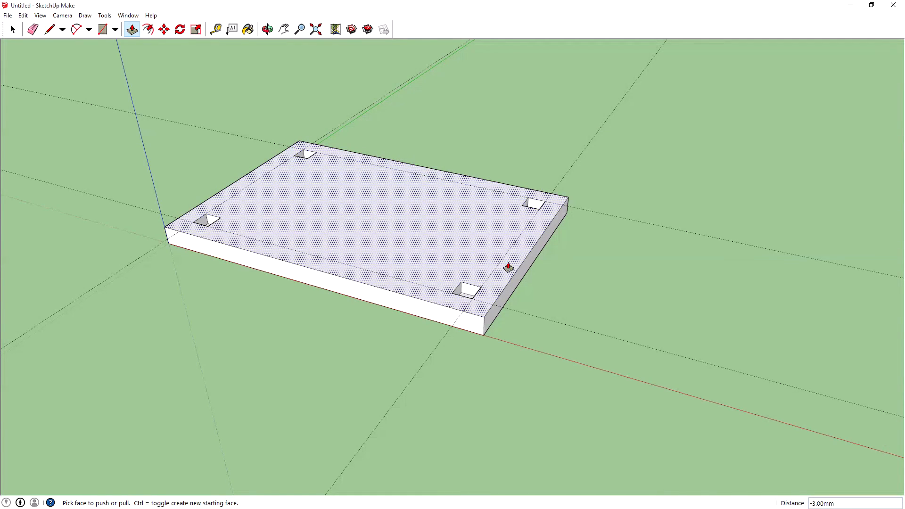
middle_drag(722, 326, 732, 380)
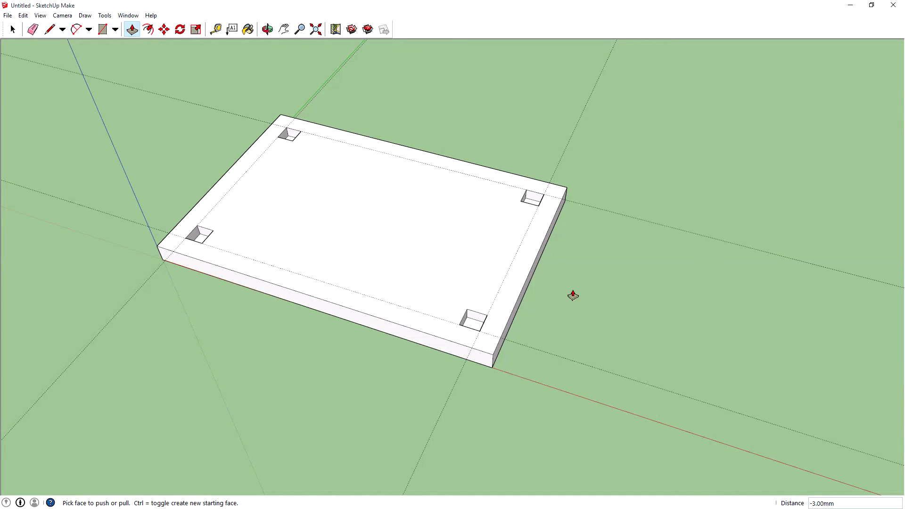
middle_drag(572, 284, 693, 384)
- Draw a 55 × 5 mm rectangle on the ground along the red axis, just beyond the slab's short side
key(r)
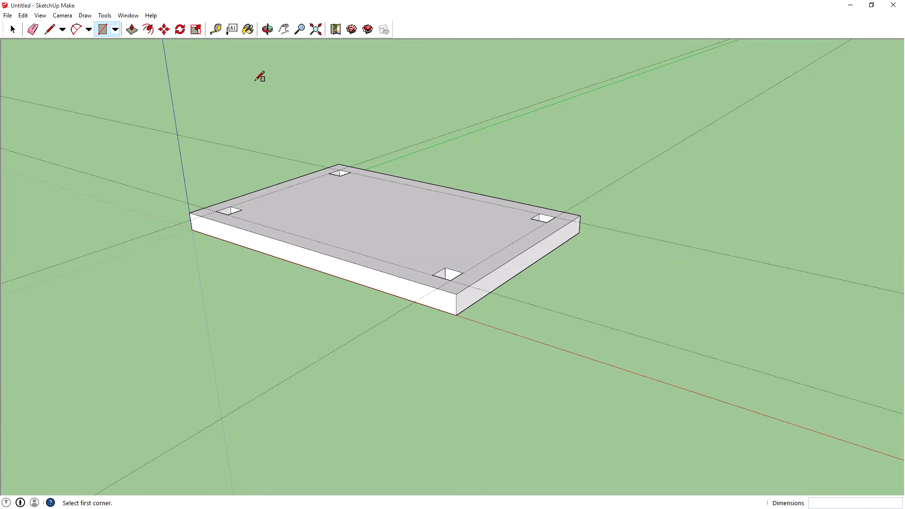
click(284, 29)
drag(661, 338, 443, 266)
click(102, 29)
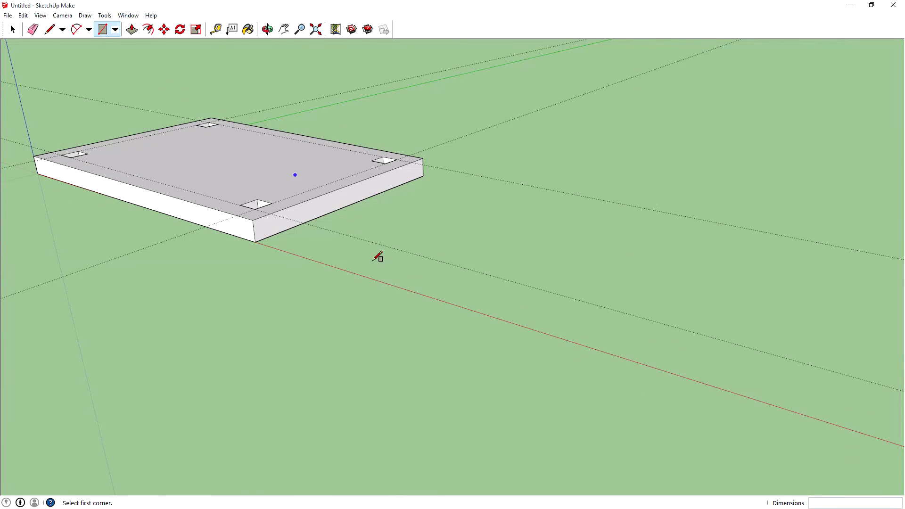
click(319, 262)
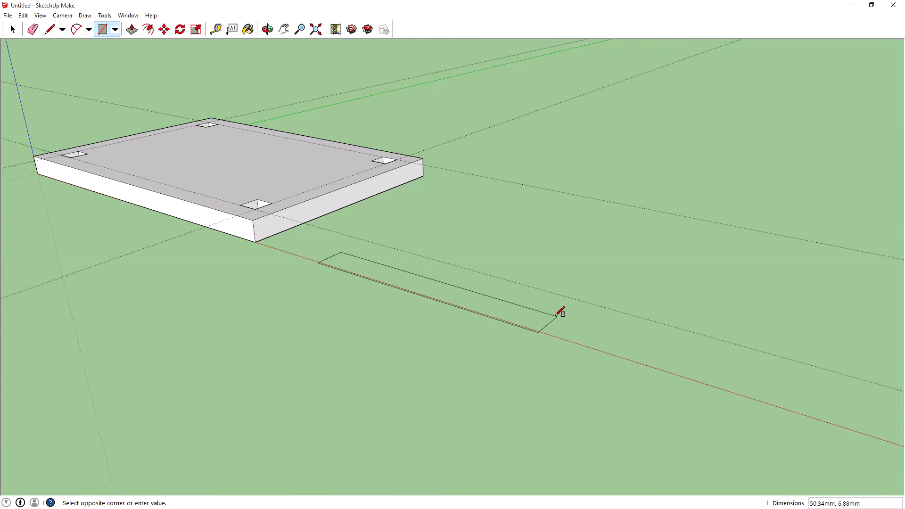
click(558, 312)
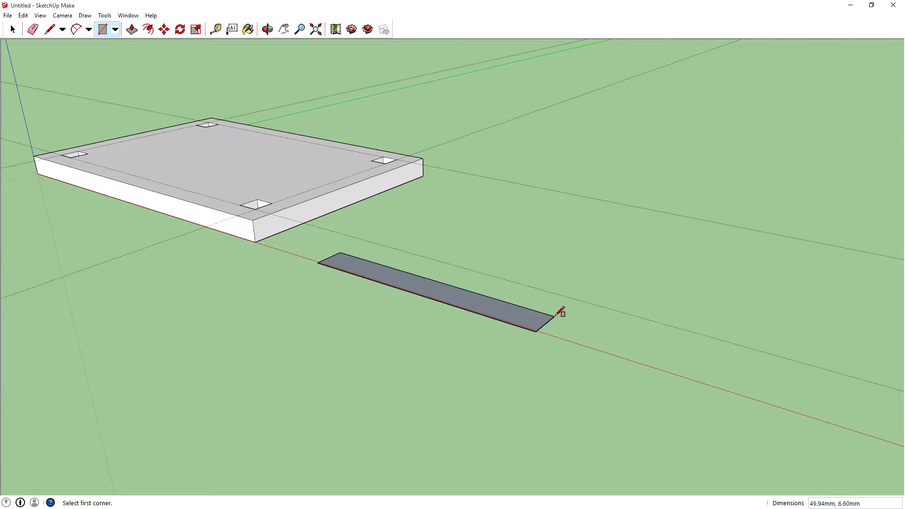
text(55,5)
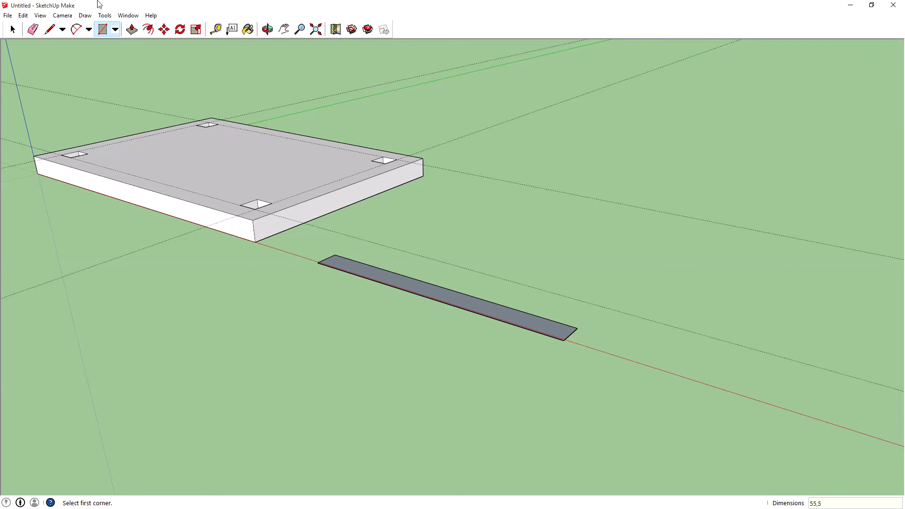
- Pull the narrow rectangle up 5 mm with Push/Pull to form a bar
click(133, 30)
drag(424, 285, 424, 271)
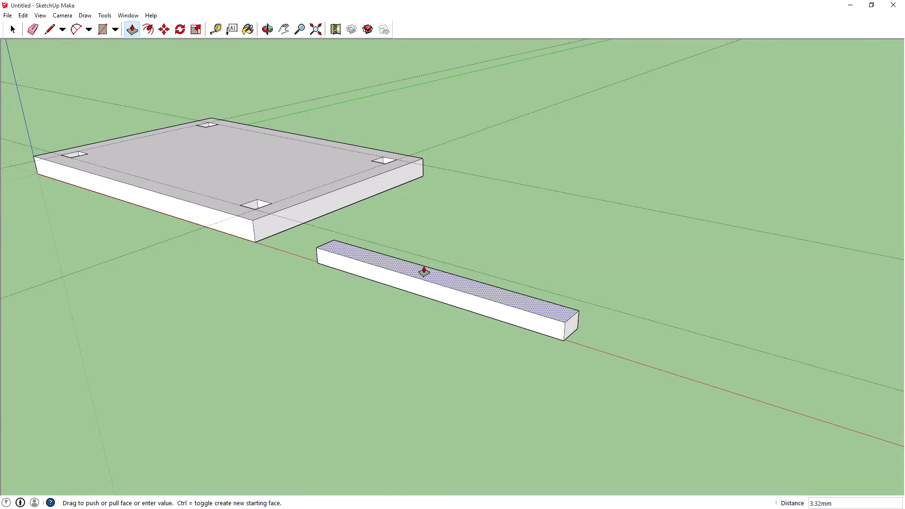
key(Return)
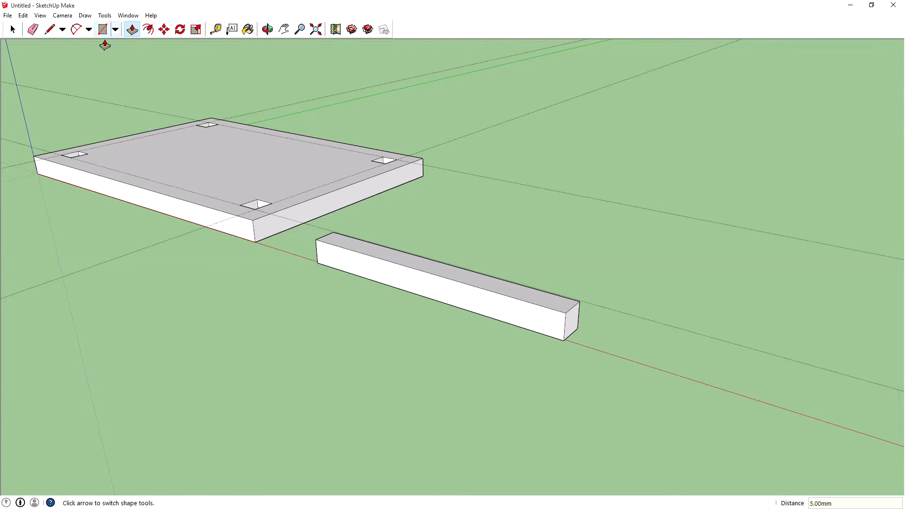
- Select the whole bar and move it about 14.6 mm along the red axis towards the slab
middle_drag(334, 151, 236, 142)
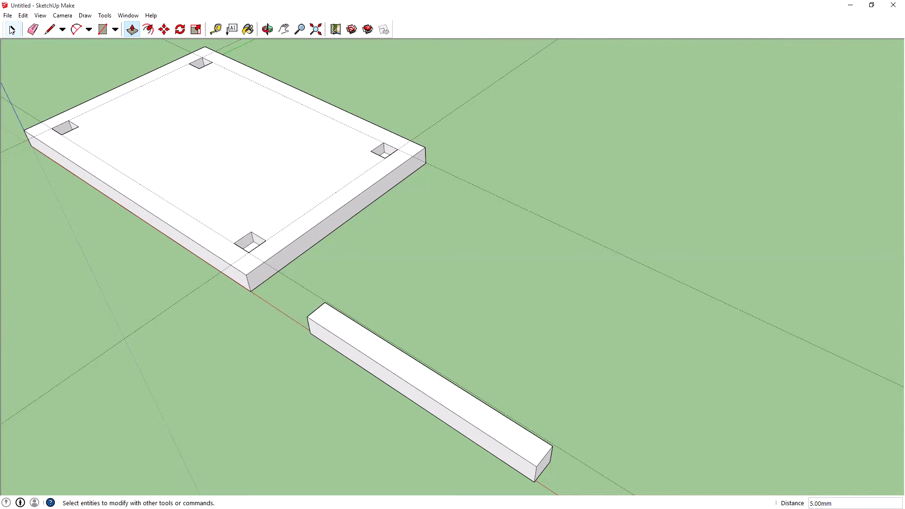
click(13, 29)
drag(300, 289, 591, 488)
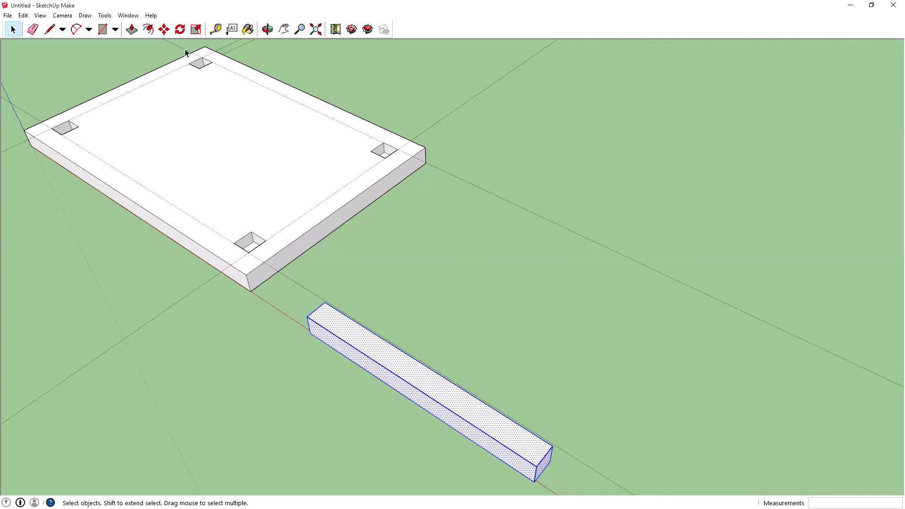
key(m)
click(429, 376)
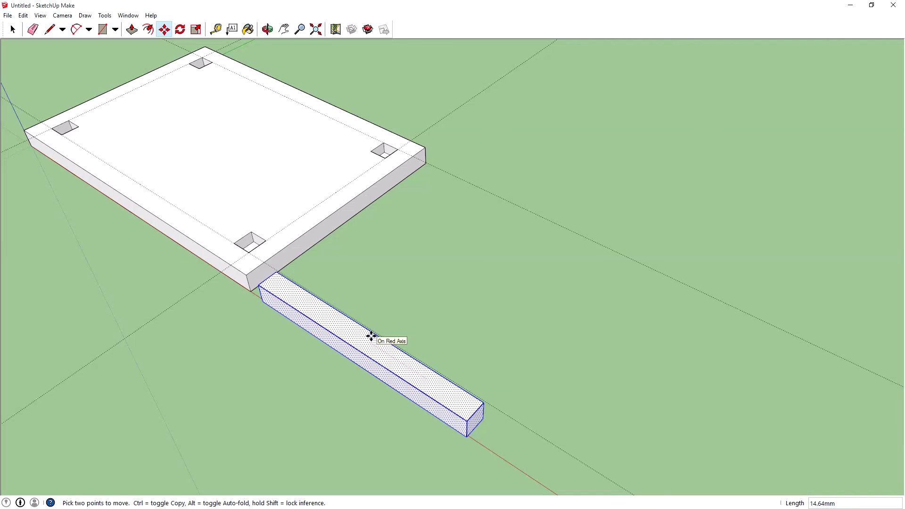
click(371, 337)
- Copy the bar about 53.5 mm along the green axis and divide the distance with 3/ for four evenly spaced bars
middle_drag(483, 262, 372, 245)
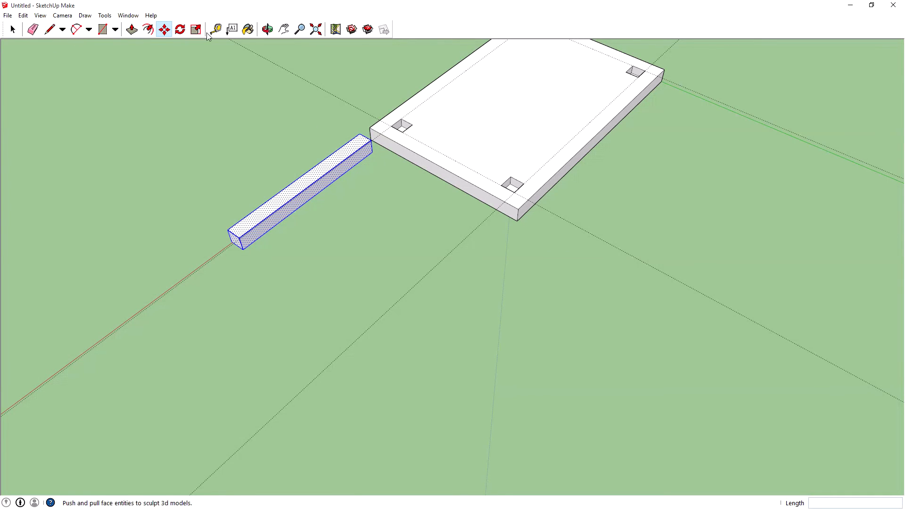
click(319, 185)
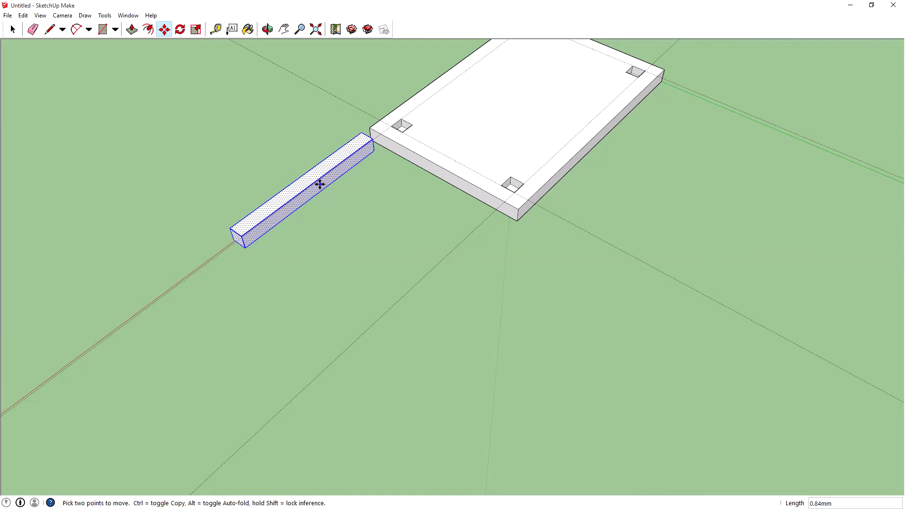
key(ctrl)
click(320, 184)
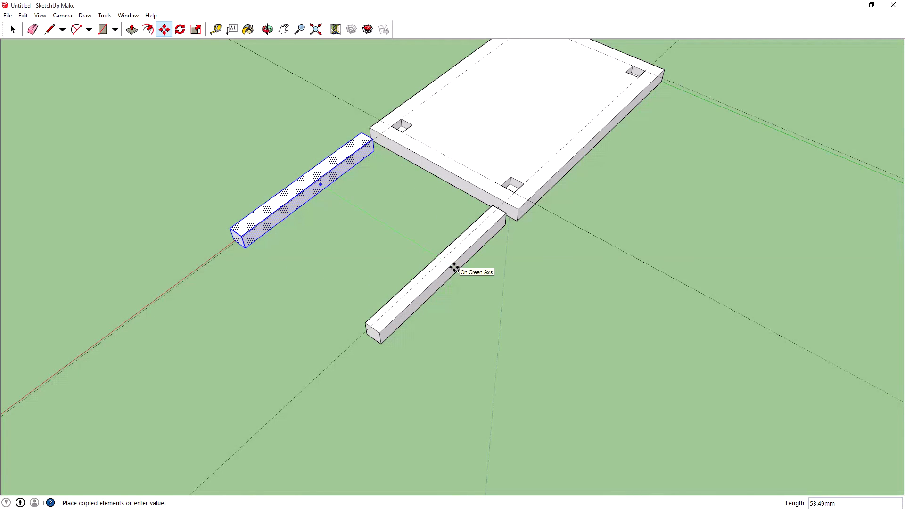
click(454, 267)
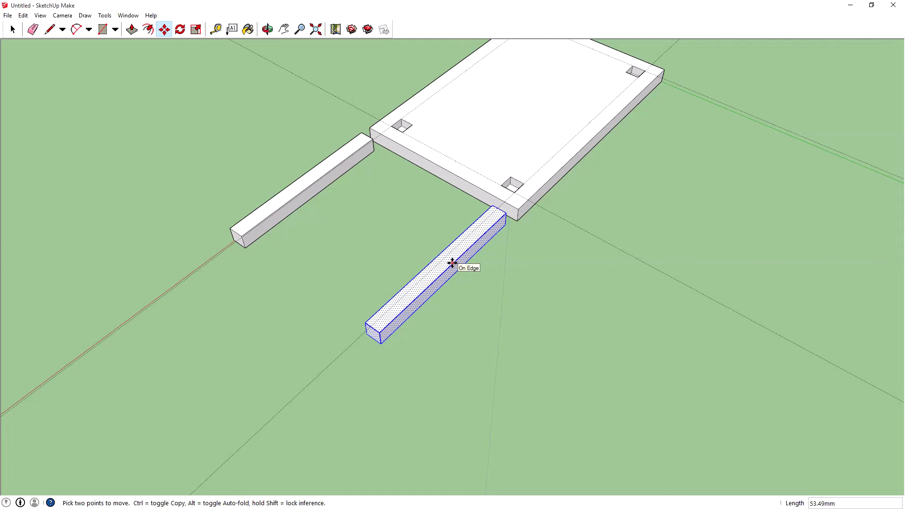
text(3/)
key(Return)
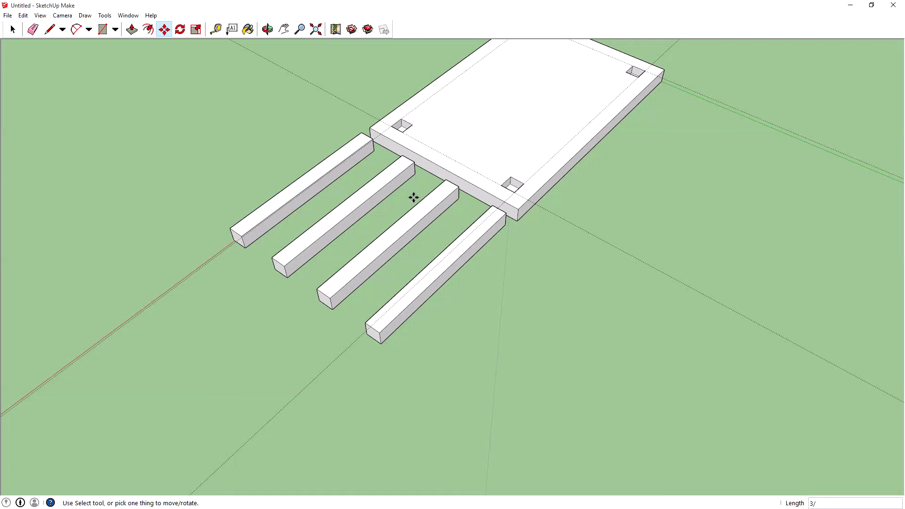
middle_drag(322, 115, 304, 188)
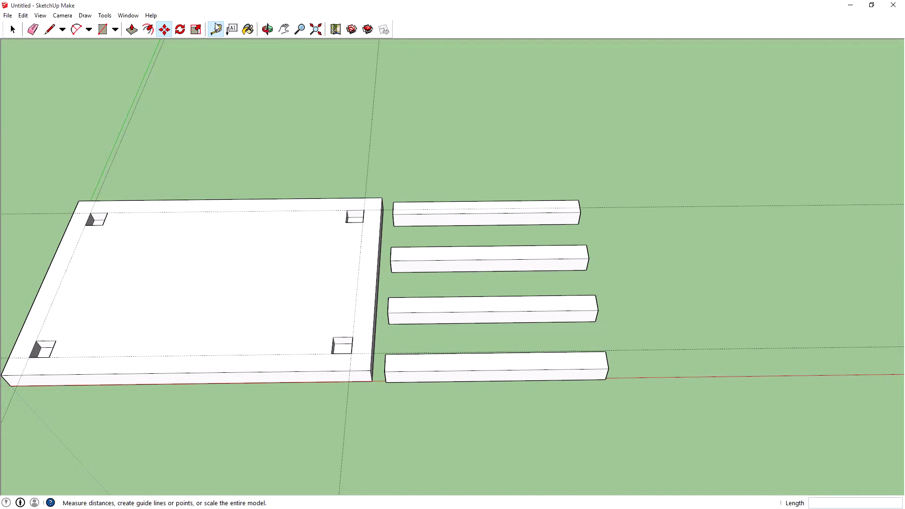
click(215, 29)
click(279, 199)
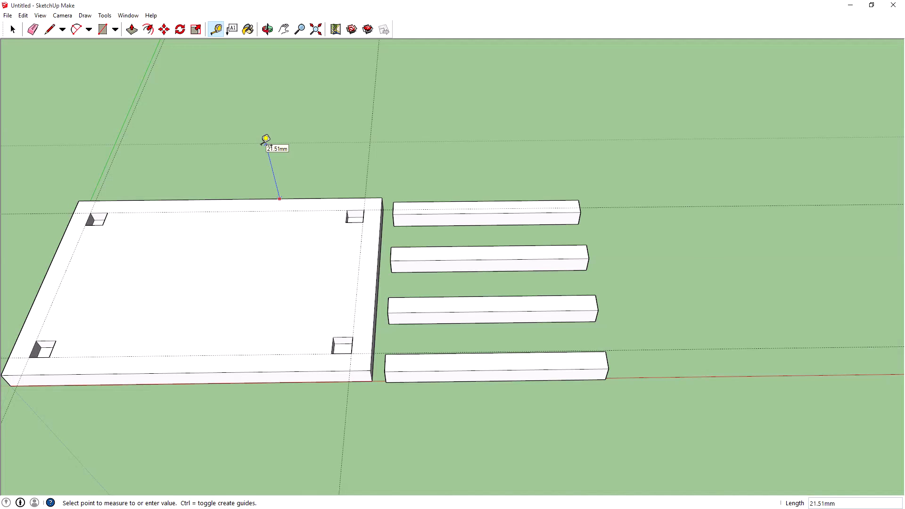
click(293, 156)
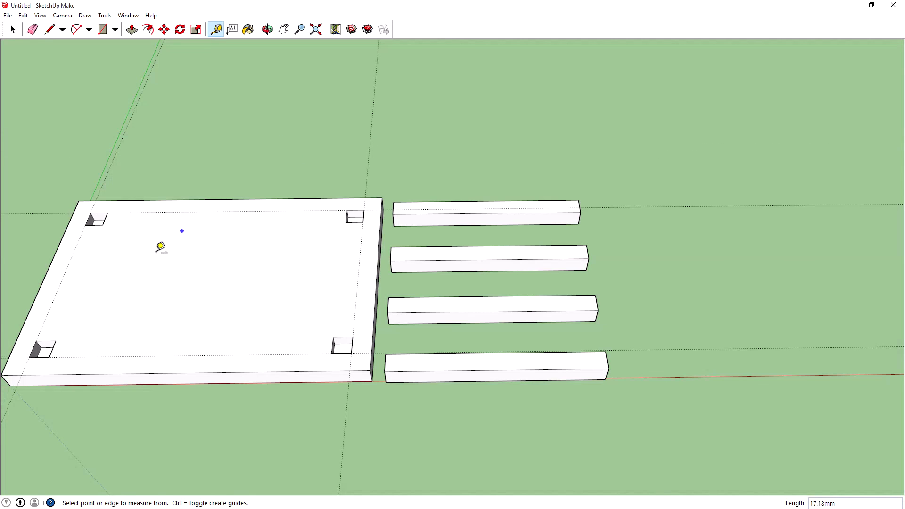
click(52, 260)
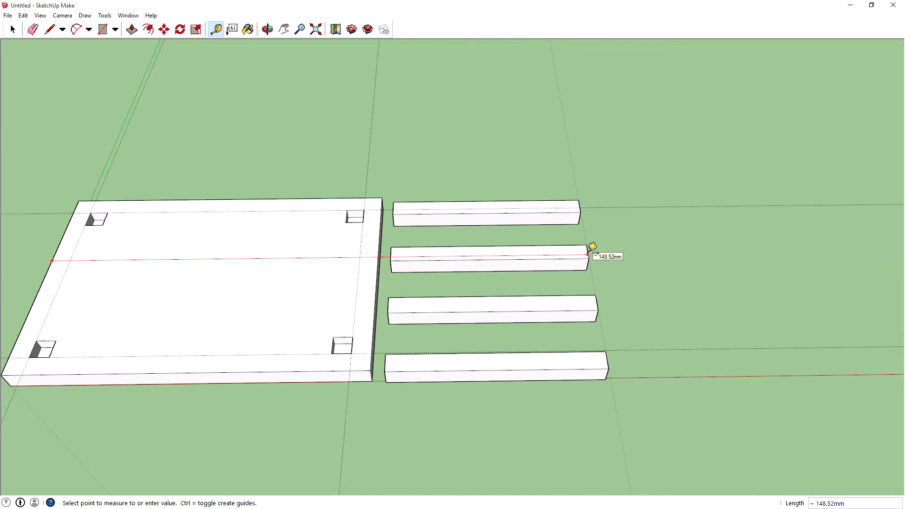
key(ctrl+a)
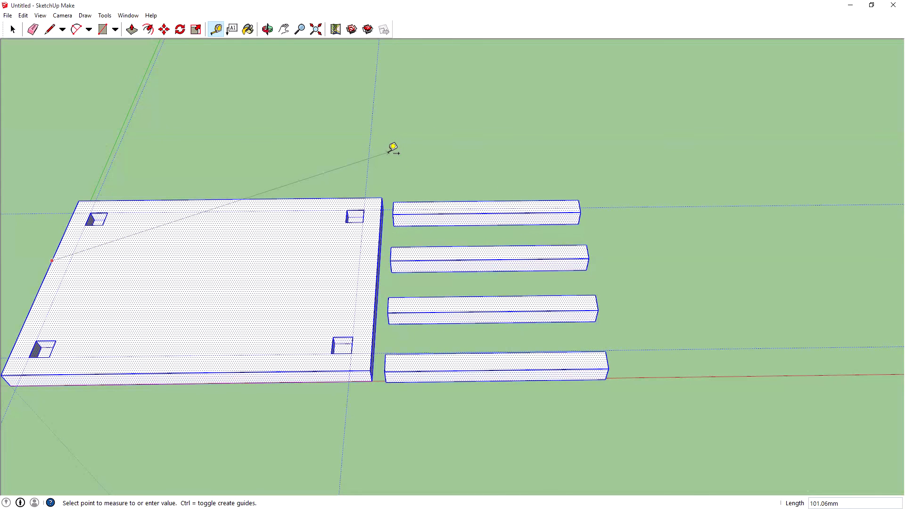
key(Escape)
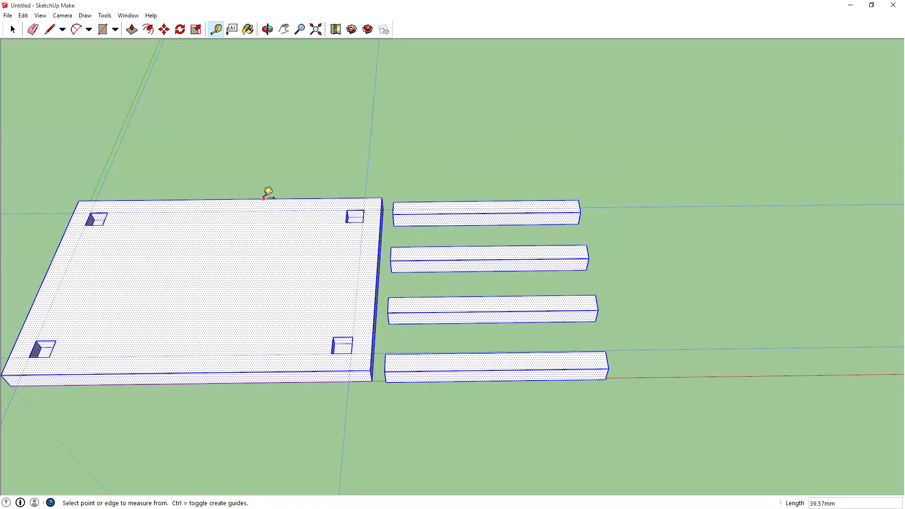
click(217, 200)
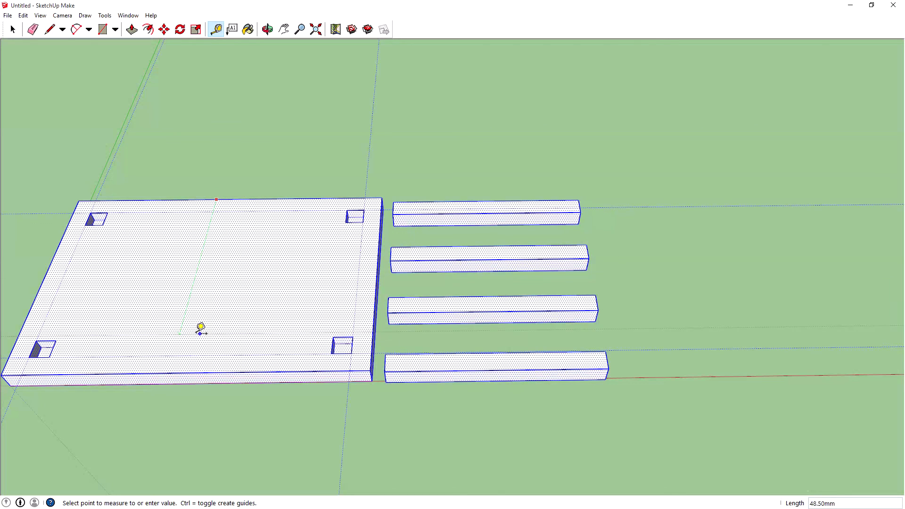
key(Escape)
- Measure the slab's width between its two long top edges and resize the entire model so that width becomes 40 mm
click(231, 199)
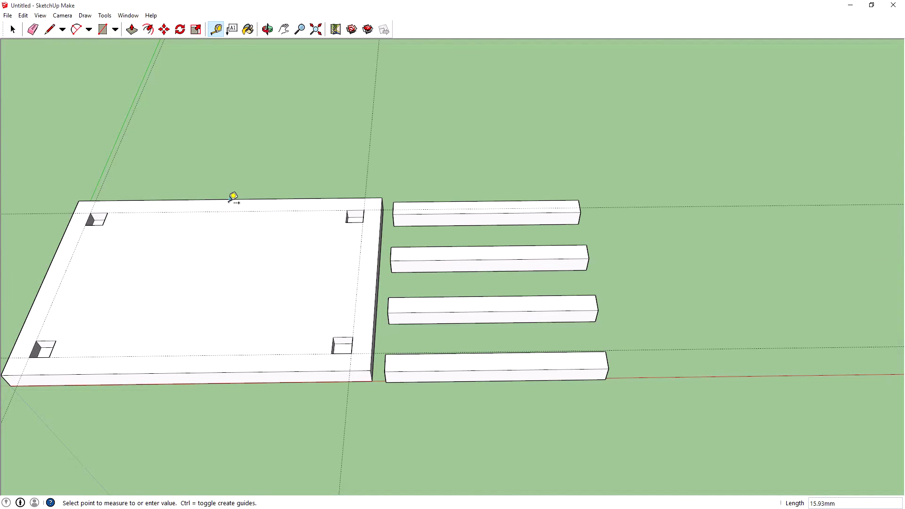
click(187, 369)
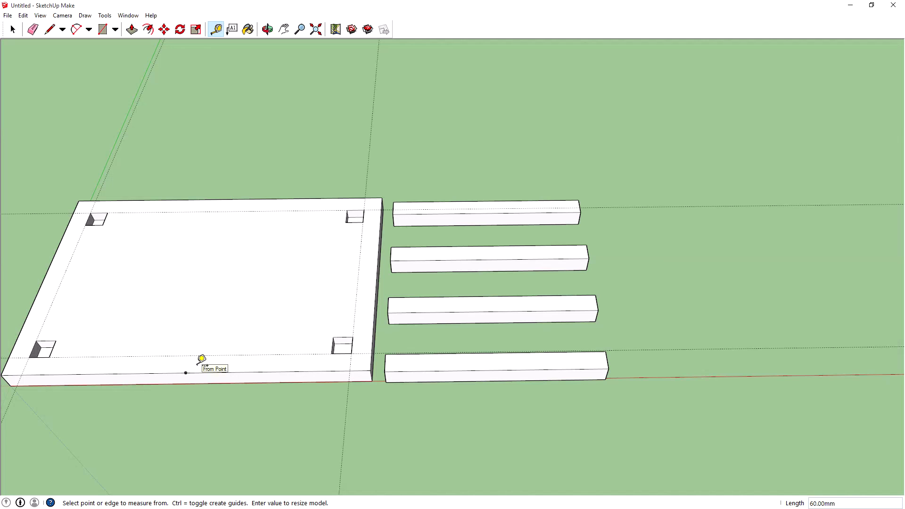
key(Return)
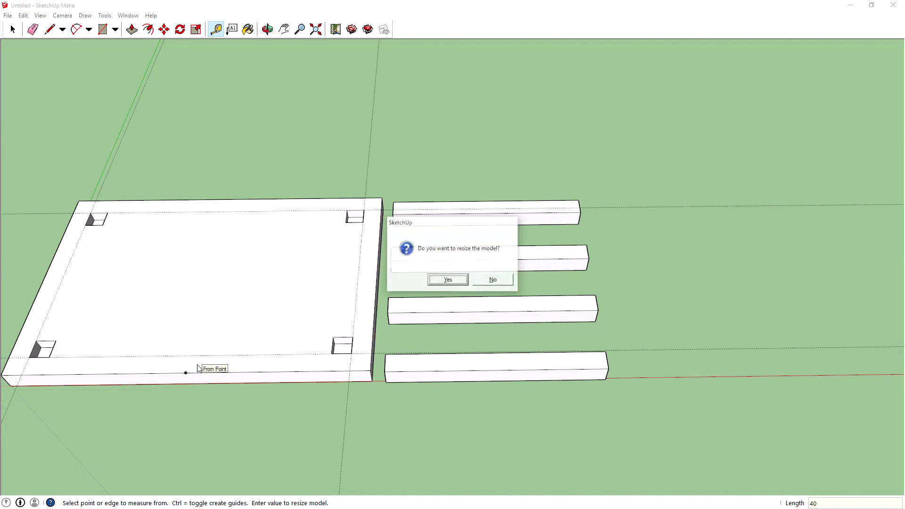
key(Return)
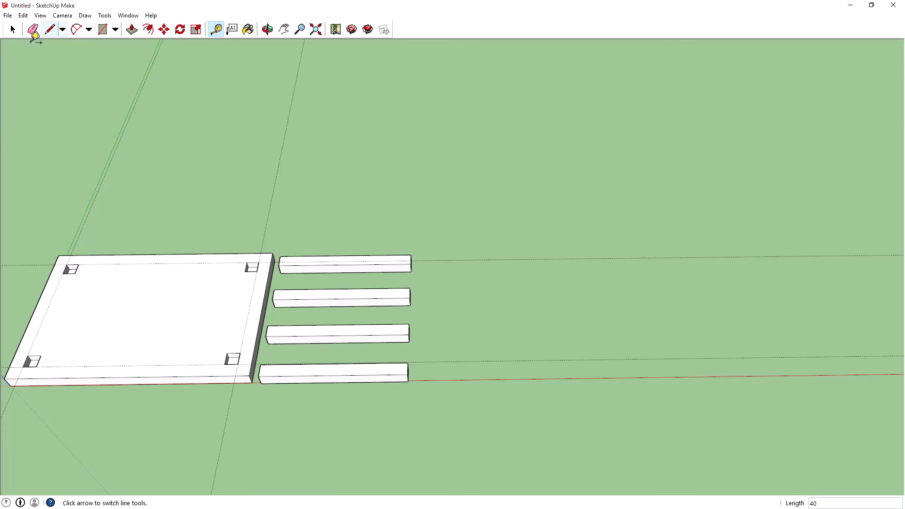
- Measure across the resized slab's top face between its edges with the Tape Measure
click(12, 30)
middle_drag(211, 202, 189, 231)
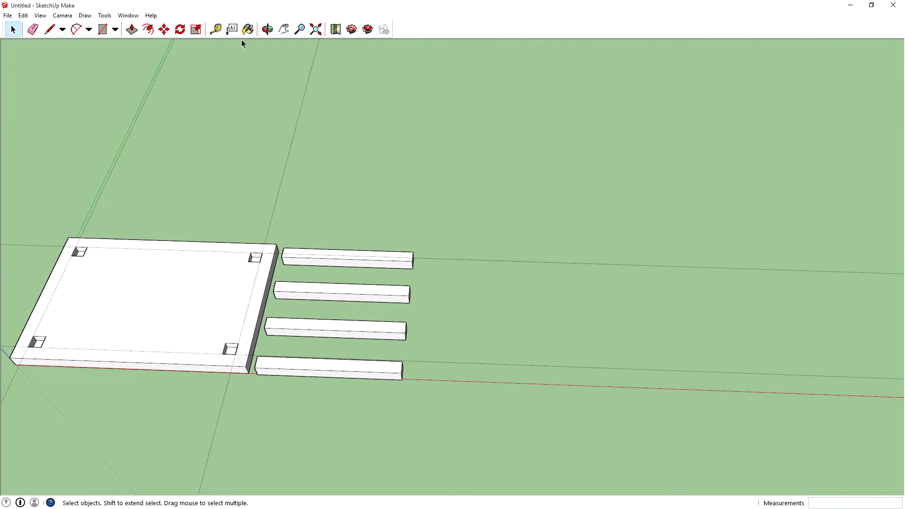
shift+middle_drag(185, 182, 372, 138)
drag(372, 138, 334, 150)
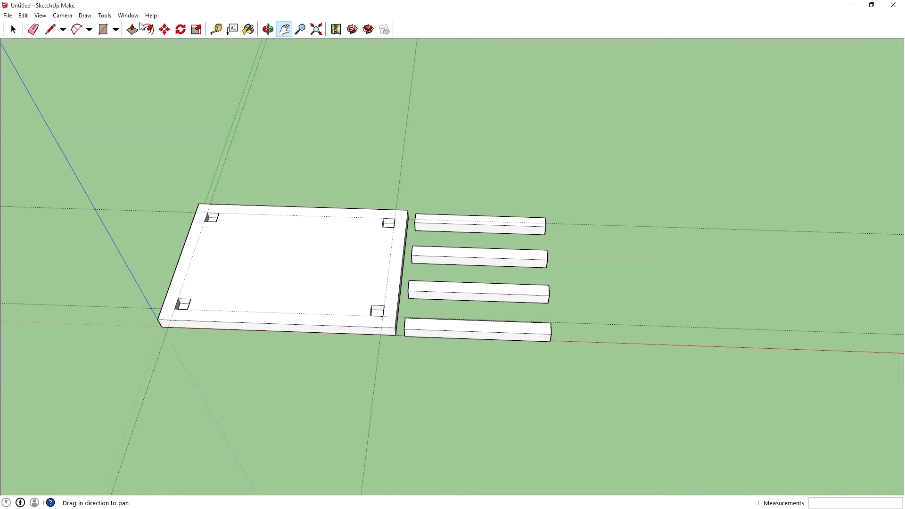
click(216, 29)
click(168, 292)
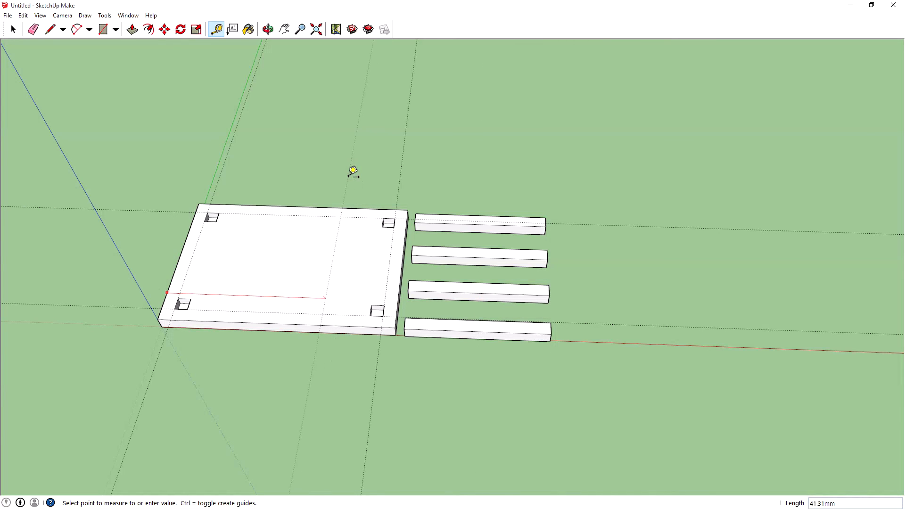
click(341, 208)
click(341, 208)
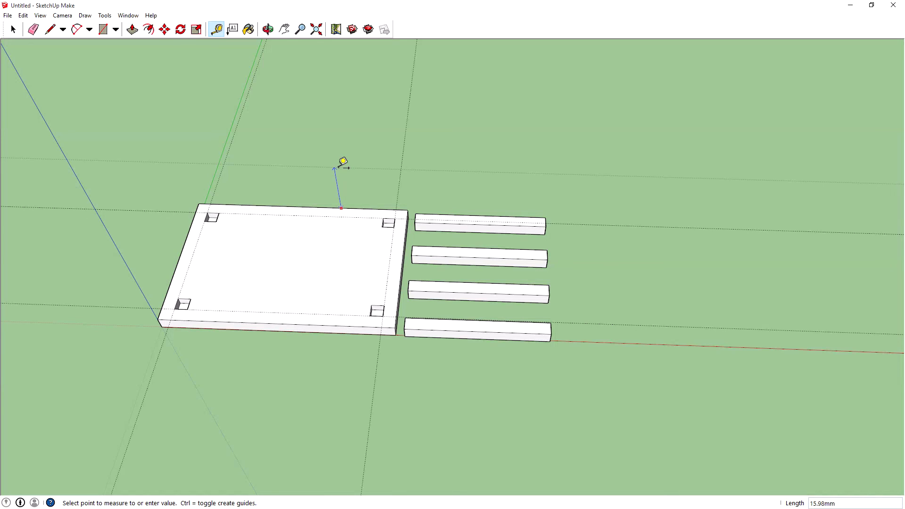
key(Escape)
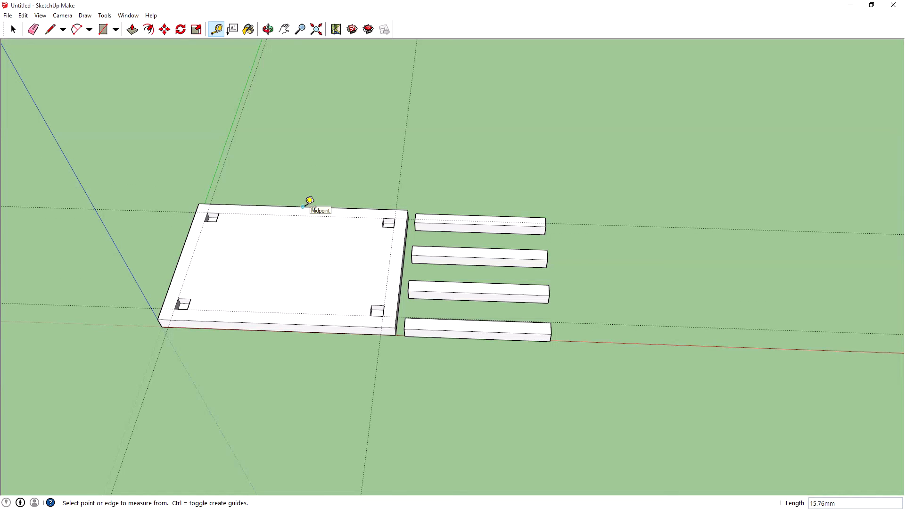